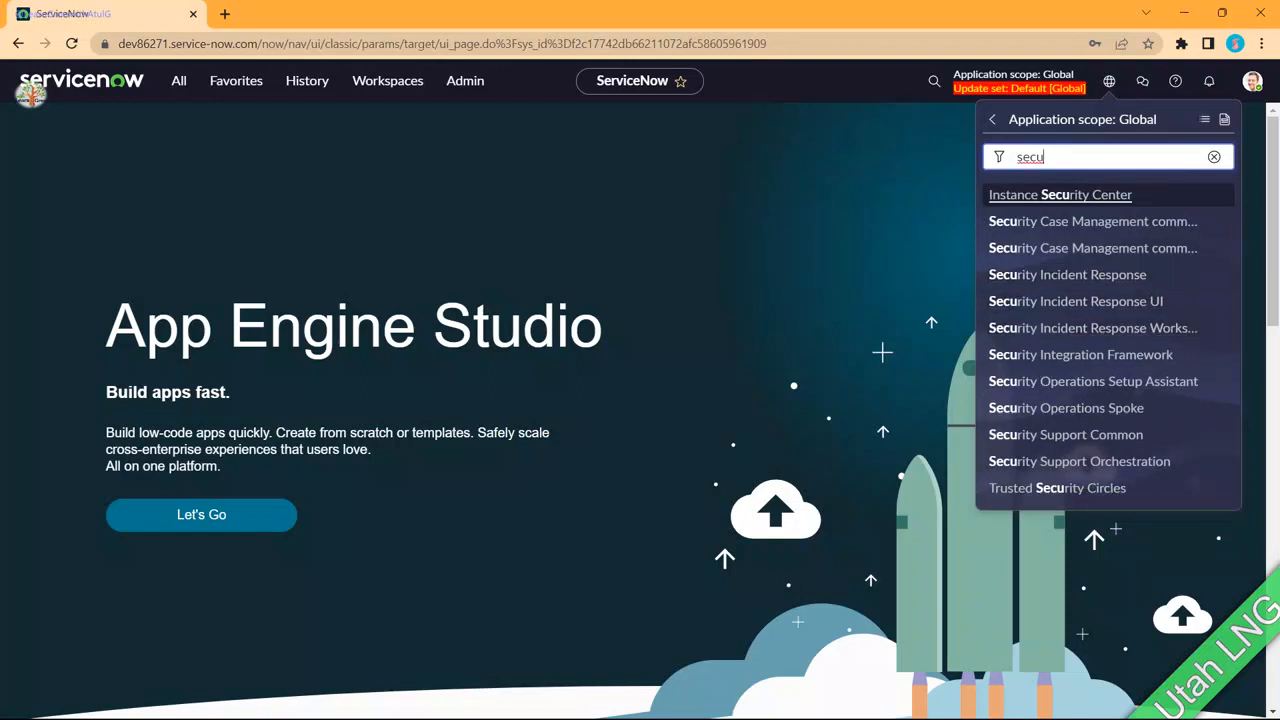
Step: Open the System Definition Plugins page in a separate browser tab and switch to it
{"action": "left_click", "coordinate": [179, 81]}
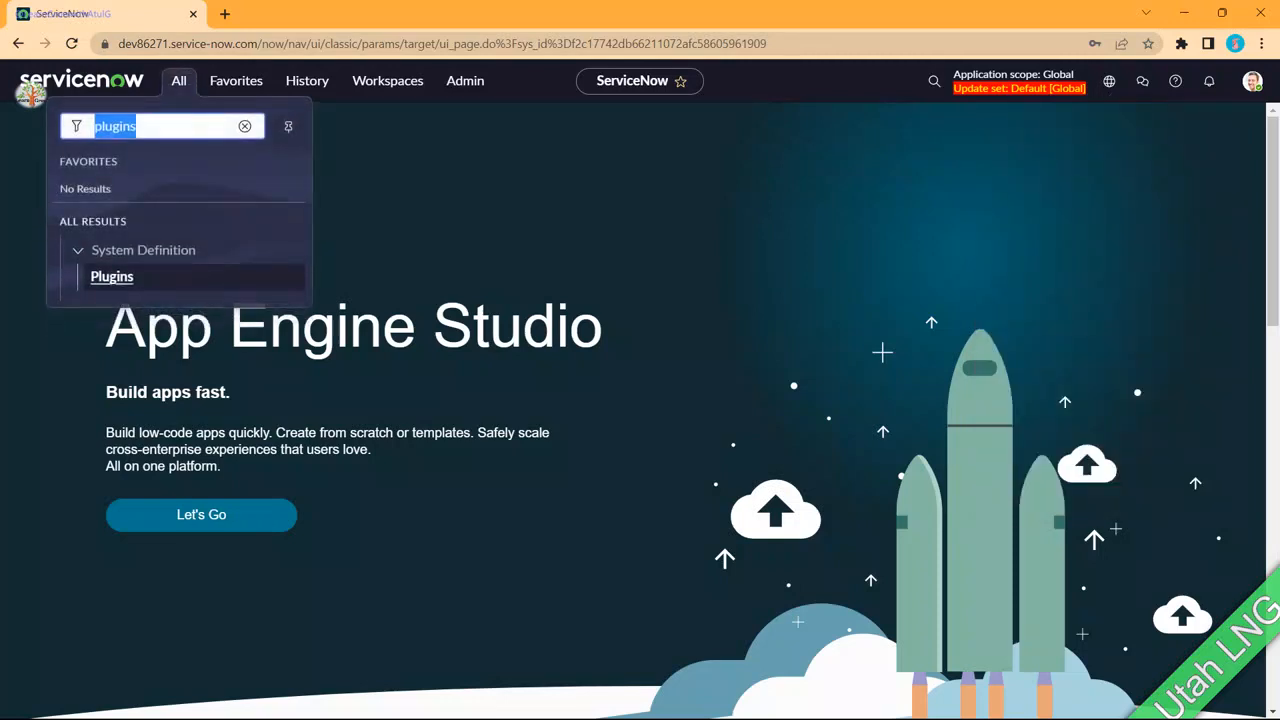
{"action": "left_click", "coordinate": [112, 277], "text": "ctrl"}
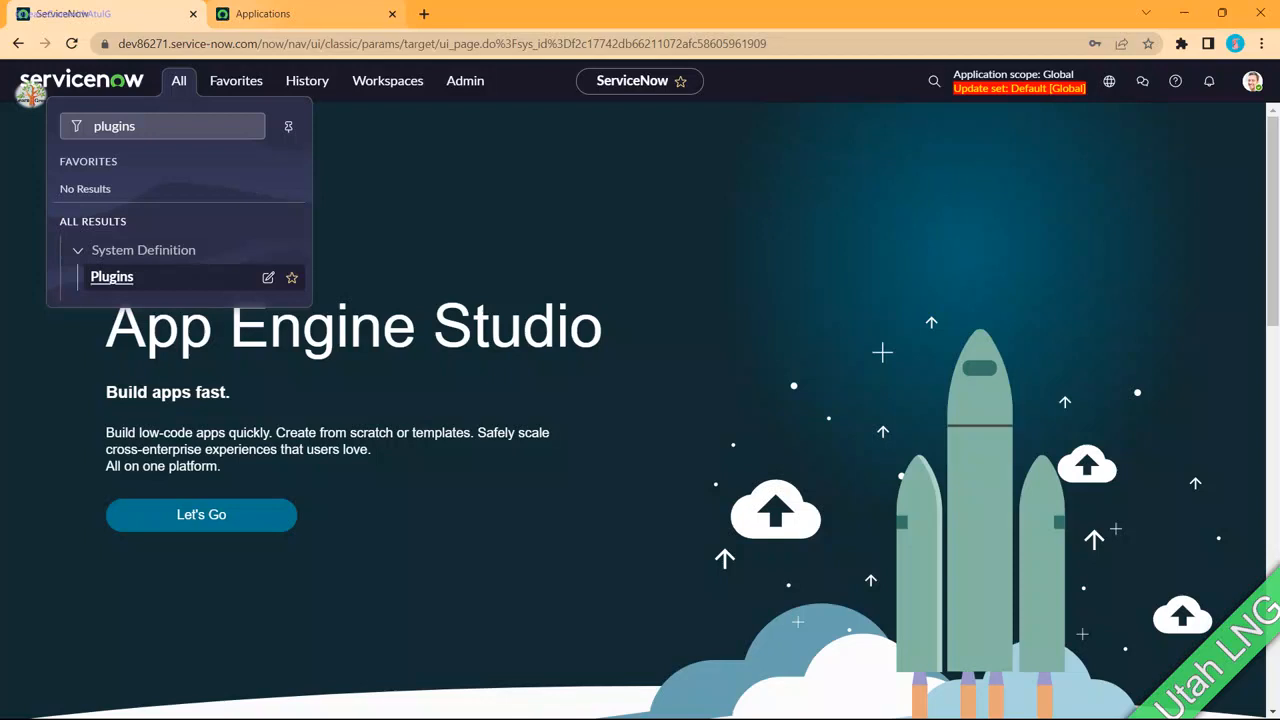
{"action": "key", "text": "ctrl+Tab"}
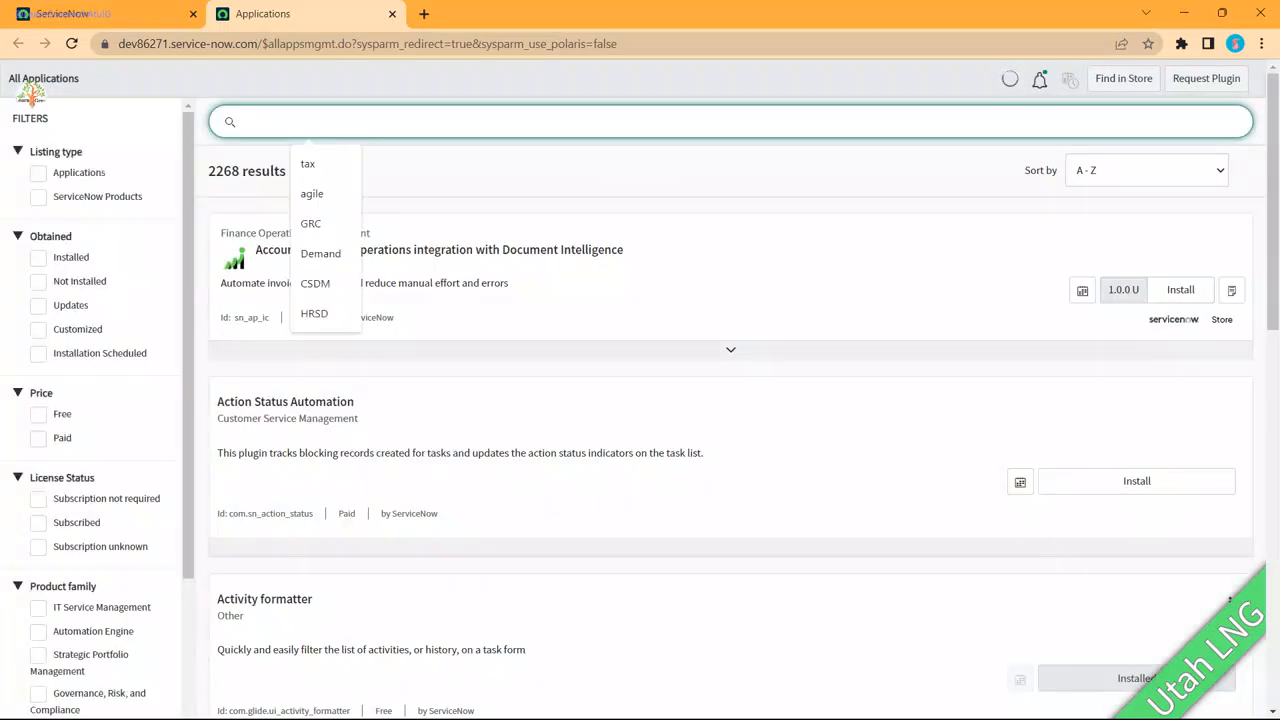
Step: Search all applications for "Security Incident Response", correcting the misspelled last word
{"action": "type", "text": "Se"}
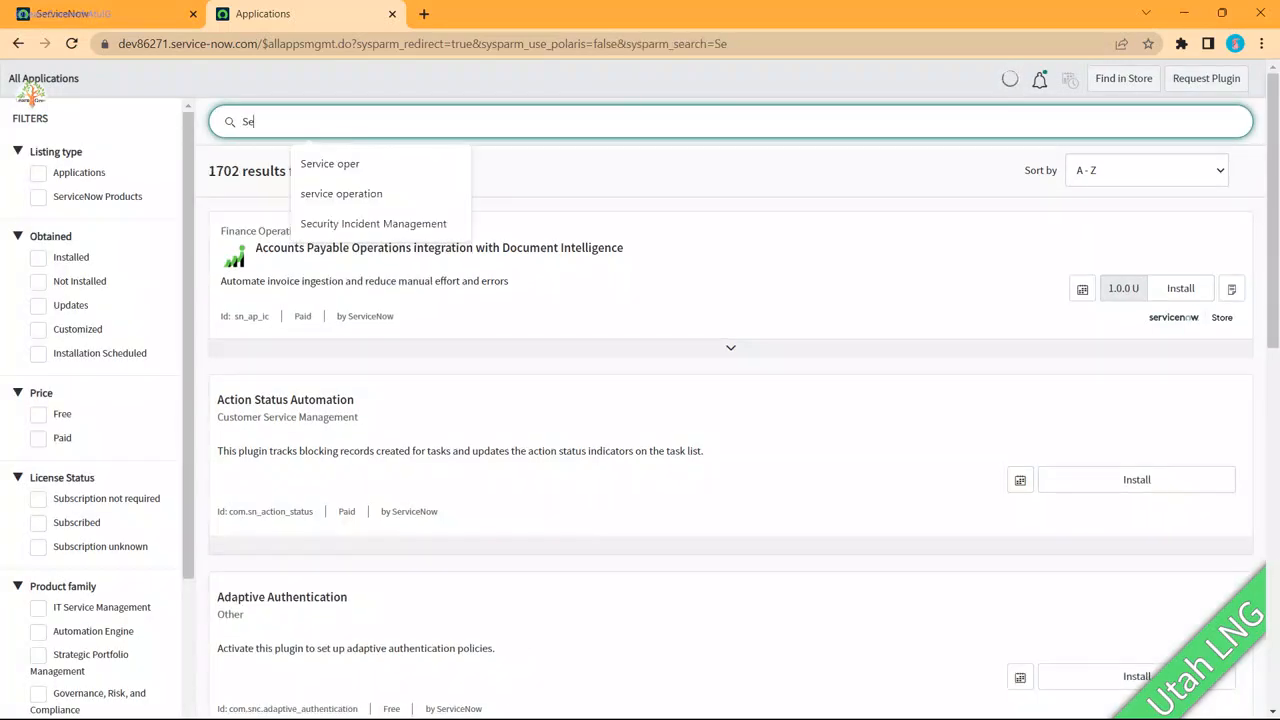
{"action": "type", "text": "cu"}
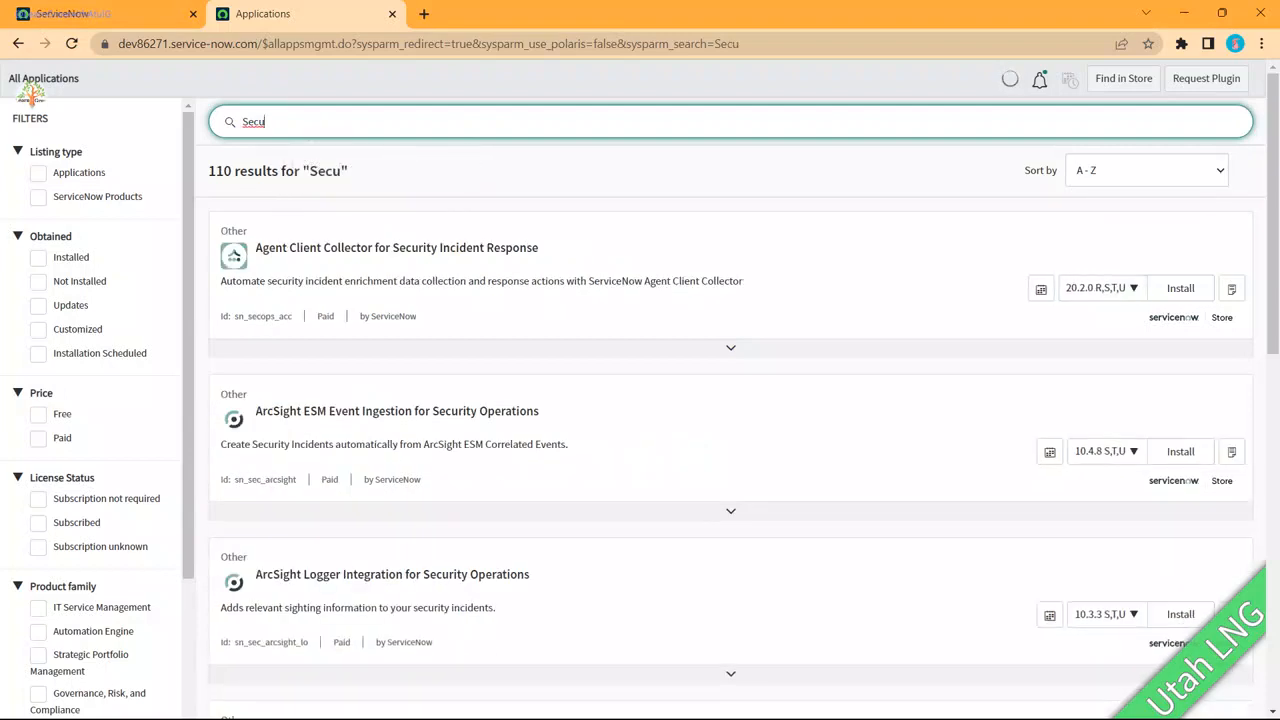
{"action": "type", "text": "rity In"}
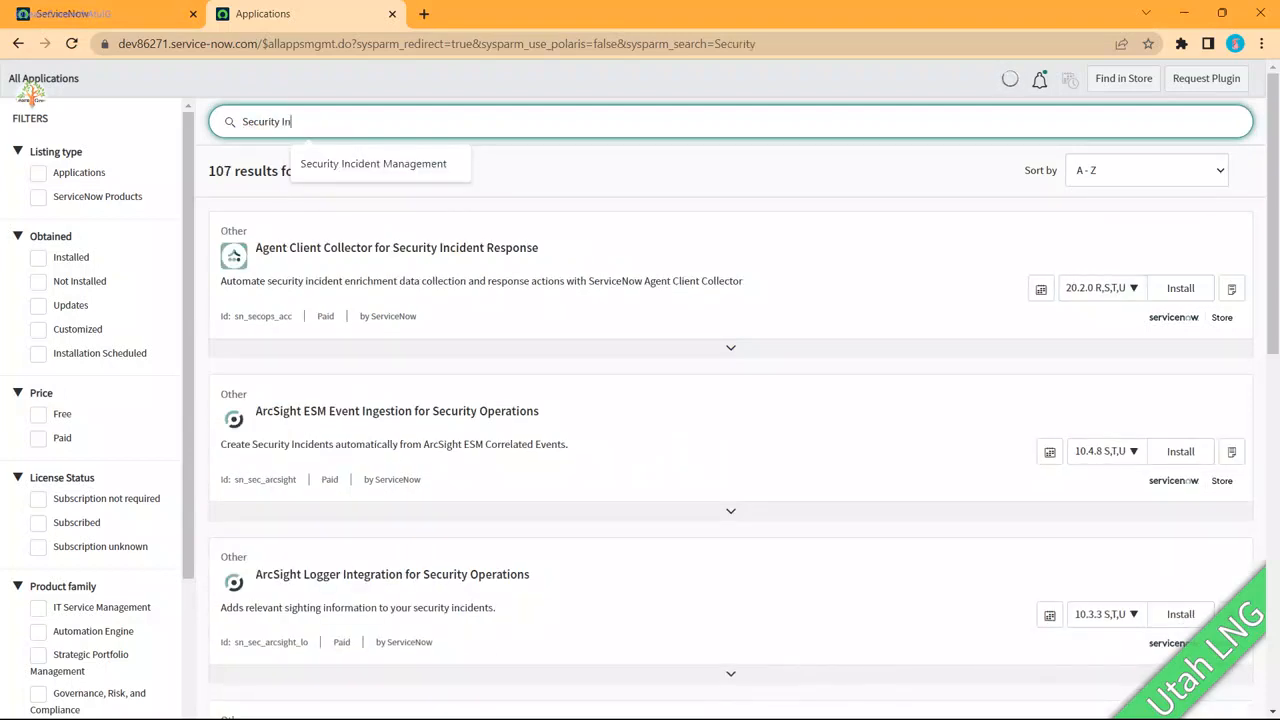
{"action": "key", "text": "Down"}
{"action": "key", "text": "BackSpace"}
{"action": "type", "text": "Incident Response"}
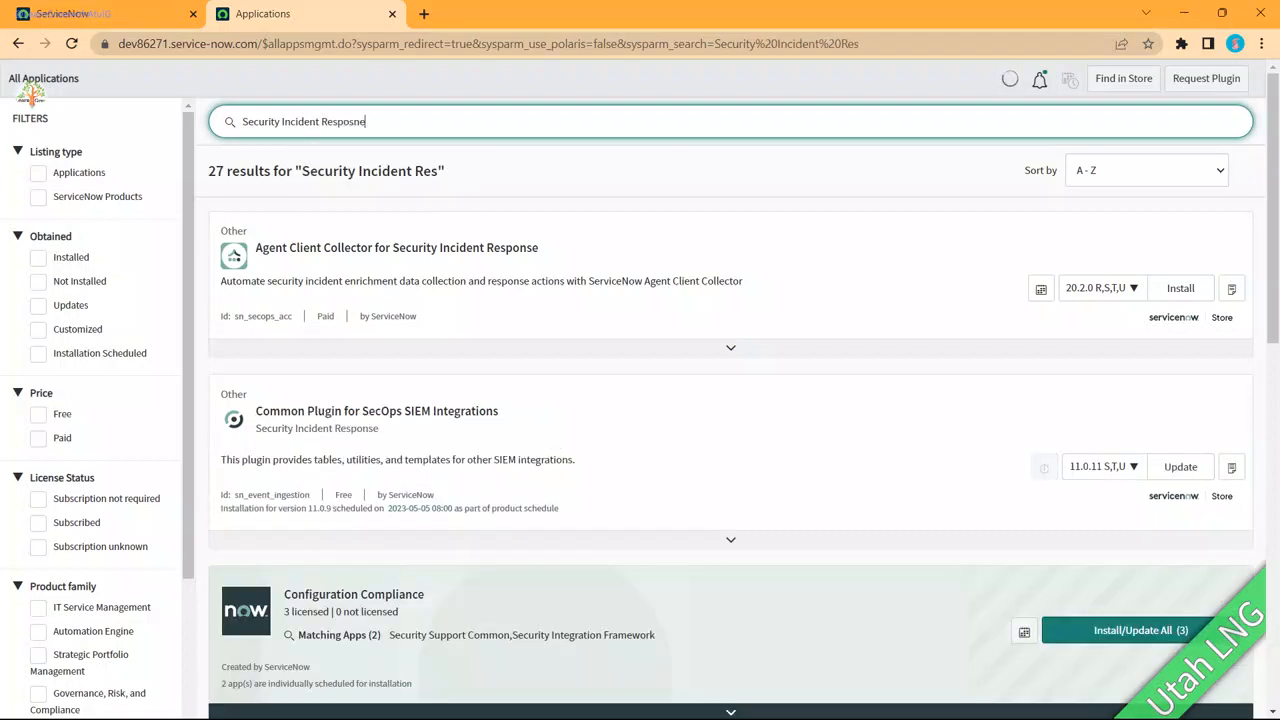
{"action": "right_click", "coordinate": [338, 122]}
{"action": "left_click", "coordinate": [372, 140]}
Step: Find the Security Incident Response product bundle in the results, expand it and review its licensed applications
{"action": "scroll", "coordinate": [730, 450], "scroll_direction": "down", "scroll_amount": 10}
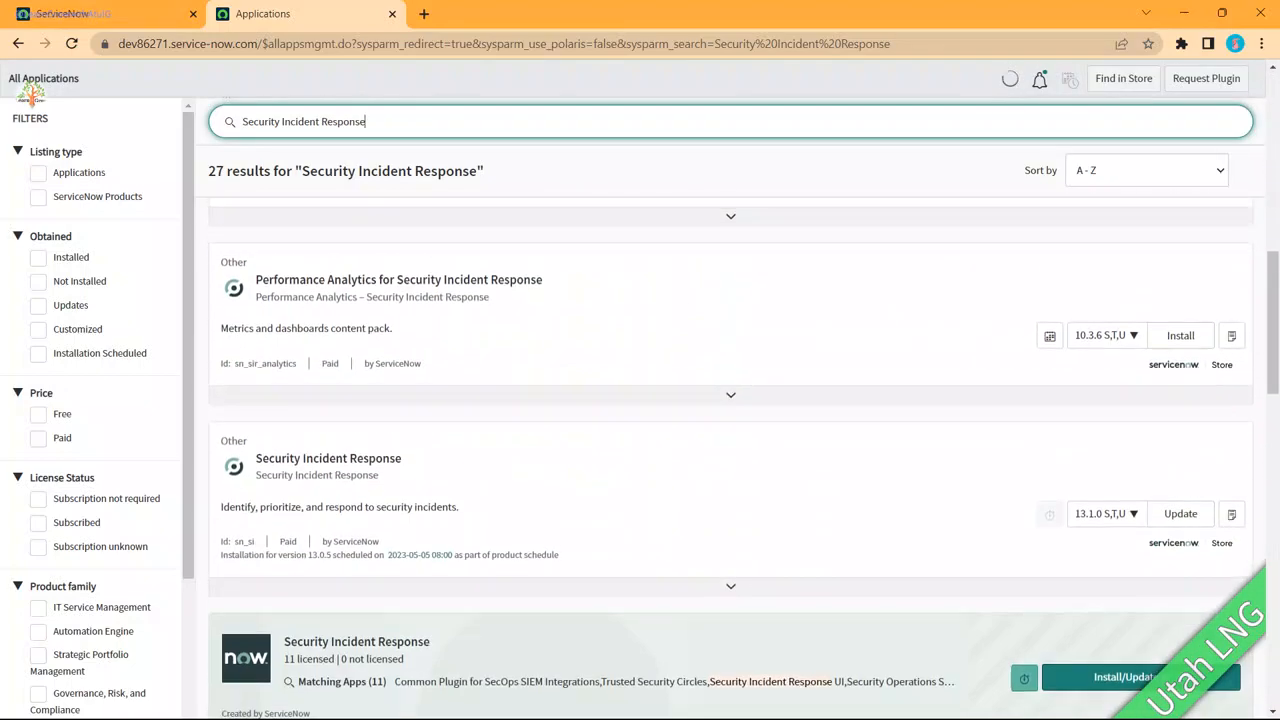
{"action": "scroll", "coordinate": [730, 450], "scroll_direction": "down", "scroll_amount": 2}
{"action": "left_click_drag", "start_coordinate": [284, 297], "coordinate": [430, 297]}
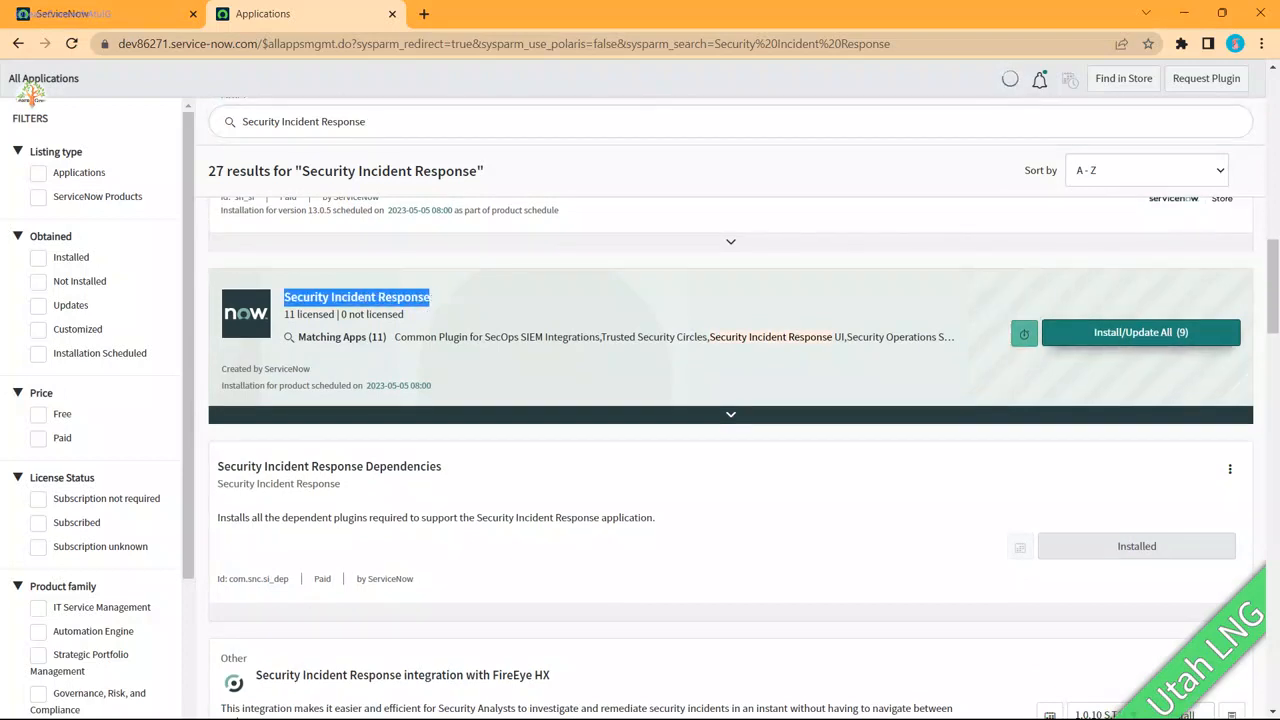
{"action": "left_click", "coordinate": [730, 415]}
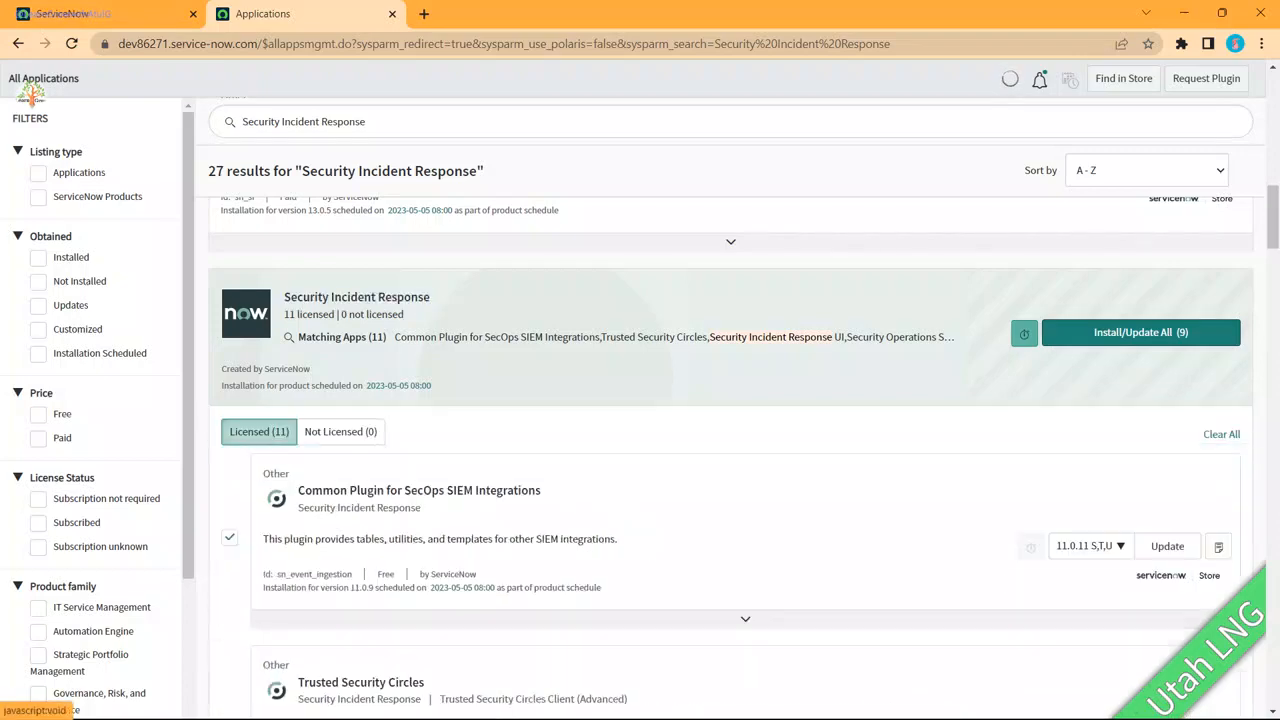
{"action": "scroll", "coordinate": [730, 450], "scroll_direction": "down", "scroll_amount": 3}
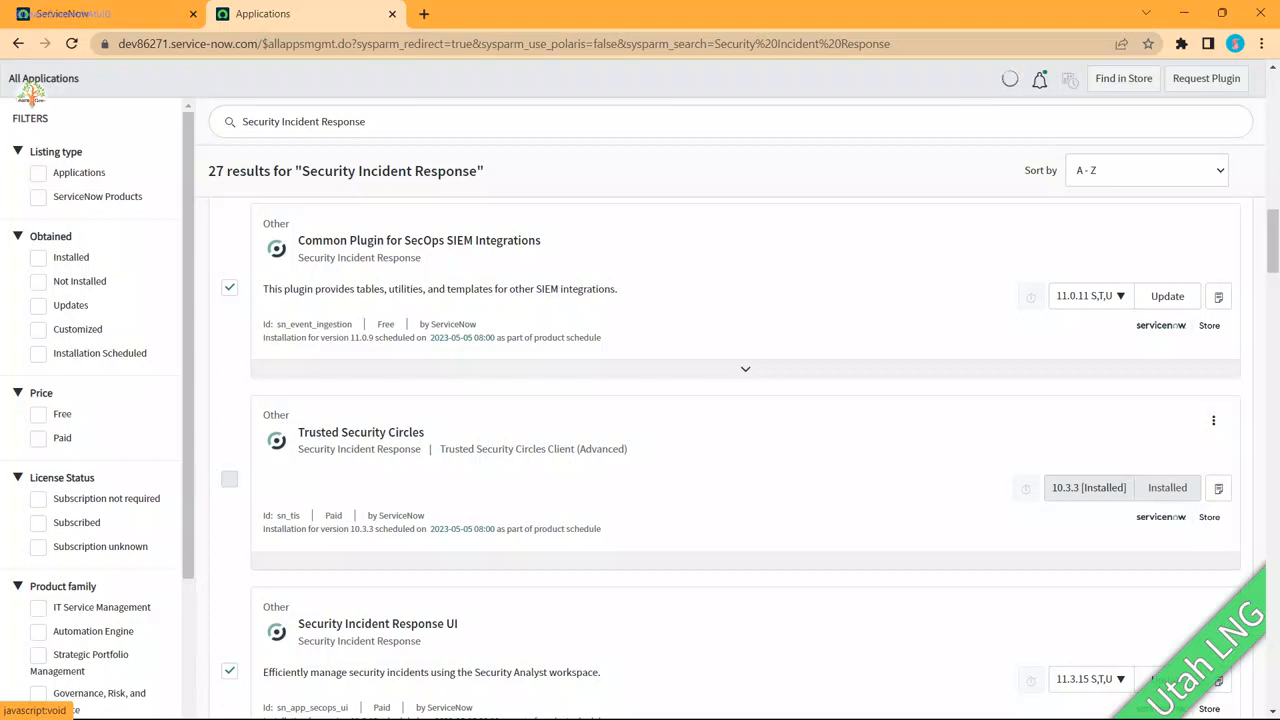
{"action": "scroll", "coordinate": [745, 450], "scroll_direction": "down", "scroll_amount": 2}
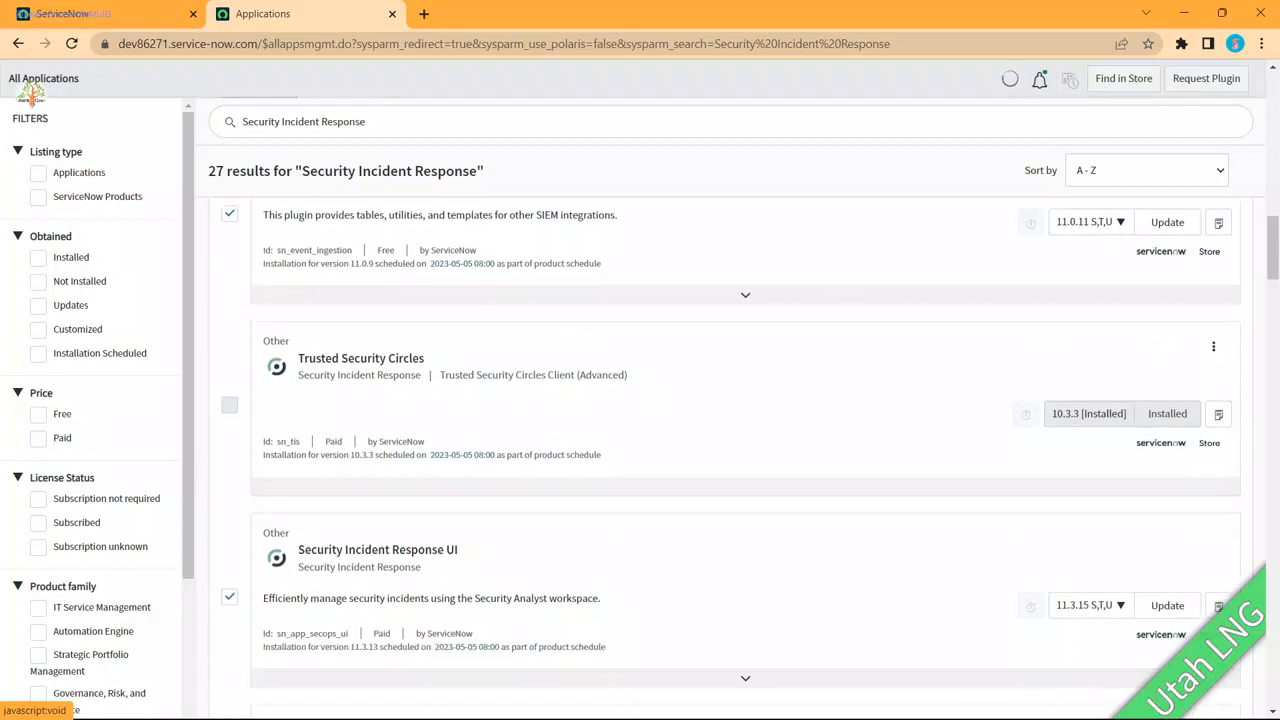
{"action": "scroll", "coordinate": [745, 450], "scroll_direction": "down", "scroll_amount": 2}
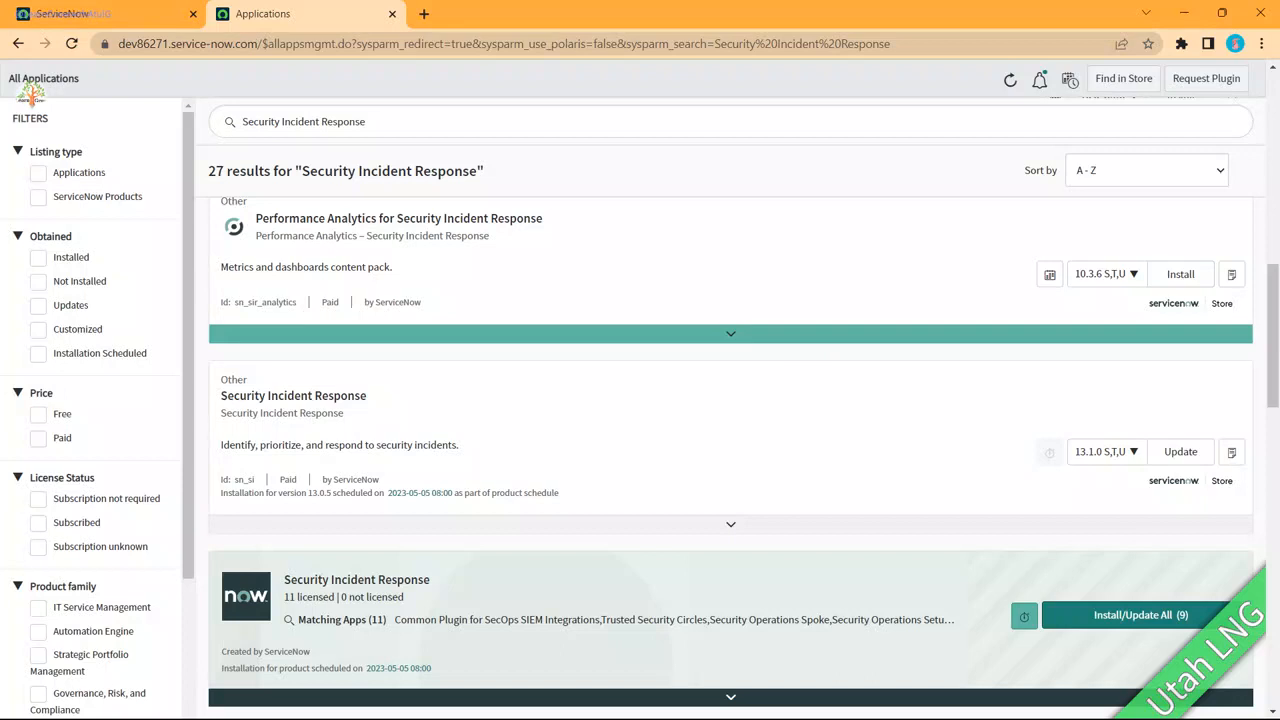
{"action": "left_click", "coordinate": [366, 122]}
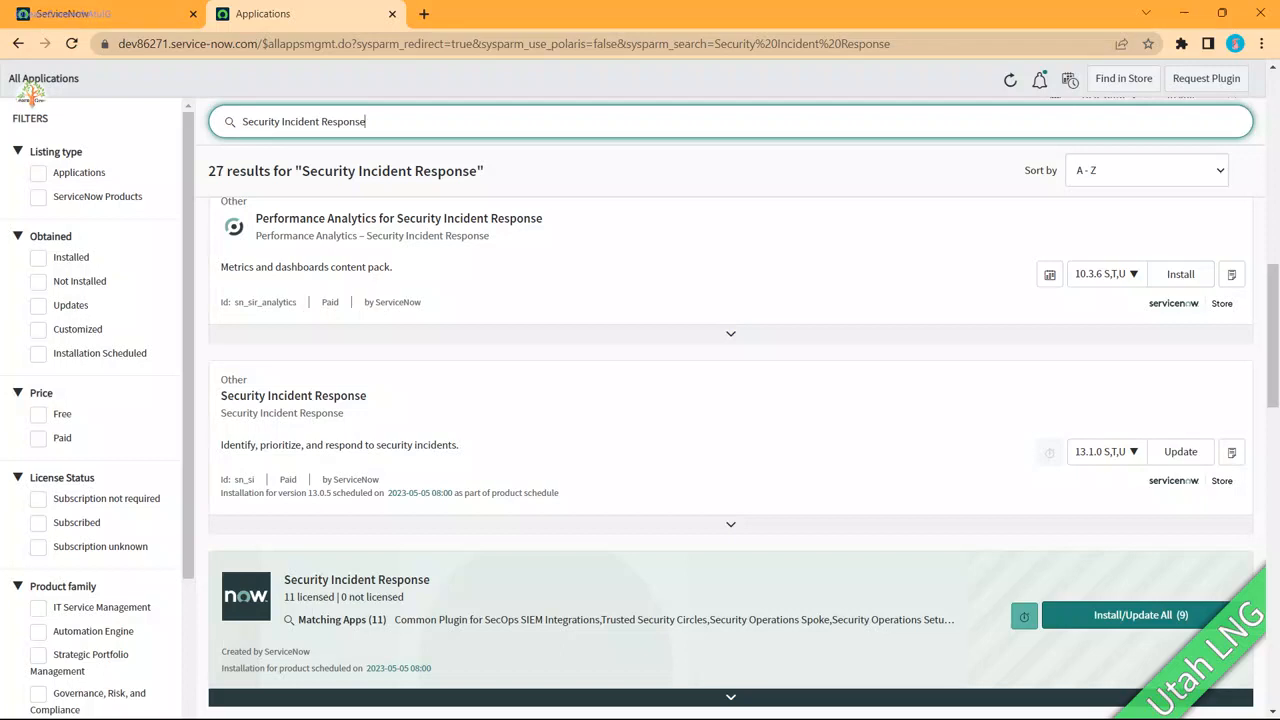
Step: Return to the main ServiceNow page and open the User Administration Roles list in a separate browser tab
{"action": "left_click", "coordinate": [100, 14]}
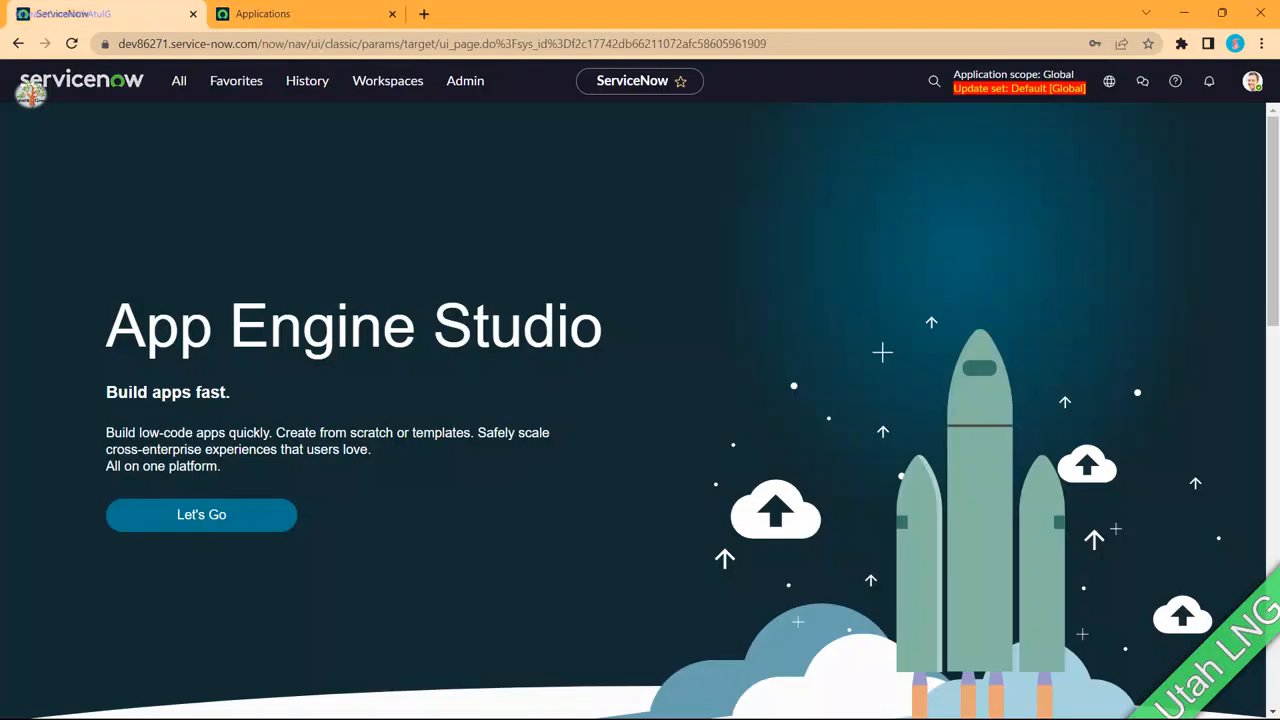
{"action": "left_click", "coordinate": [179, 81]}
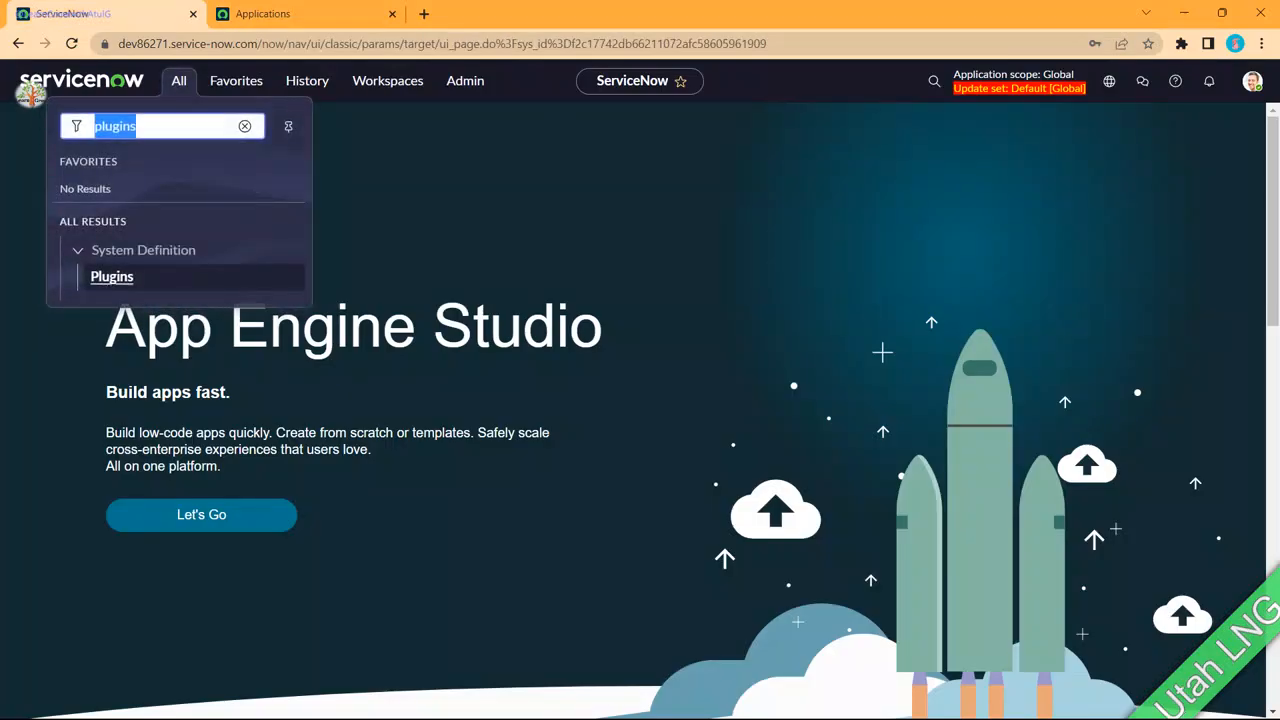
{"action": "type", "text": "Roles"}
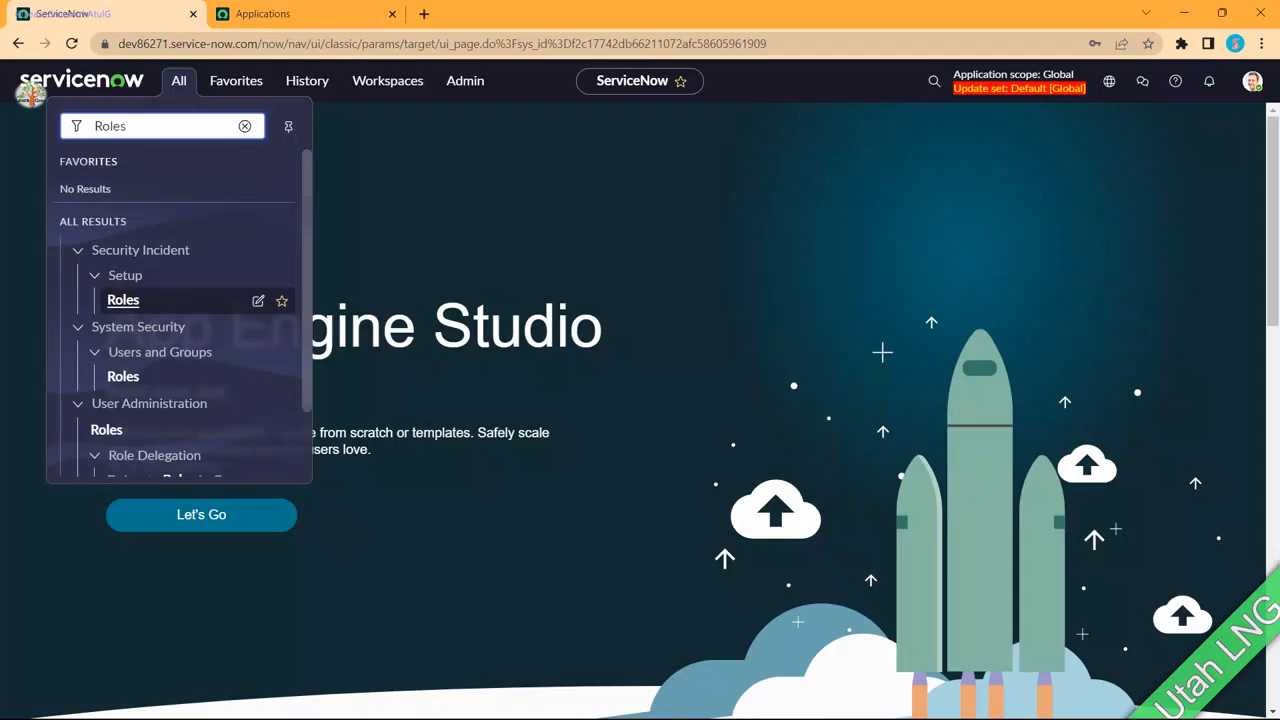
{"action": "scroll", "coordinate": [180, 310], "scroll_direction": "down", "scroll_amount": 1}
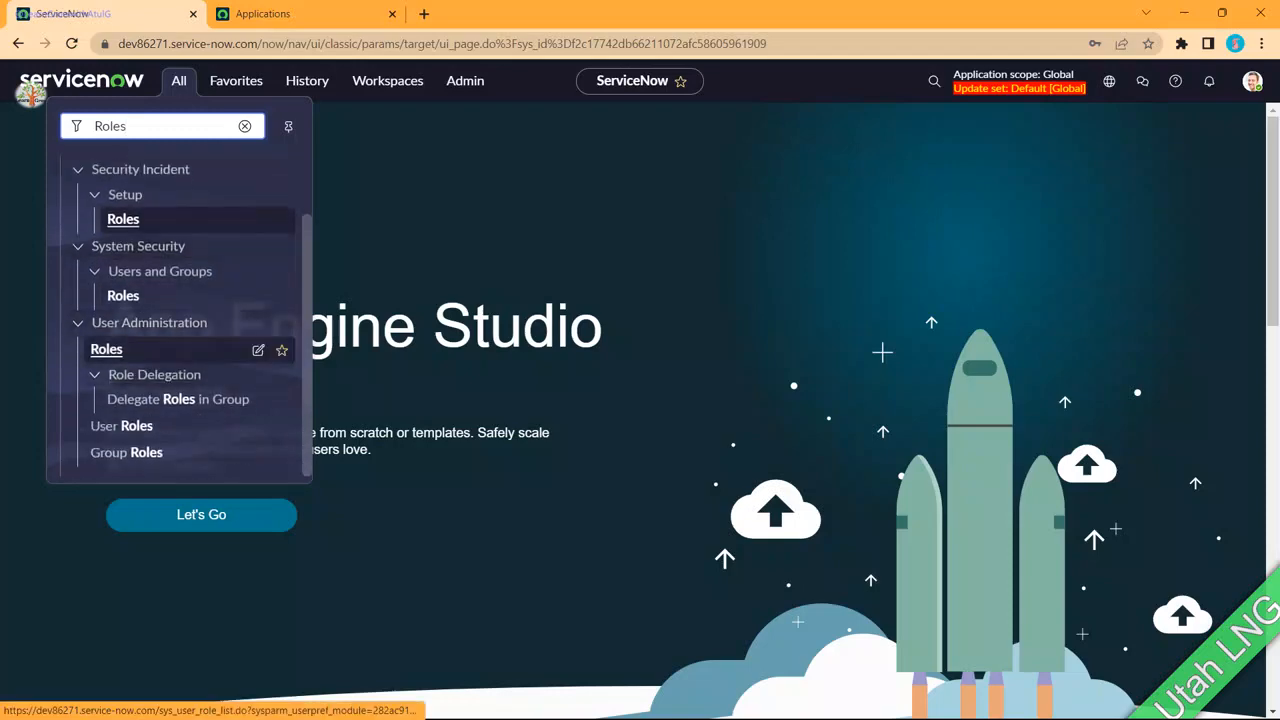
{"action": "left_click", "coordinate": [107, 350], "text": "ctrl"}
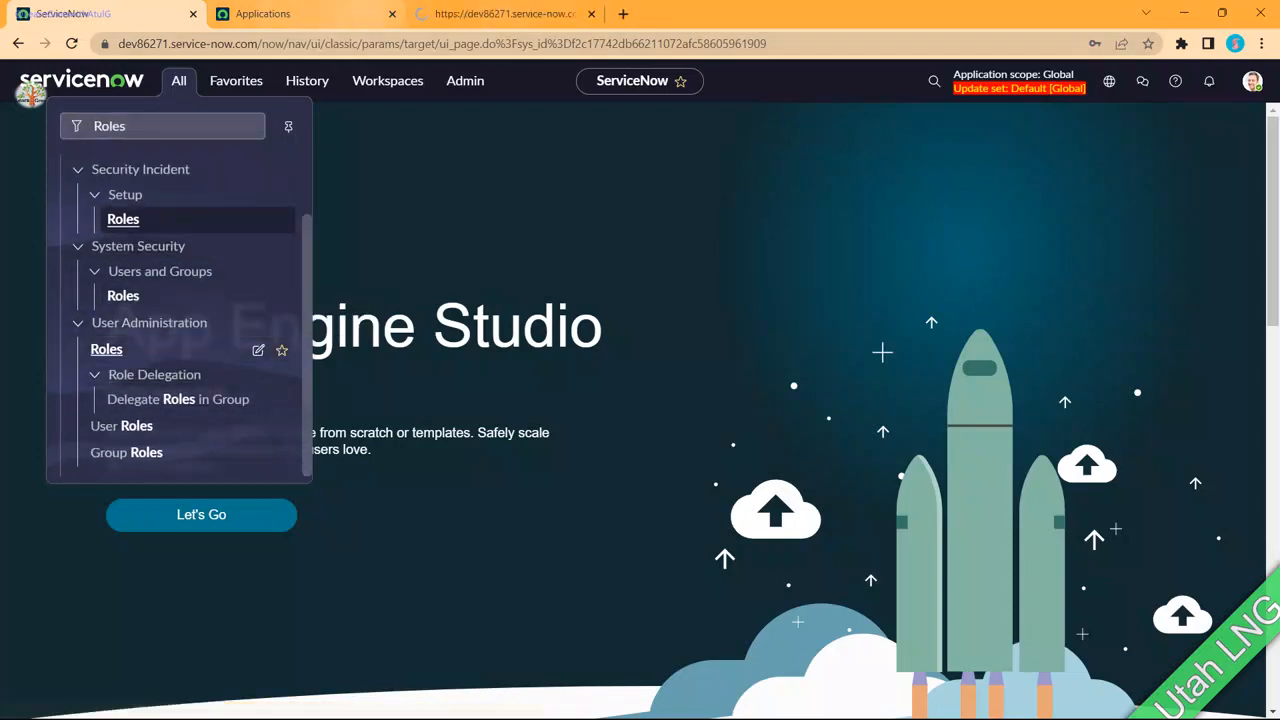
{"action": "left_click", "coordinate": [480, 14]}
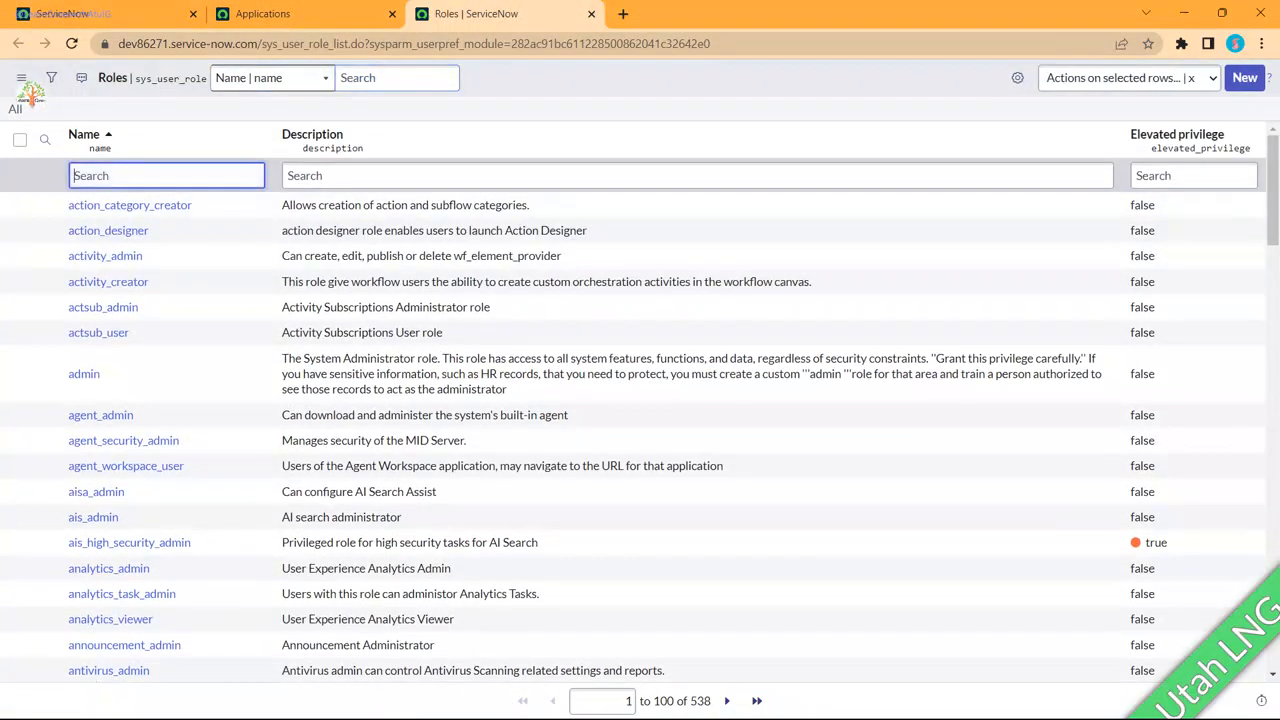
Step: Filter the roles list by name, trying *secu first and replacing it with *sn_si
{"action": "type", "text": "*secu"}
{"action": "key", "text": "Return"}
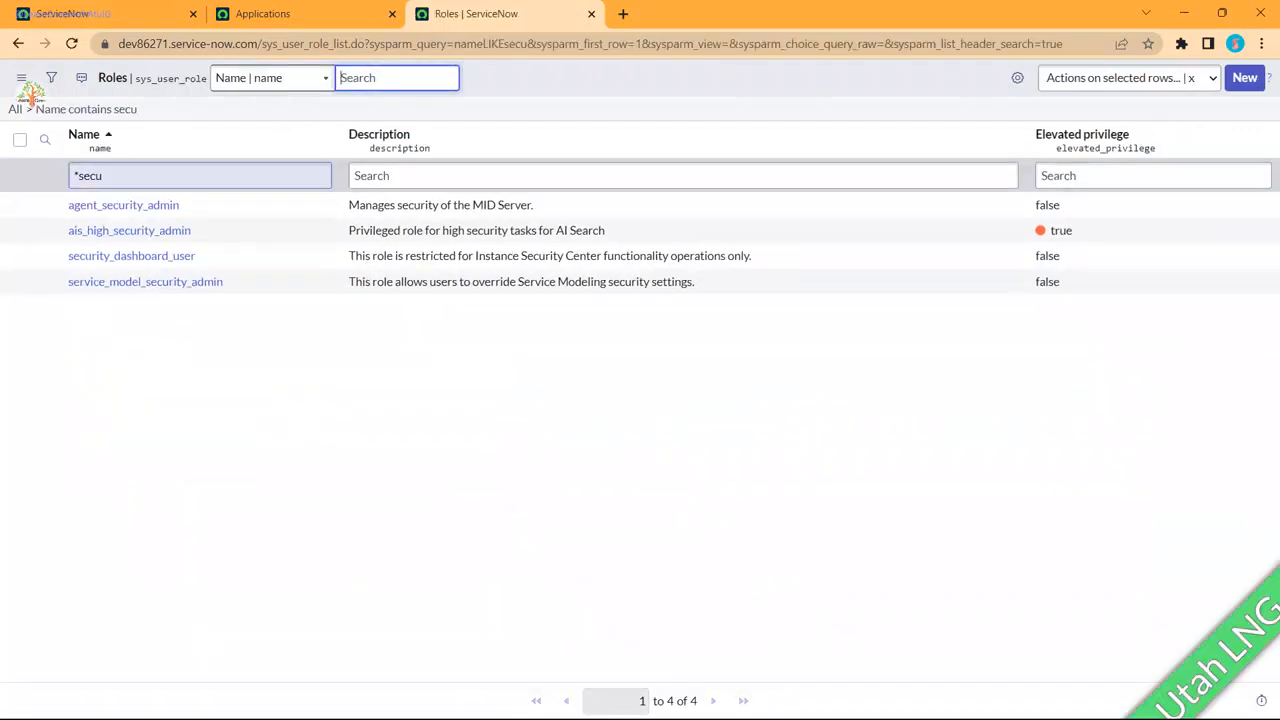
{"action": "left_click", "coordinate": [110, 176]}
{"action": "key", "text": "BackSpace"}
{"action": "key", "text": "BackSpace"}
{"action": "key", "text": "BackSpace"}
{"action": "type", "text": "n_si"}
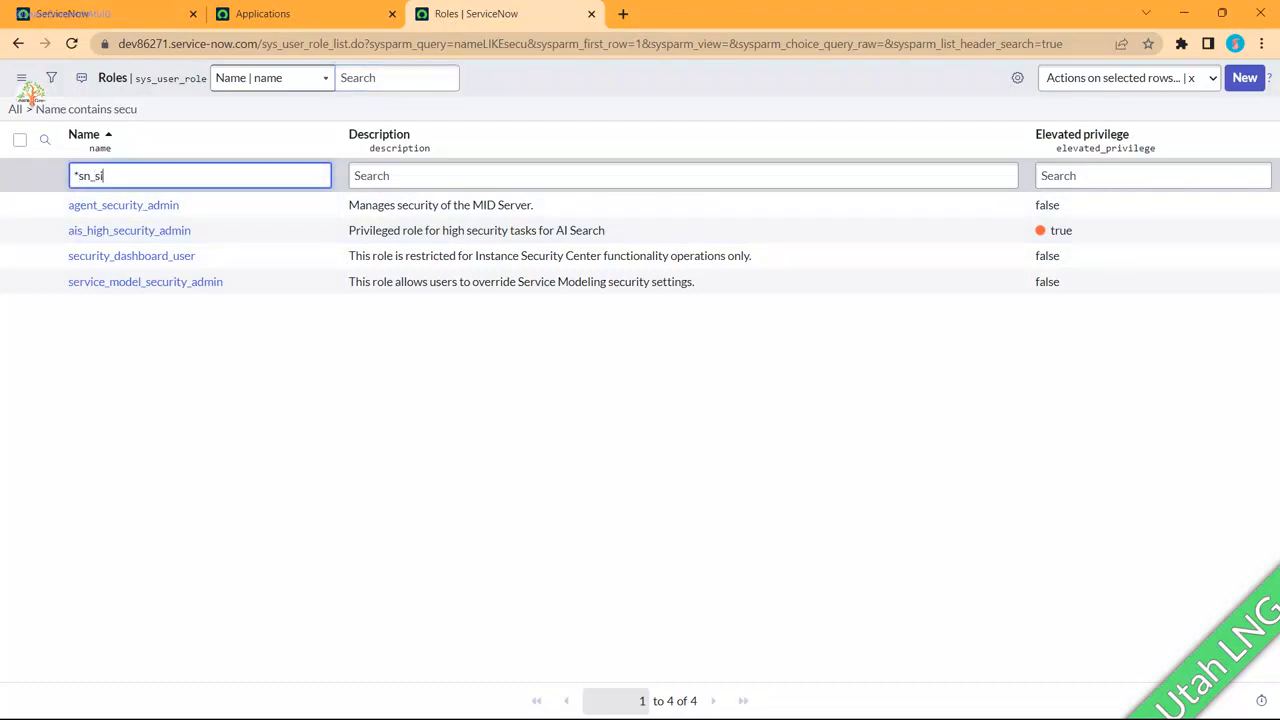
{"action": "key", "text": "Return"}
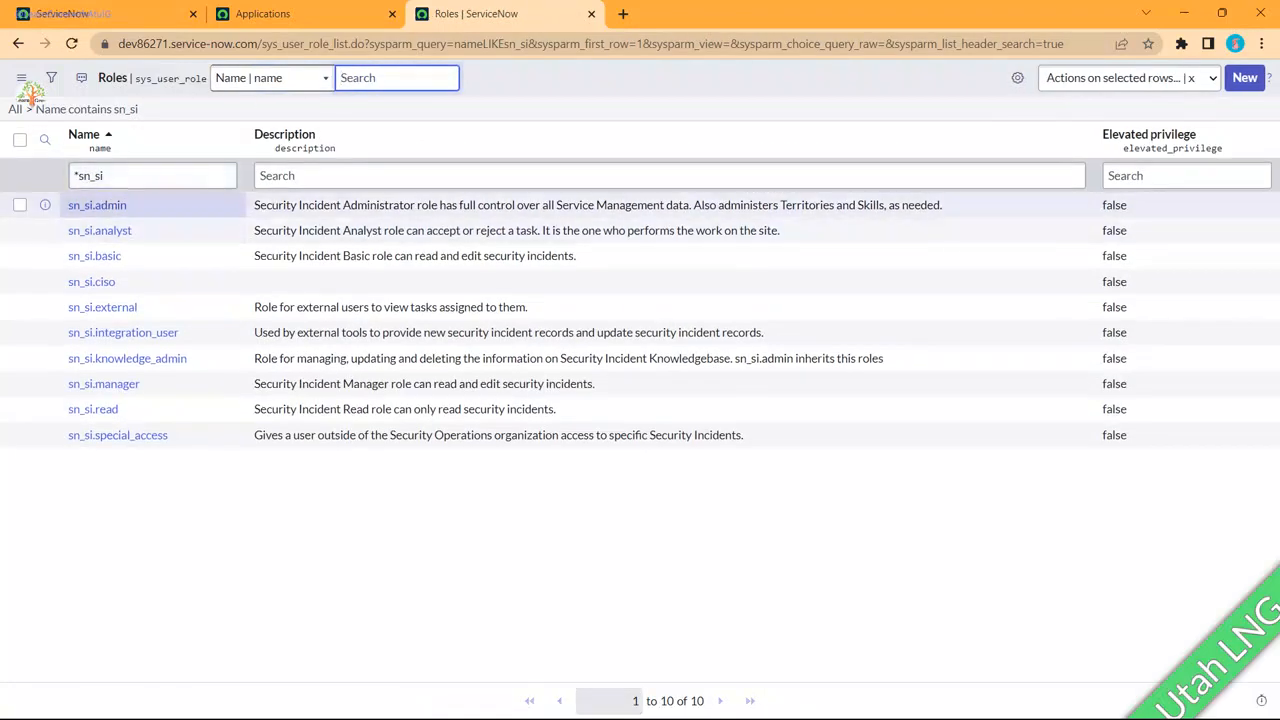
{"action": "left_click_drag", "start_coordinate": [108, 176], "coordinate": [79, 176]}
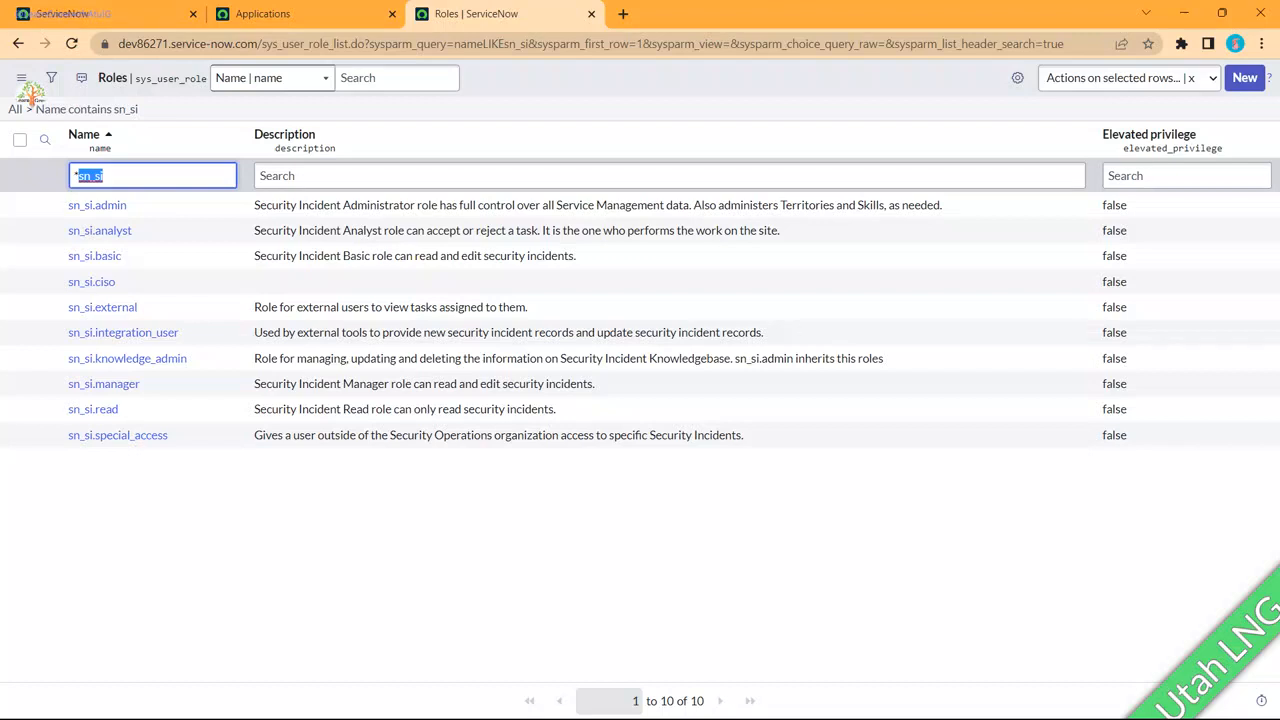
Step: Return to the main ServiceNow page, search the navigator for "incident" and show the open incidents list
{"action": "left_click", "coordinate": [108, 14]}
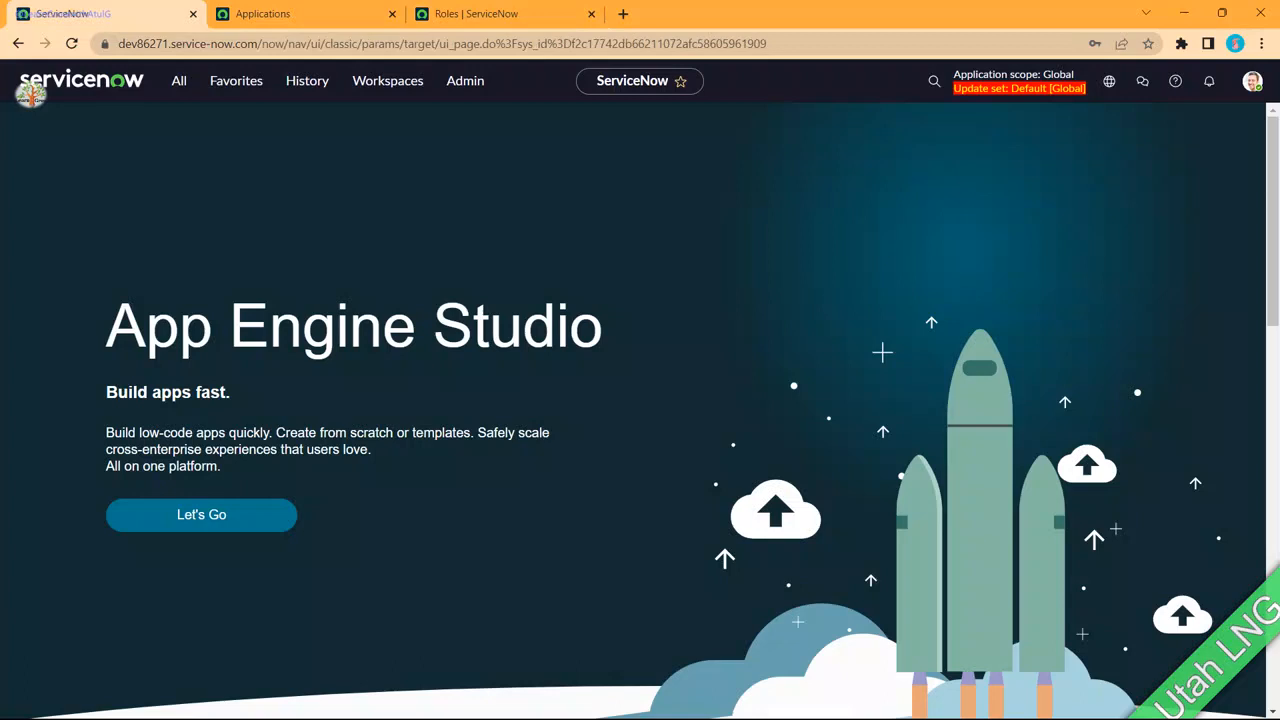
{"action": "left_click", "coordinate": [179, 80]}
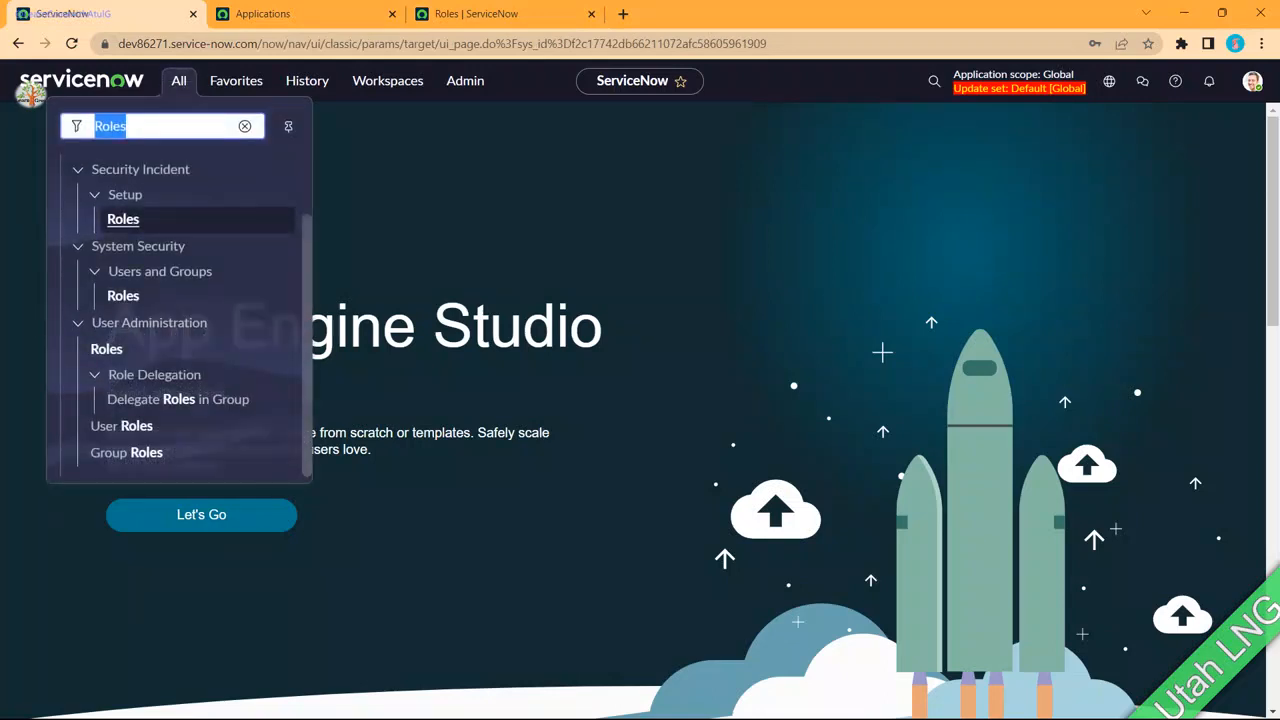
{"action": "type", "text": "incident"}
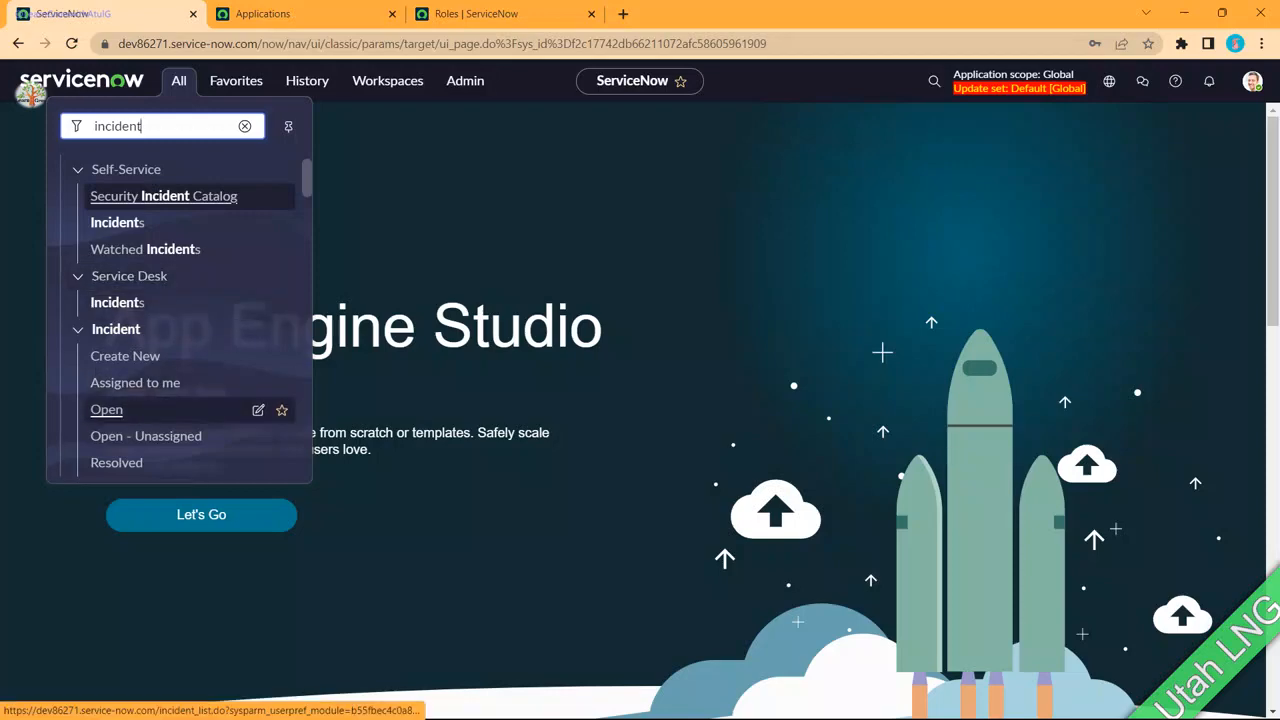
{"action": "left_click", "coordinate": [106, 409]}
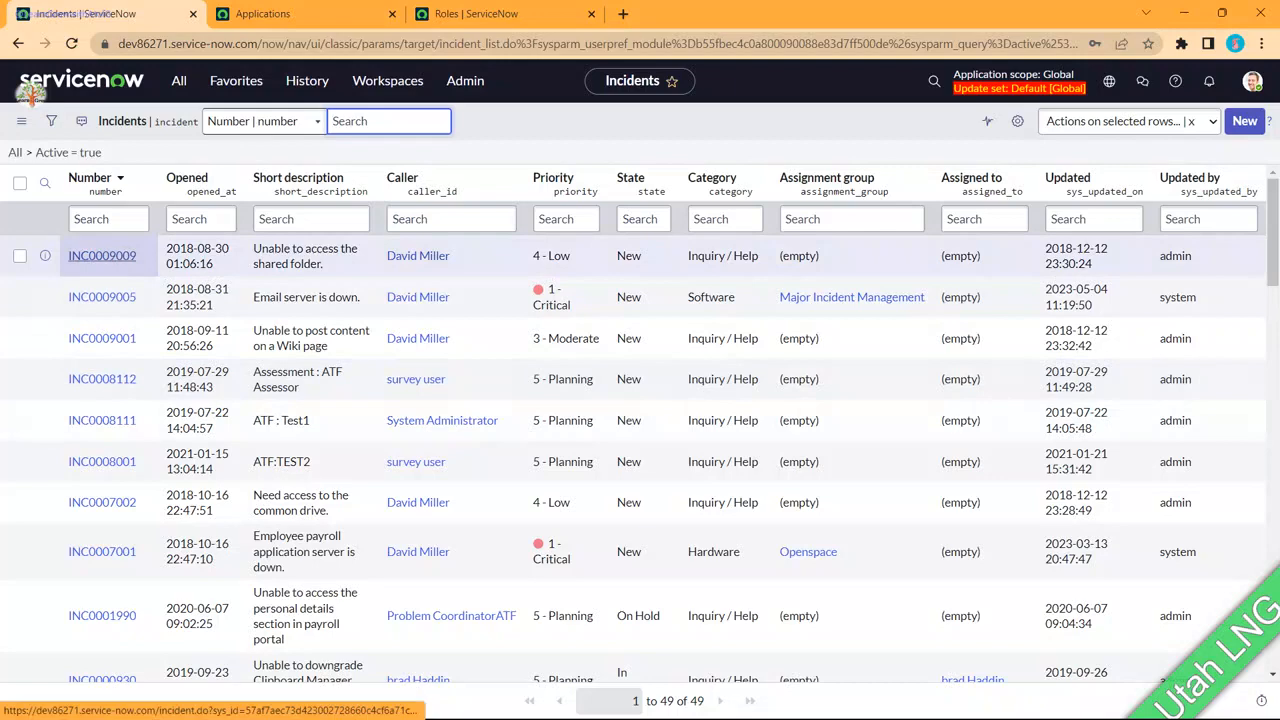
Step: Open incident INC0009009 and create a security incident from it
{"action": "left_click", "coordinate": [102, 255]}
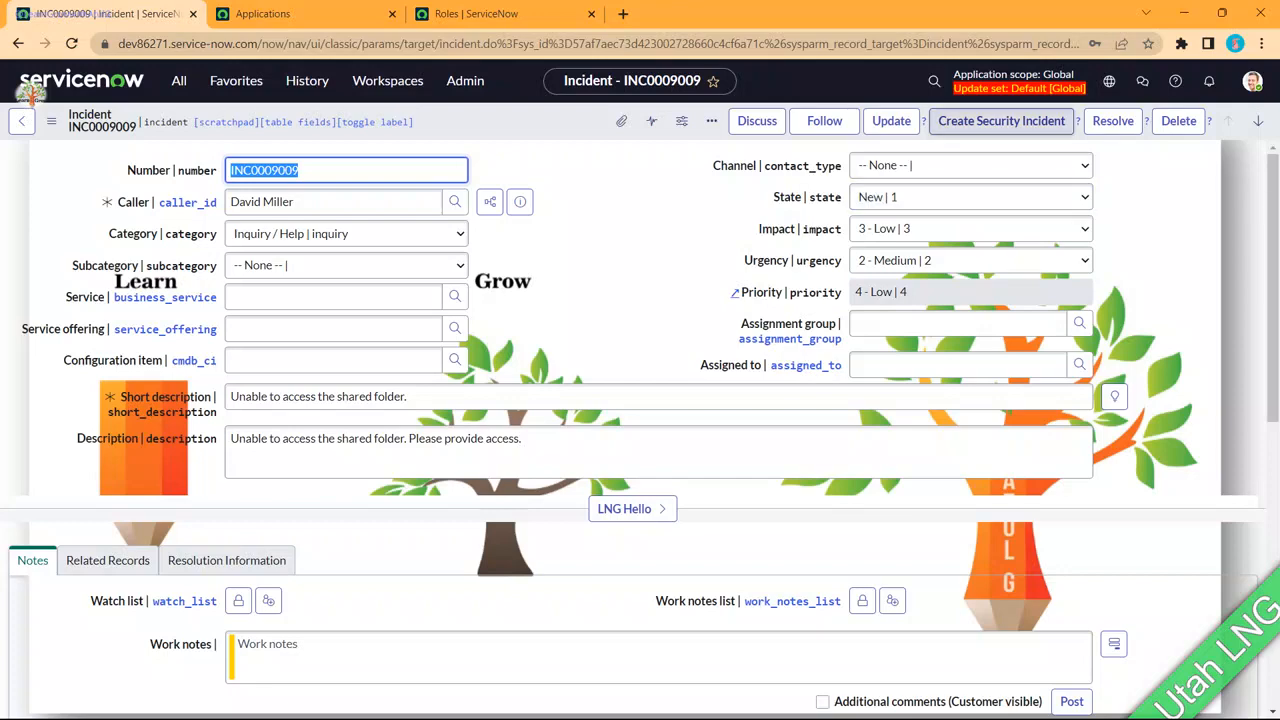
{"action": "left_click", "coordinate": [1002, 121]}
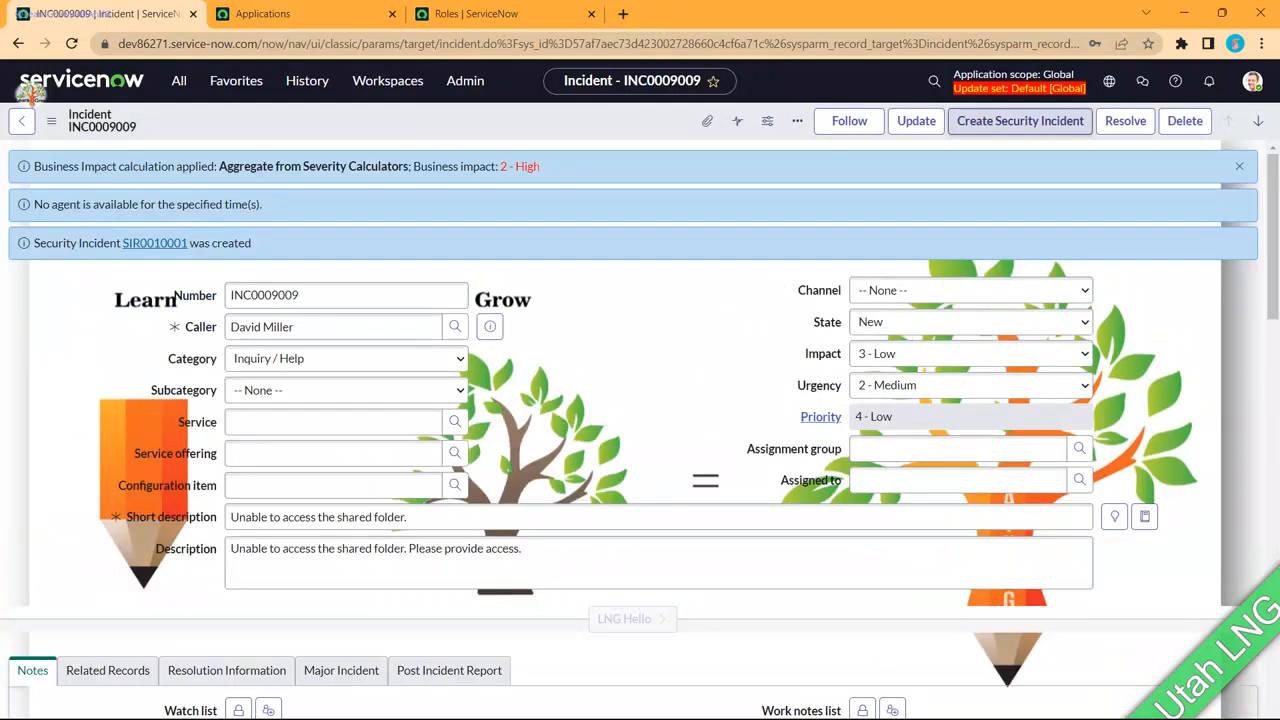
{"action": "left_click_drag", "start_coordinate": [120, 243], "coordinate": [187, 243]}
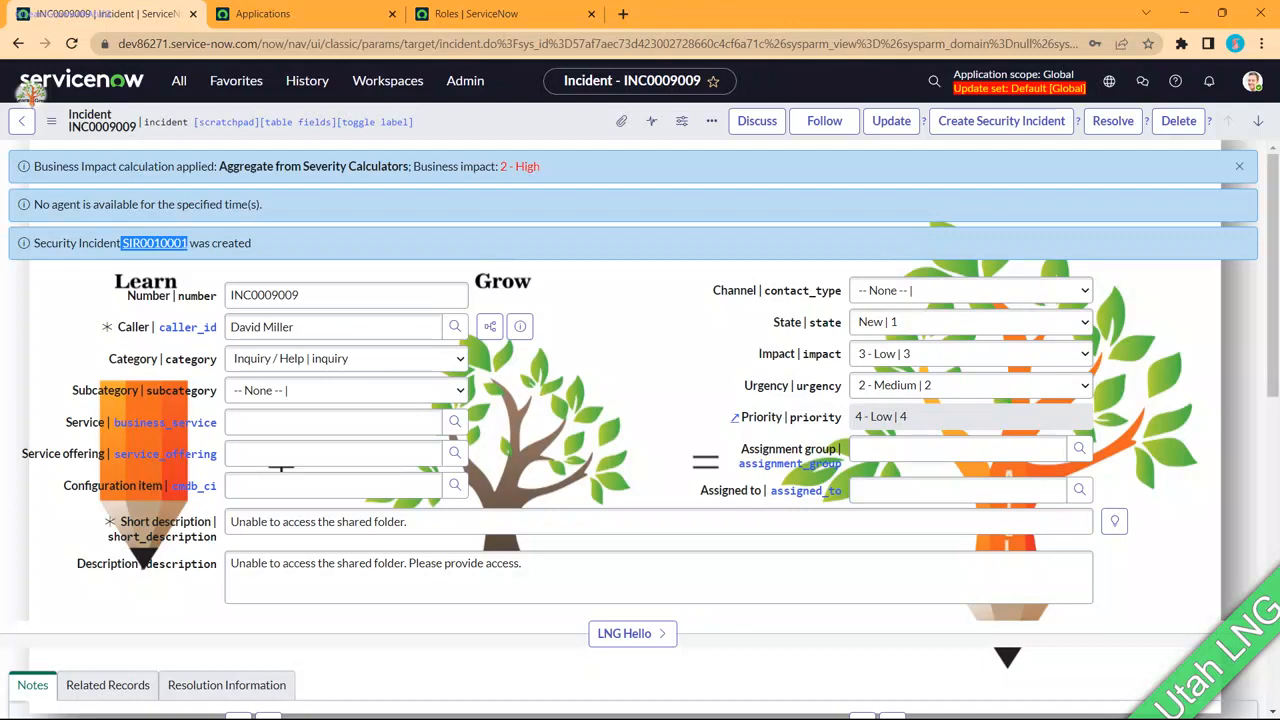
Step: Check the incident's Related Records section and show its Child Security Incidents related list
{"action": "scroll", "coordinate": [282, 464], "scroll_direction": "down", "scroll_amount": 3}
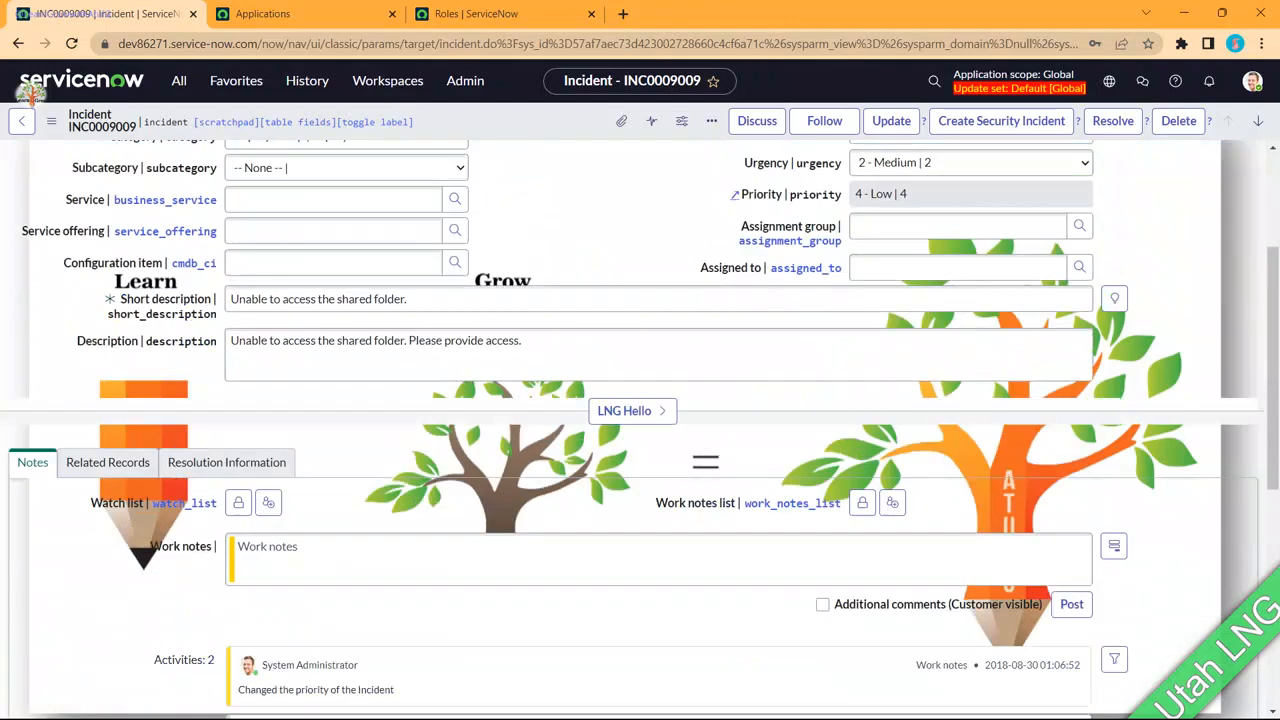
{"action": "left_click", "coordinate": [108, 435]}
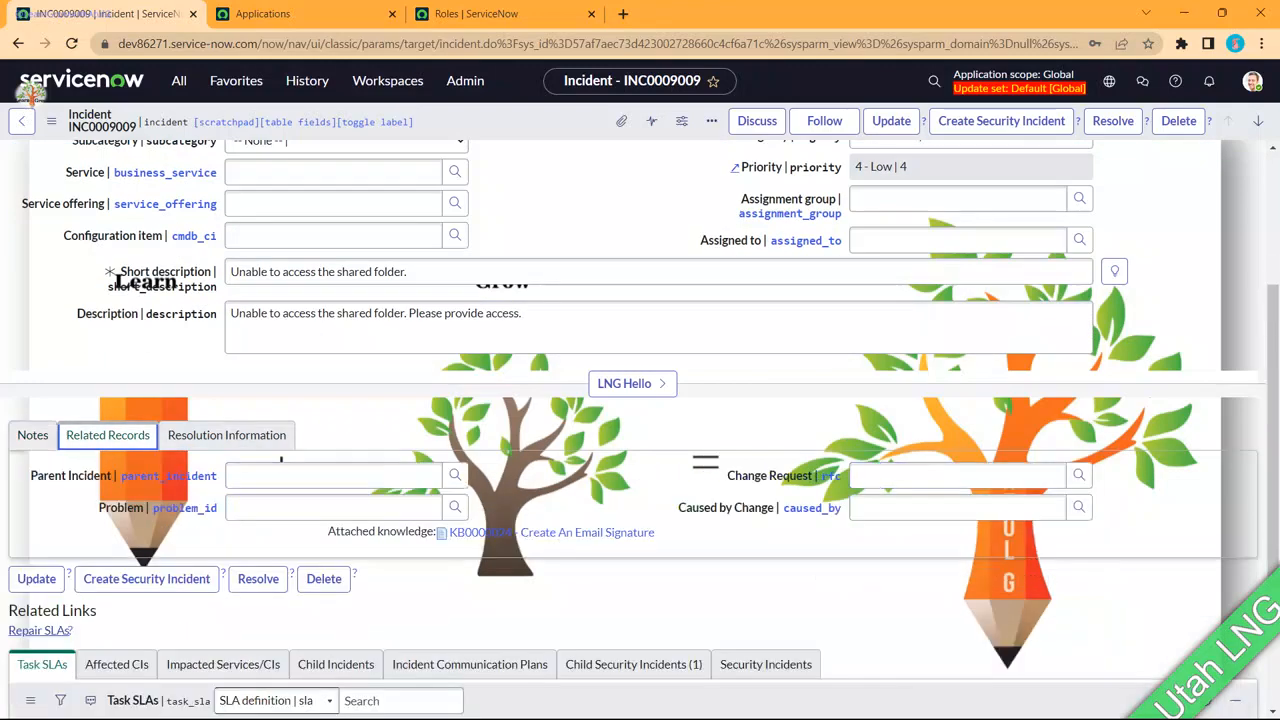
{"action": "scroll", "coordinate": [281, 461], "scroll_direction": "down", "scroll_amount": 3}
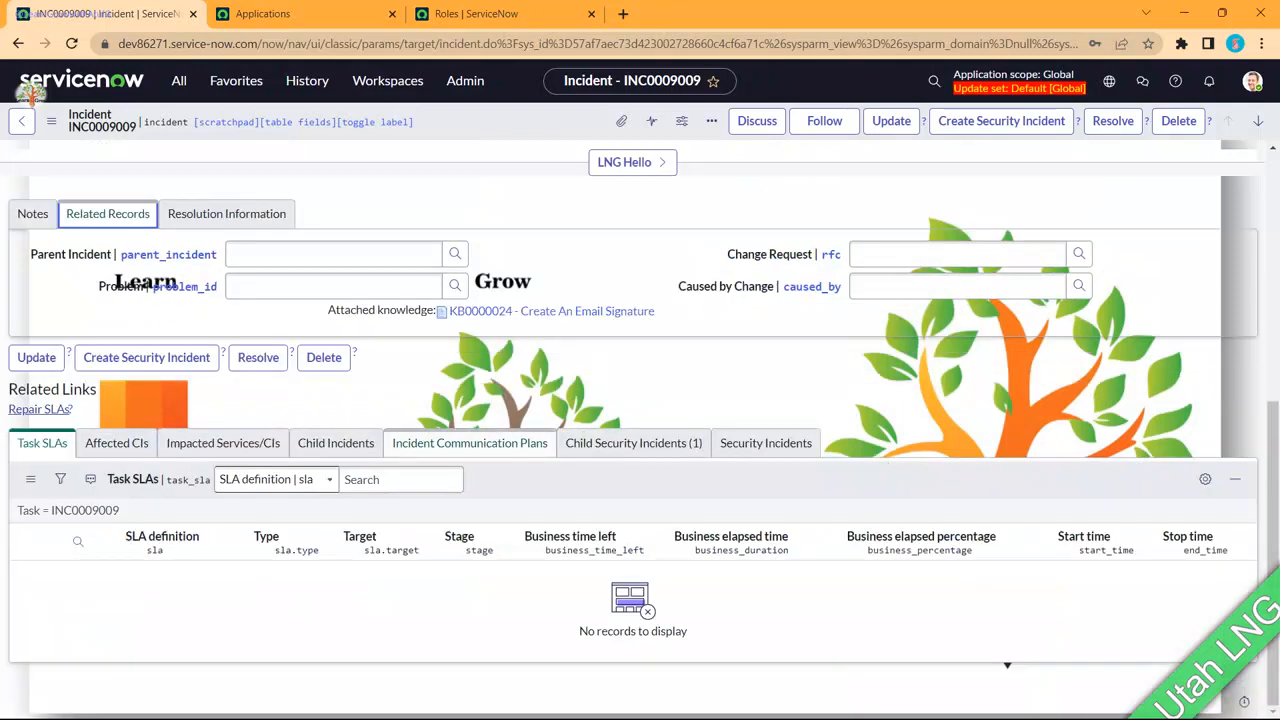
{"action": "left_click", "coordinate": [633, 443]}
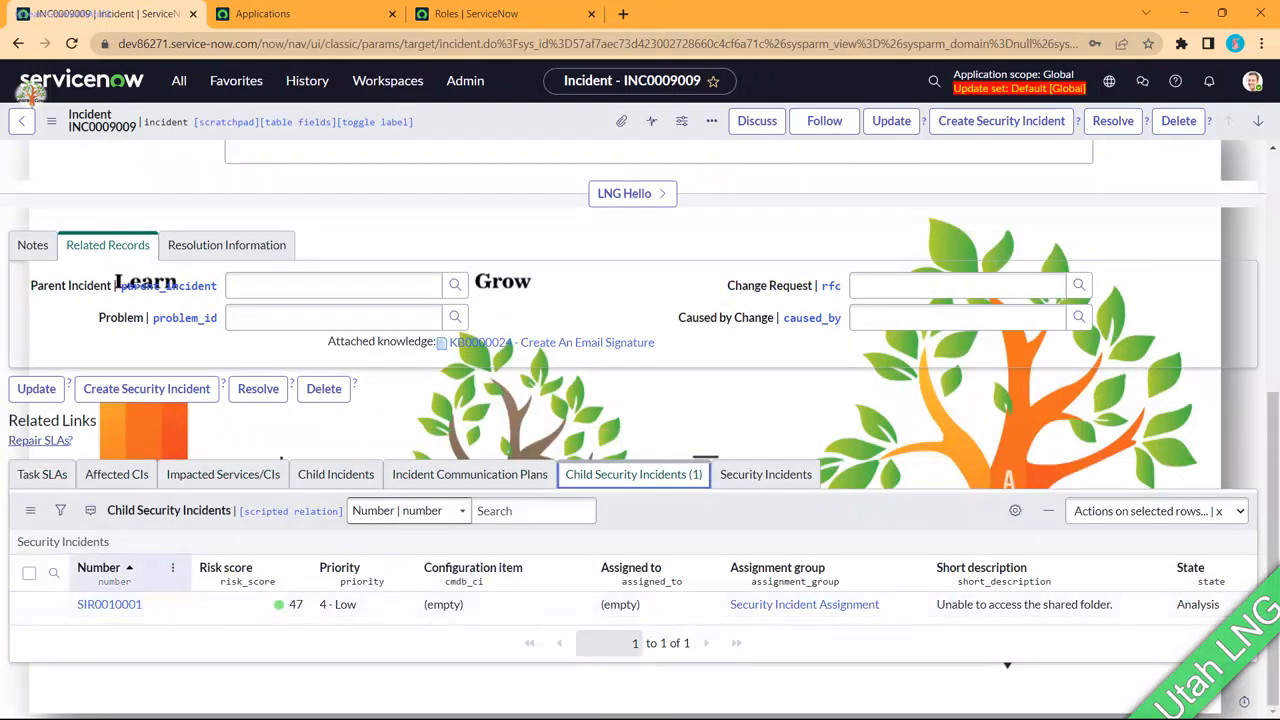
Step: Open the security incident that was created from incident INC0009009
{"action": "scroll", "coordinate": [281, 470], "scroll_direction": "up", "scroll_amount": 1}
{"action": "scroll", "coordinate": [281, 470], "scroll_direction": "up", "scroll_amount": 2}
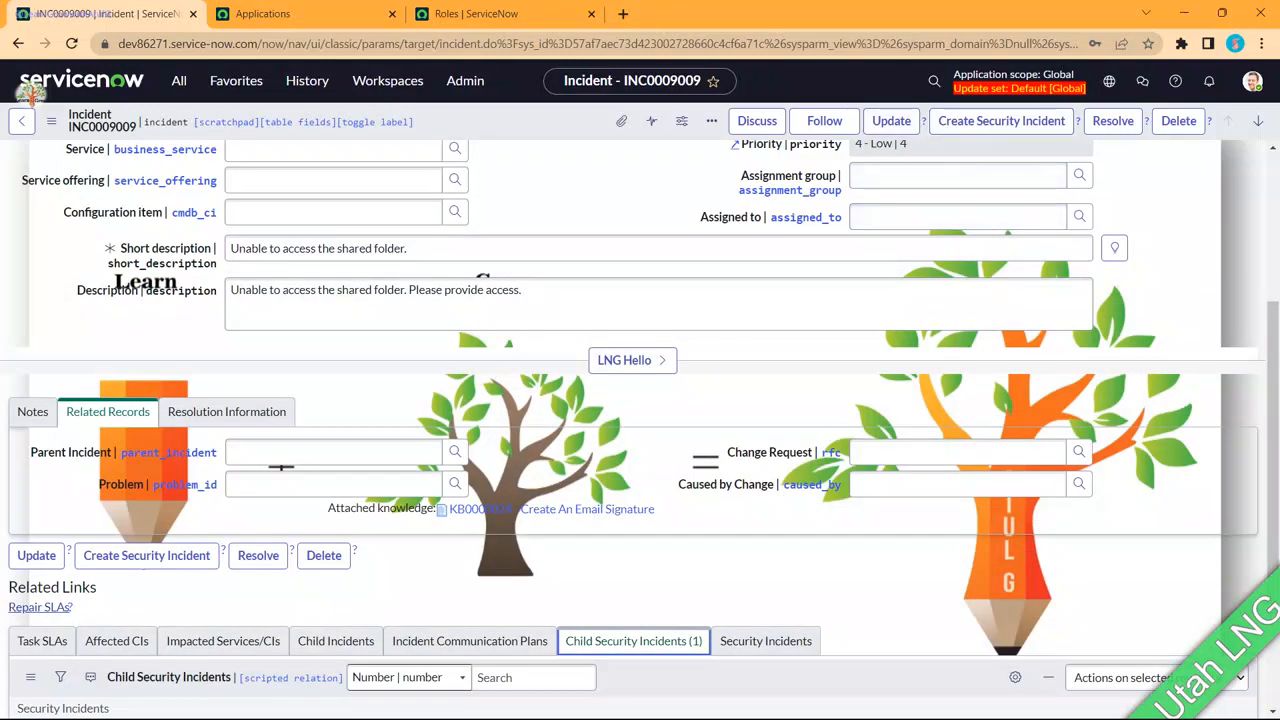
{"action": "scroll", "coordinate": [281, 465], "scroll_direction": "up", "scroll_amount": 3}
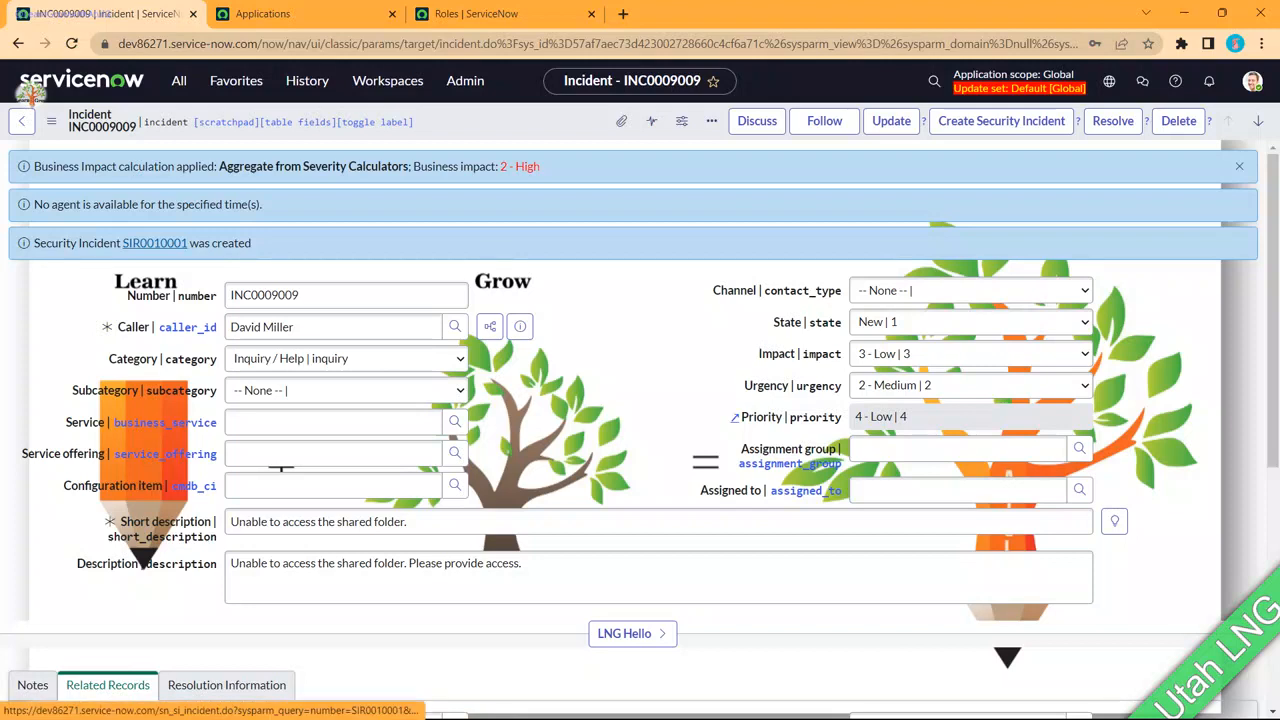
{"action": "left_click", "coordinate": [154, 243]}
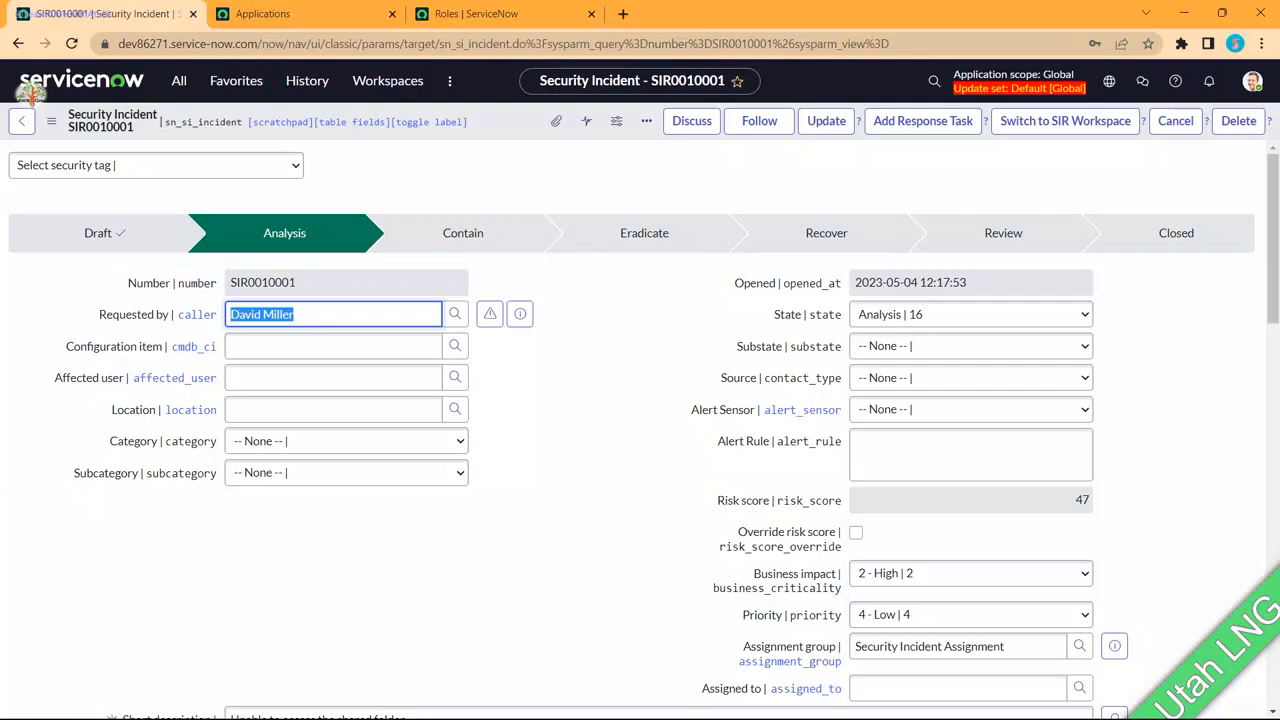
Step: Search the navigator for "security" and open the Security Incident Catalog
{"action": "left_click", "coordinate": [179, 80]}
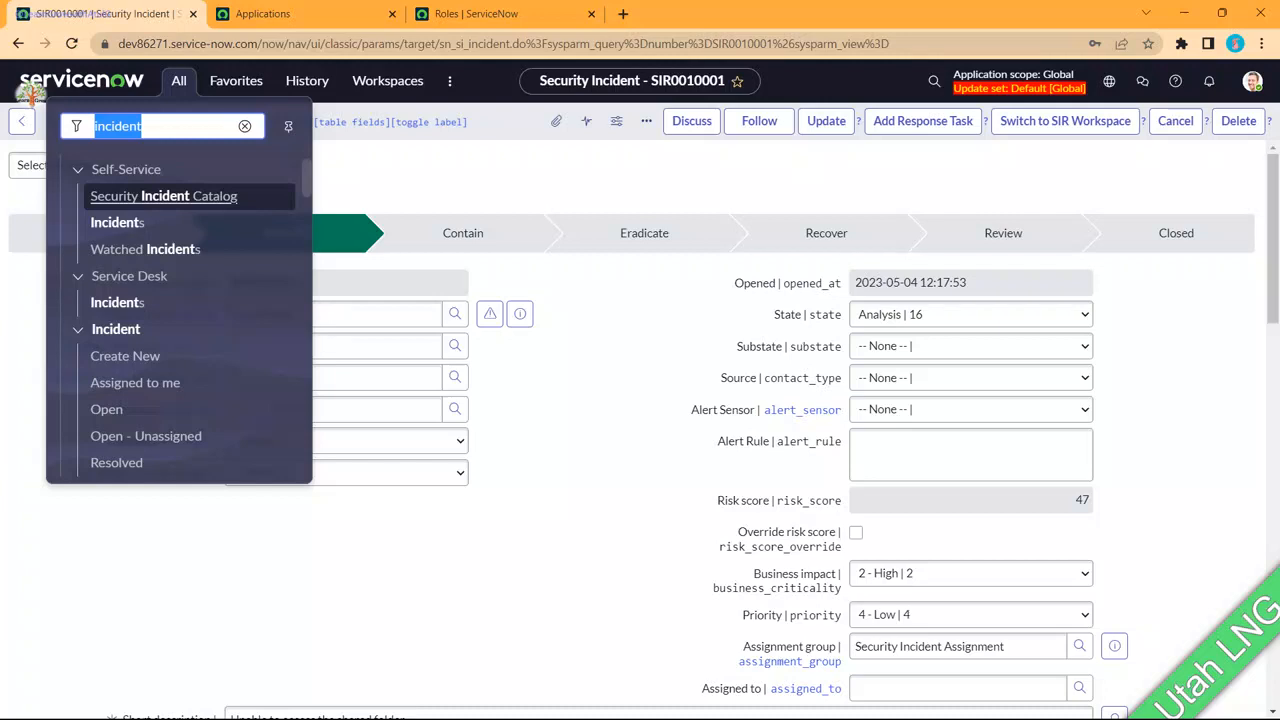
{"action": "type", "text": "secutity"}
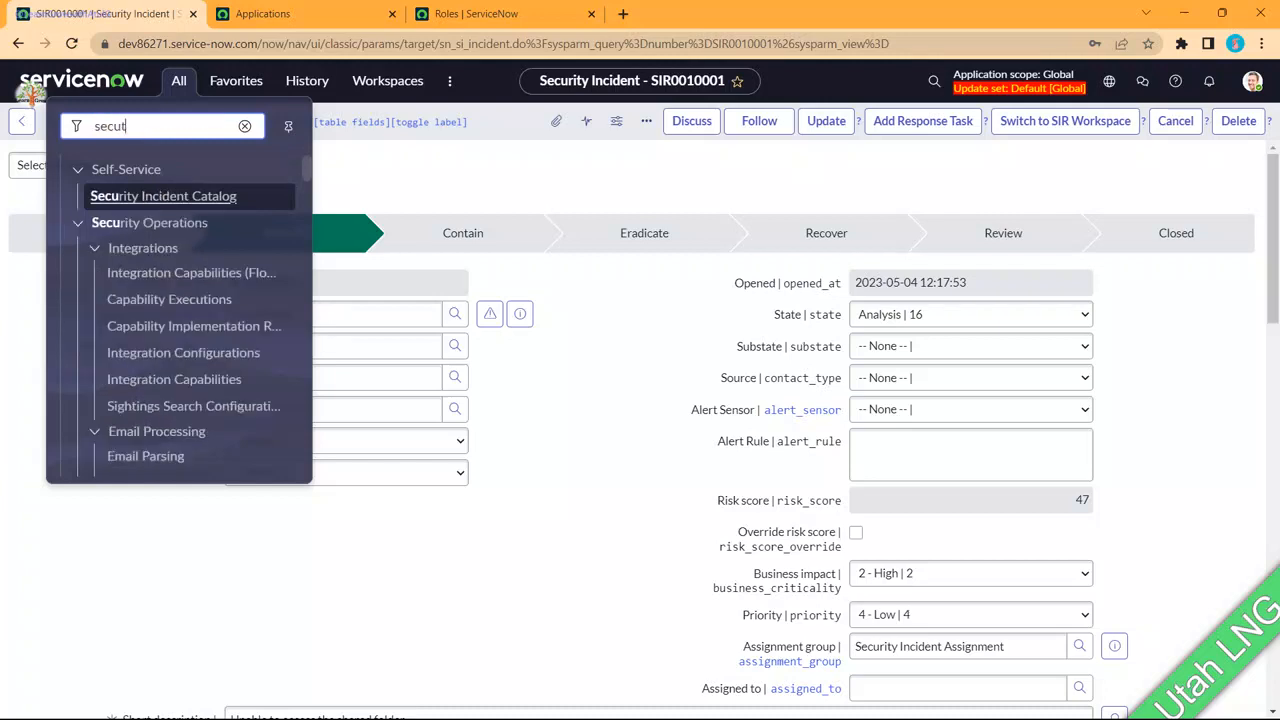
{"action": "key", "text": "BackSpace"}
{"action": "key", "text": "BackSpace"}
{"action": "key", "text": "BackSpace"}
{"action": "key", "text": "BackSpace"}
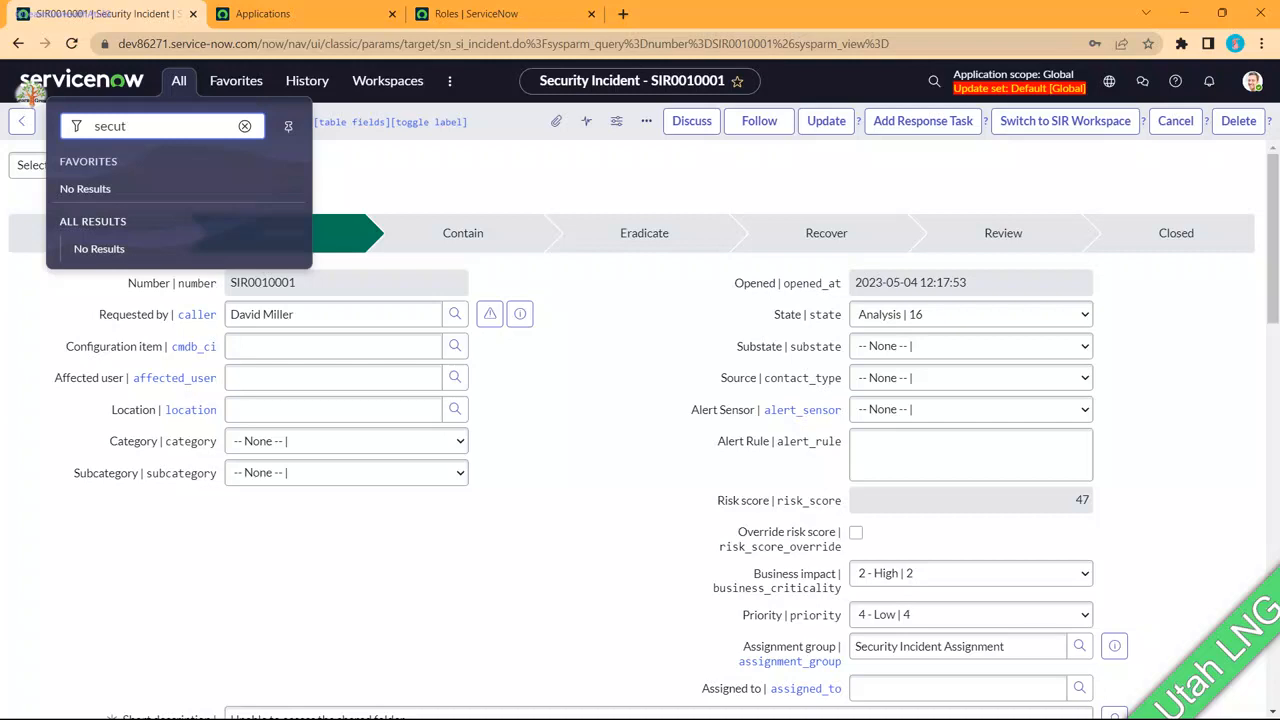
{"action": "type", "text": "rity"}
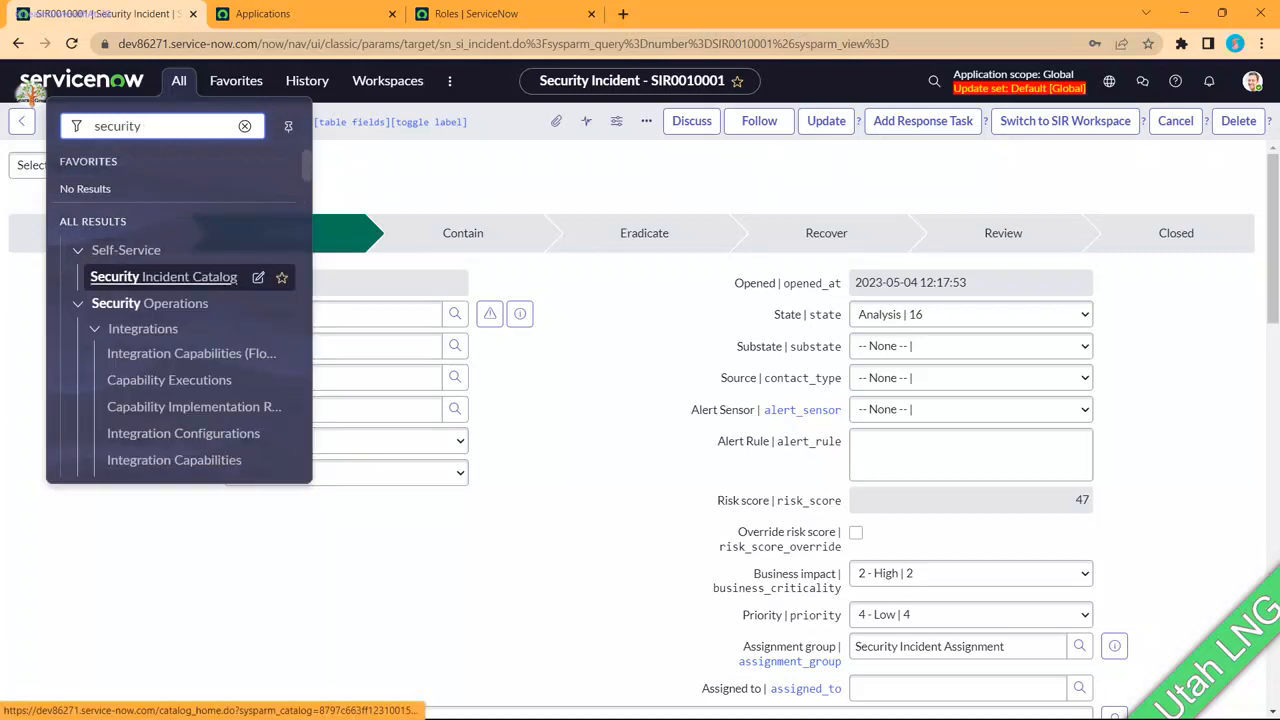
{"action": "left_click", "coordinate": [165, 277]}
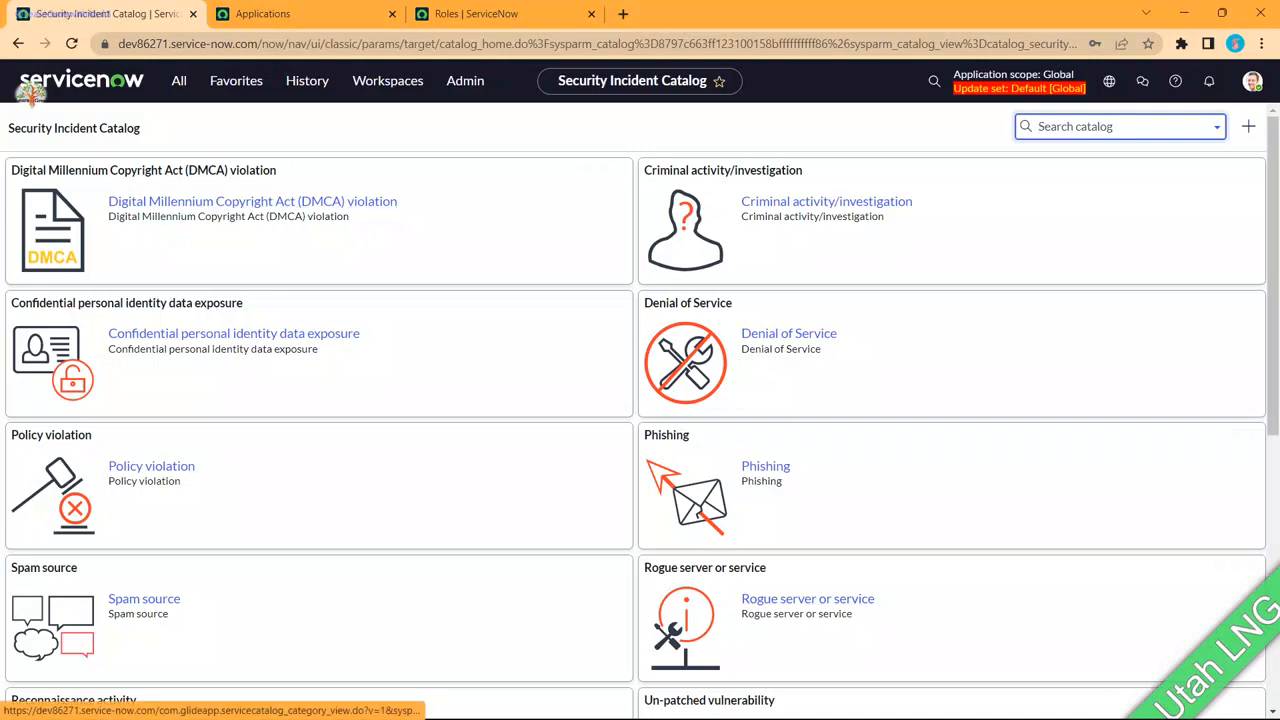
Step: Submit the Inbound or outbound request from the catalog's Denial of Service category
{"action": "left_click", "coordinate": [789, 334]}
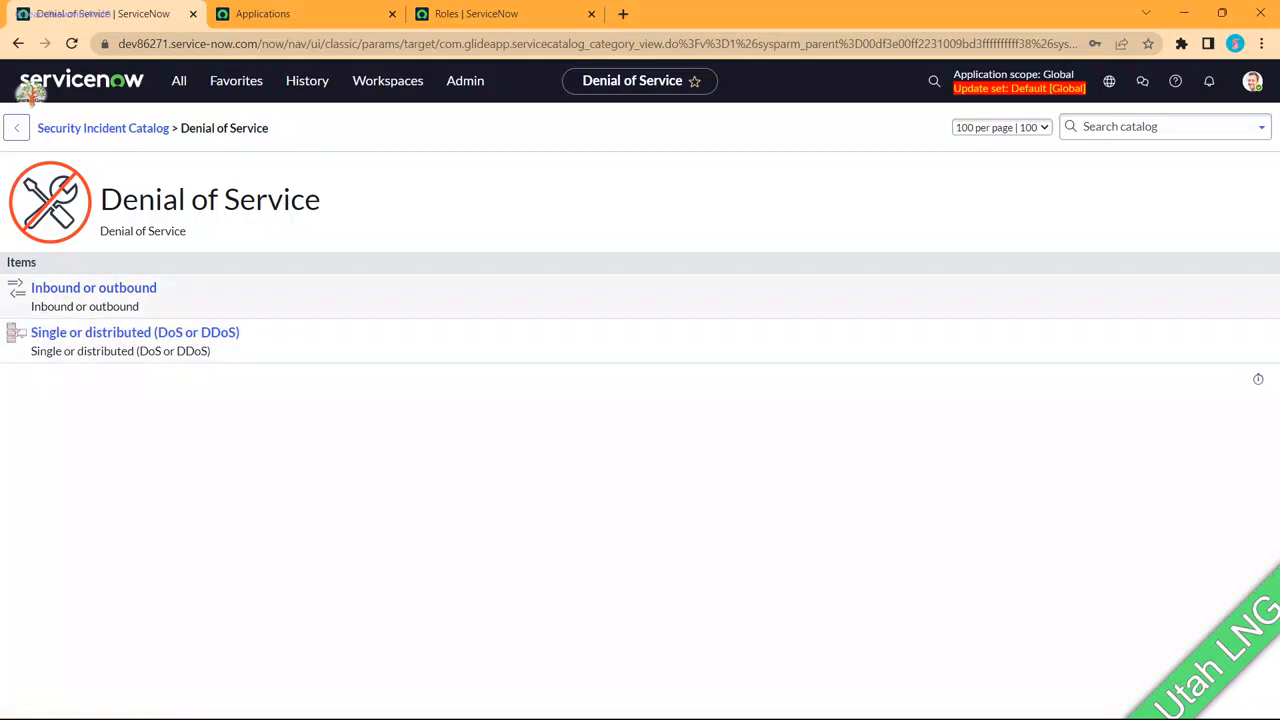
{"action": "left_click", "coordinate": [94, 288]}
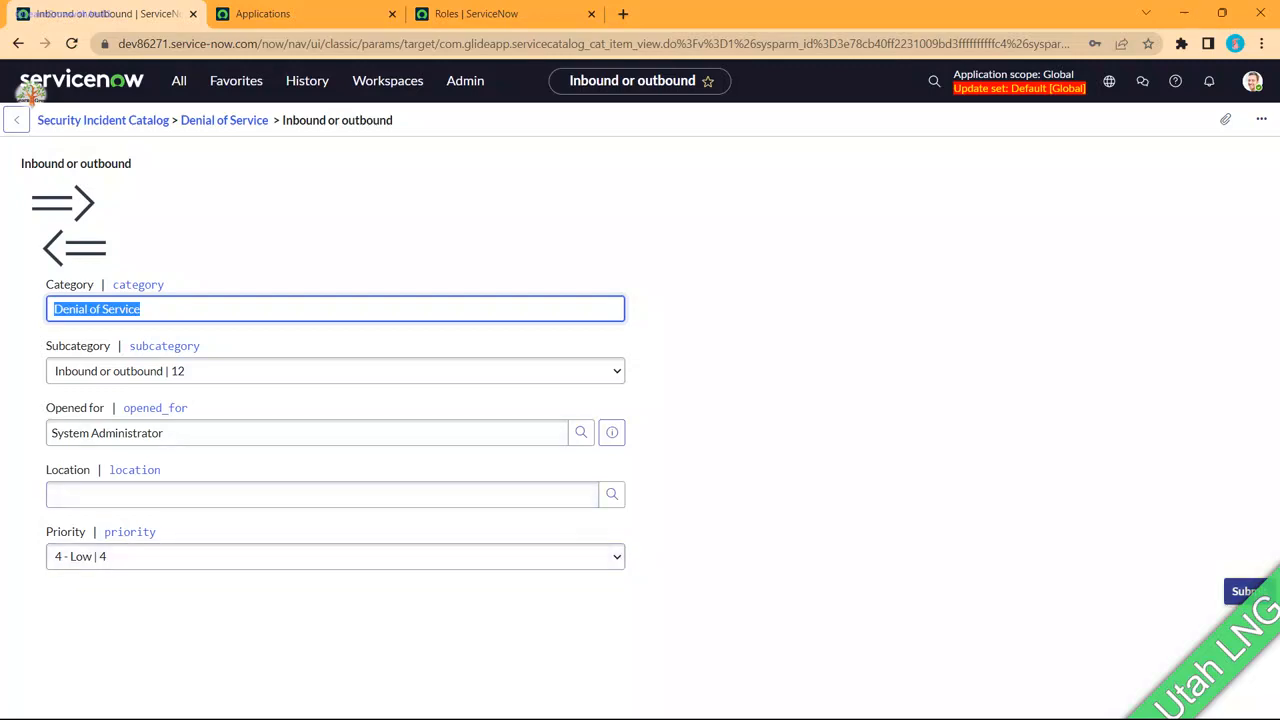
{"action": "left_click", "coordinate": [1245, 591]}
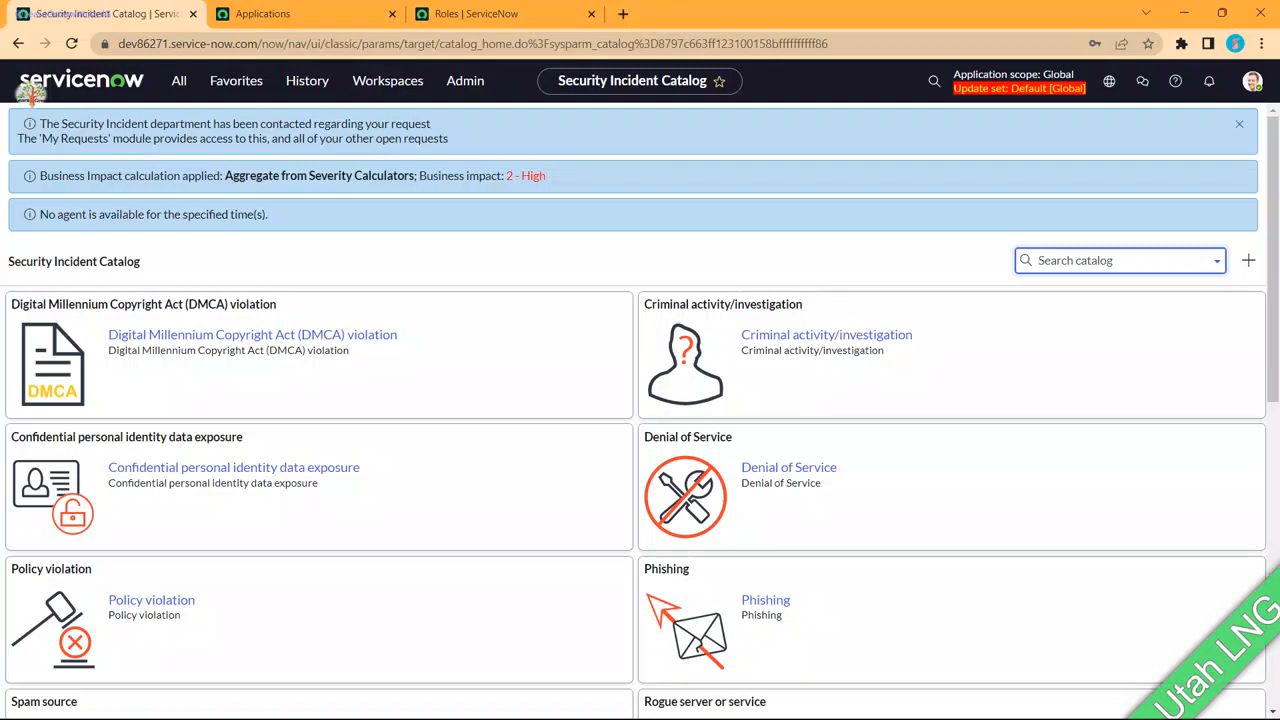
Step: Look through the catalog's categories, and show the open security incidents list in a separate browser tab
{"action": "scroll", "coordinate": [320, 360], "scroll_direction": "down", "scroll_amount": 6}
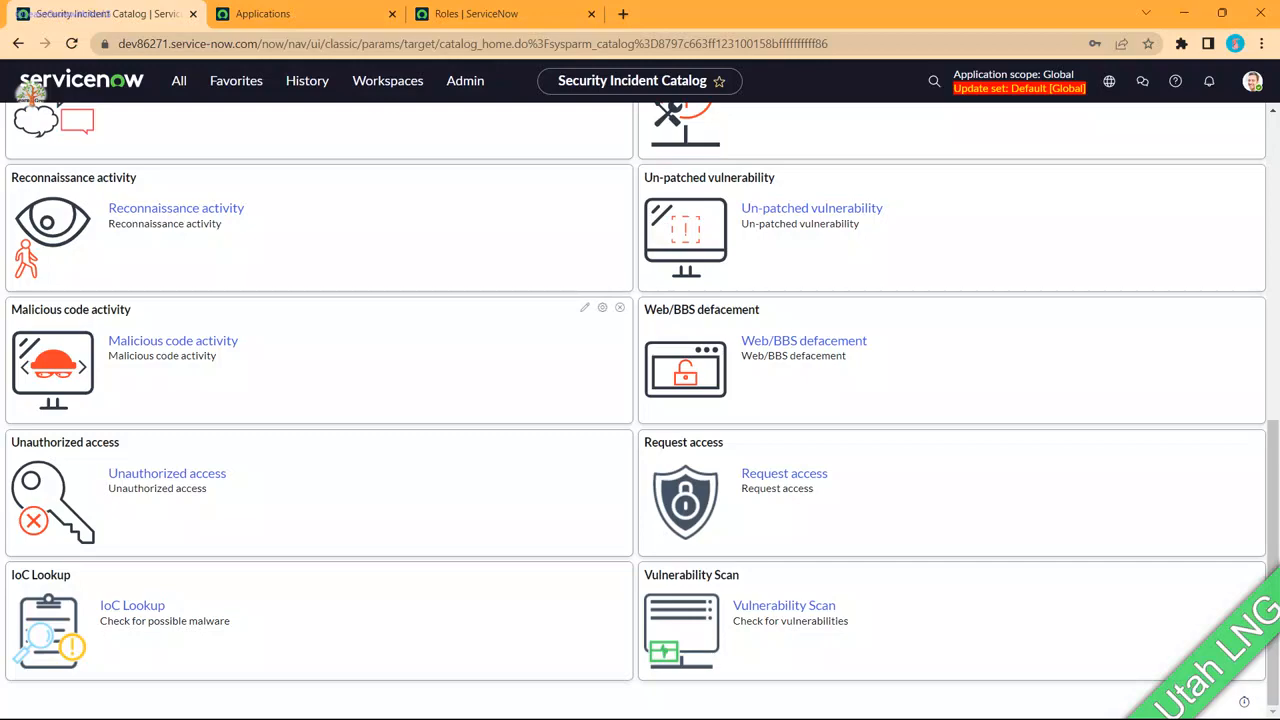
{"action": "scroll", "coordinate": [600, 305], "scroll_direction": "up", "scroll_amount": 7}
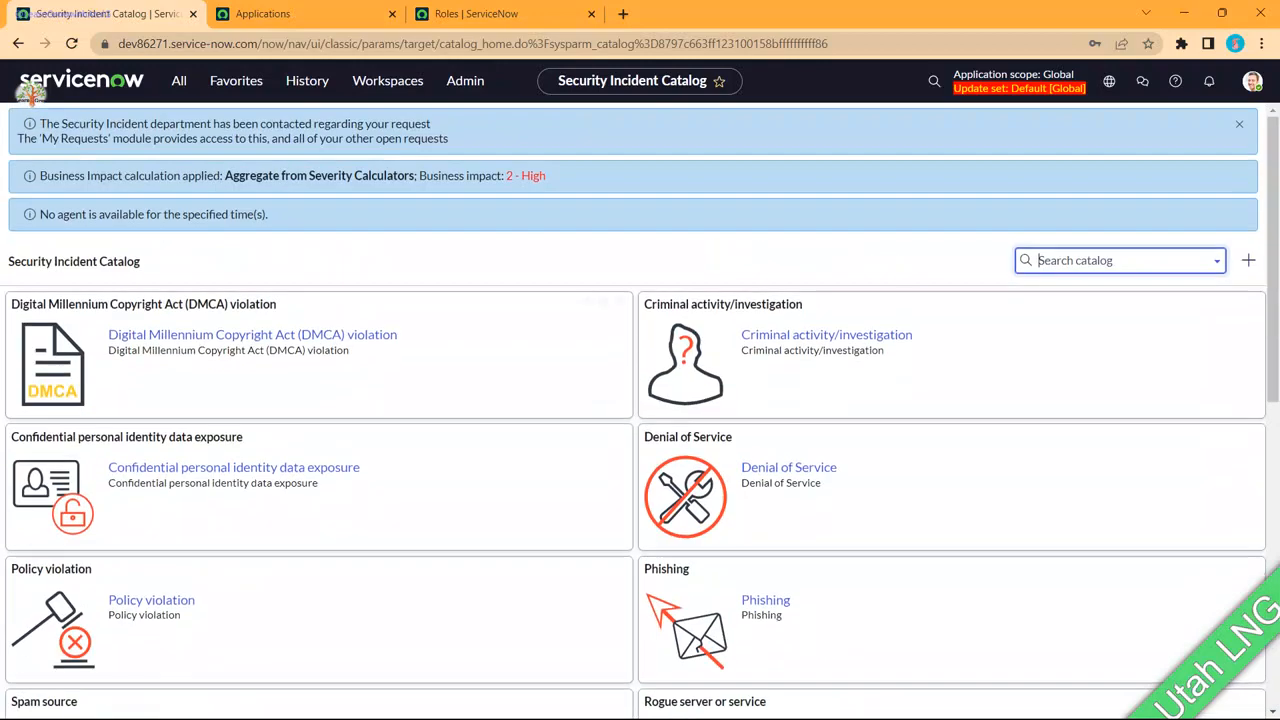
{"action": "left_click", "coordinate": [179, 80]}
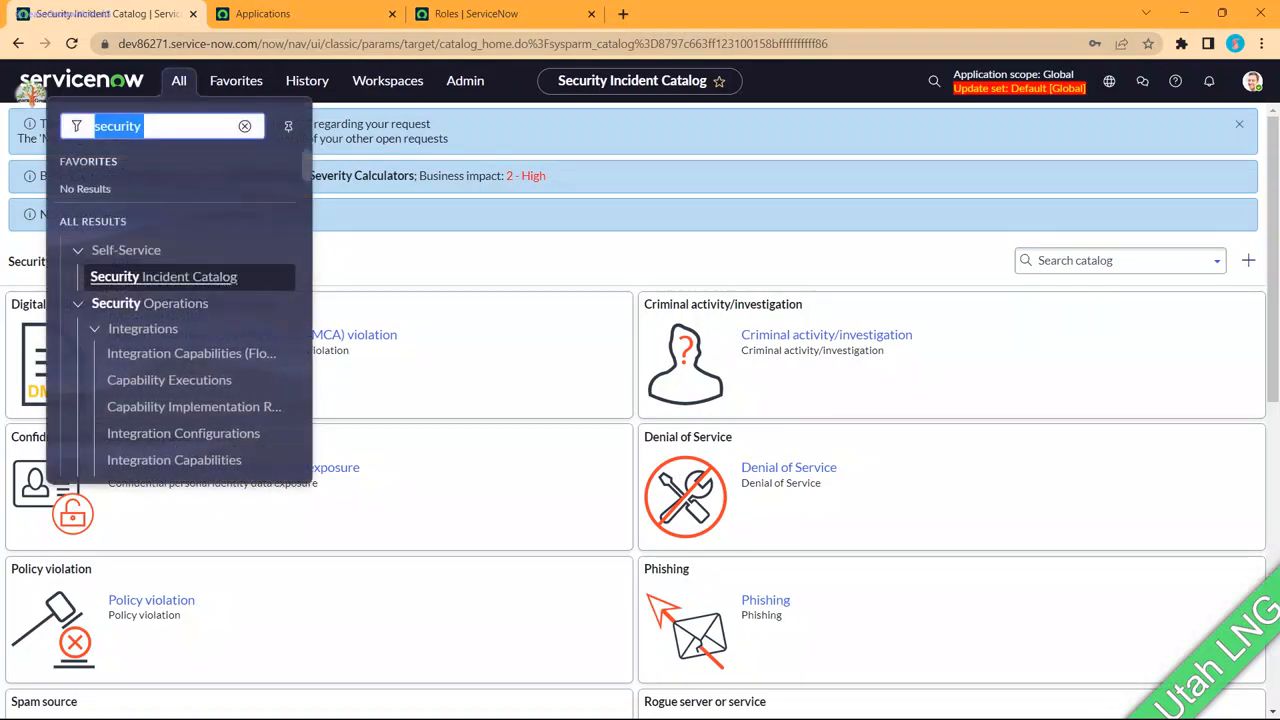
{"action": "scroll", "coordinate": [150, 300], "scroll_direction": "down", "scroll_amount": 3}
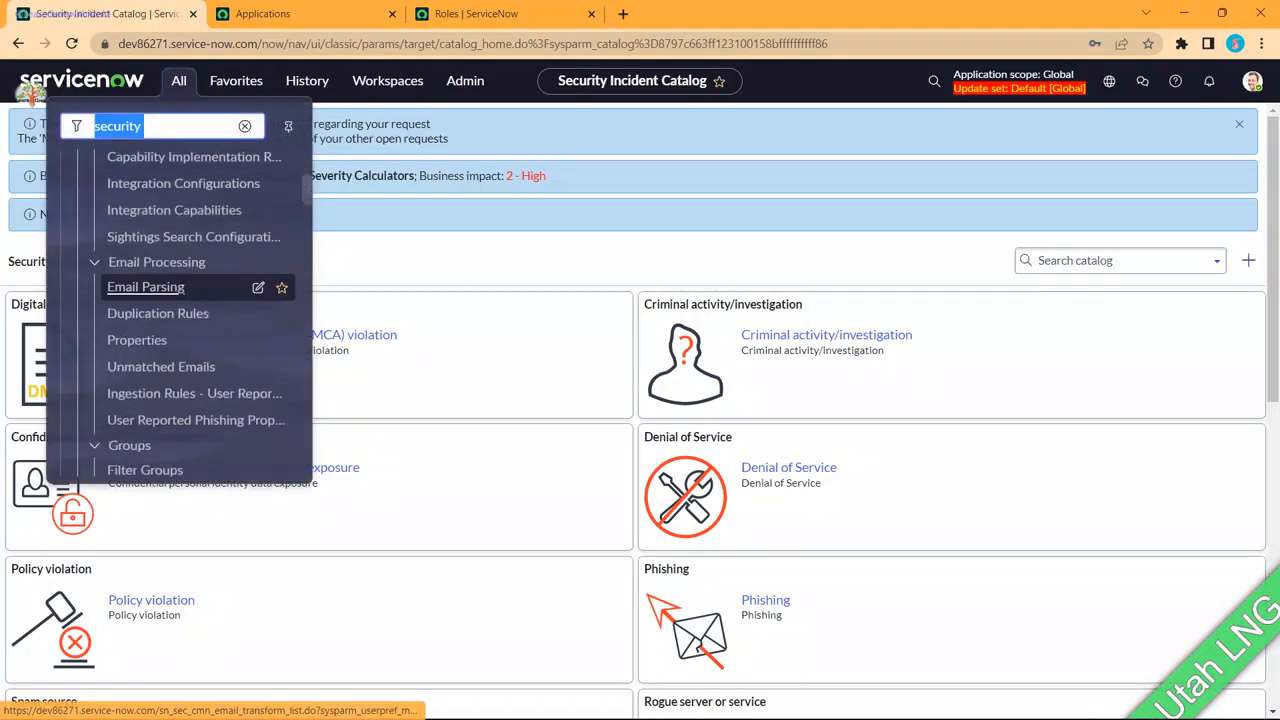
{"action": "scroll", "coordinate": [150, 268], "scroll_direction": "down", "scroll_amount": 2}
{"action": "scroll", "coordinate": [180, 300], "scroll_direction": "down", "scroll_amount": 8}
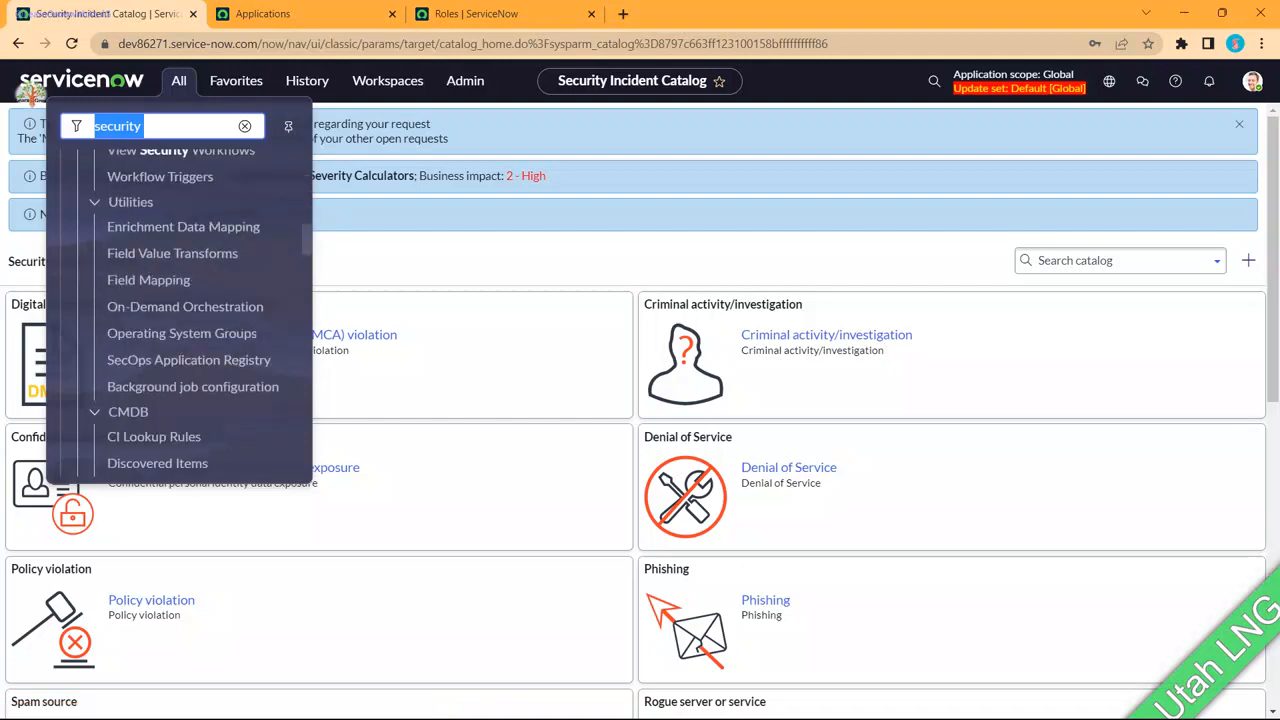
{"action": "scroll", "coordinate": [180, 300], "scroll_direction": "up", "scroll_amount": 3}
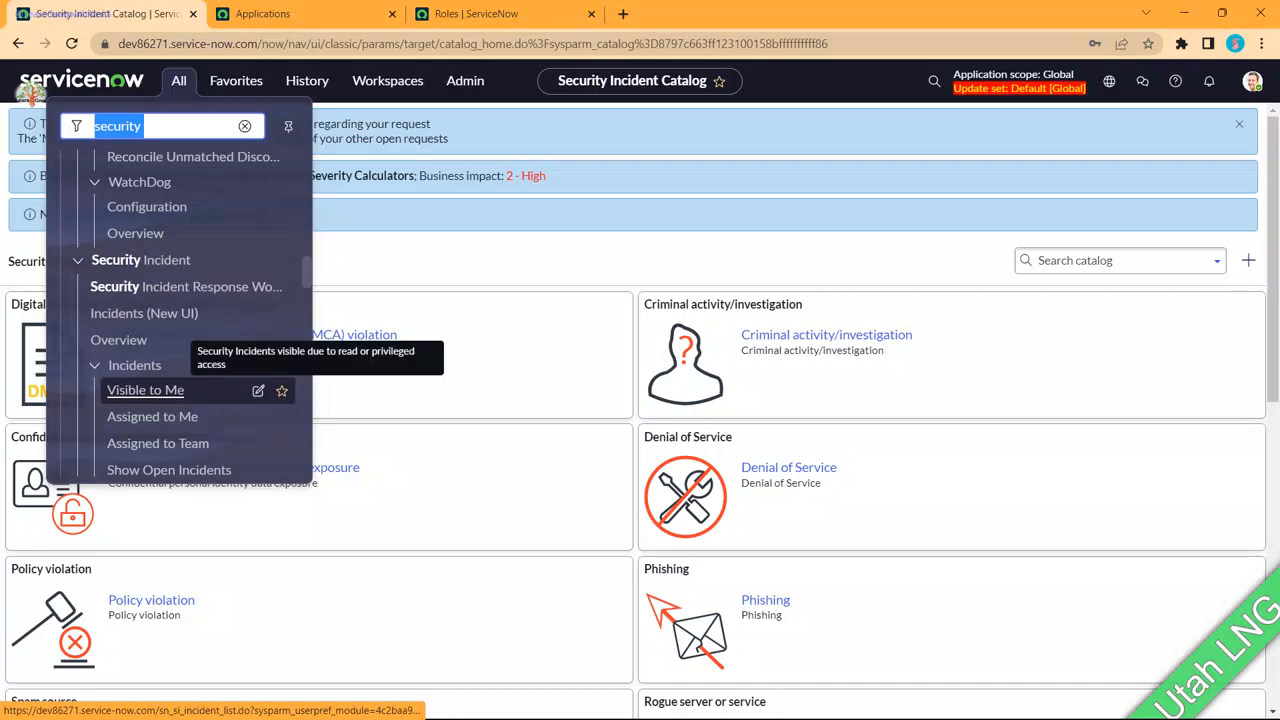
{"action": "scroll", "coordinate": [150, 467], "scroll_direction": "down", "scroll_amount": 1}
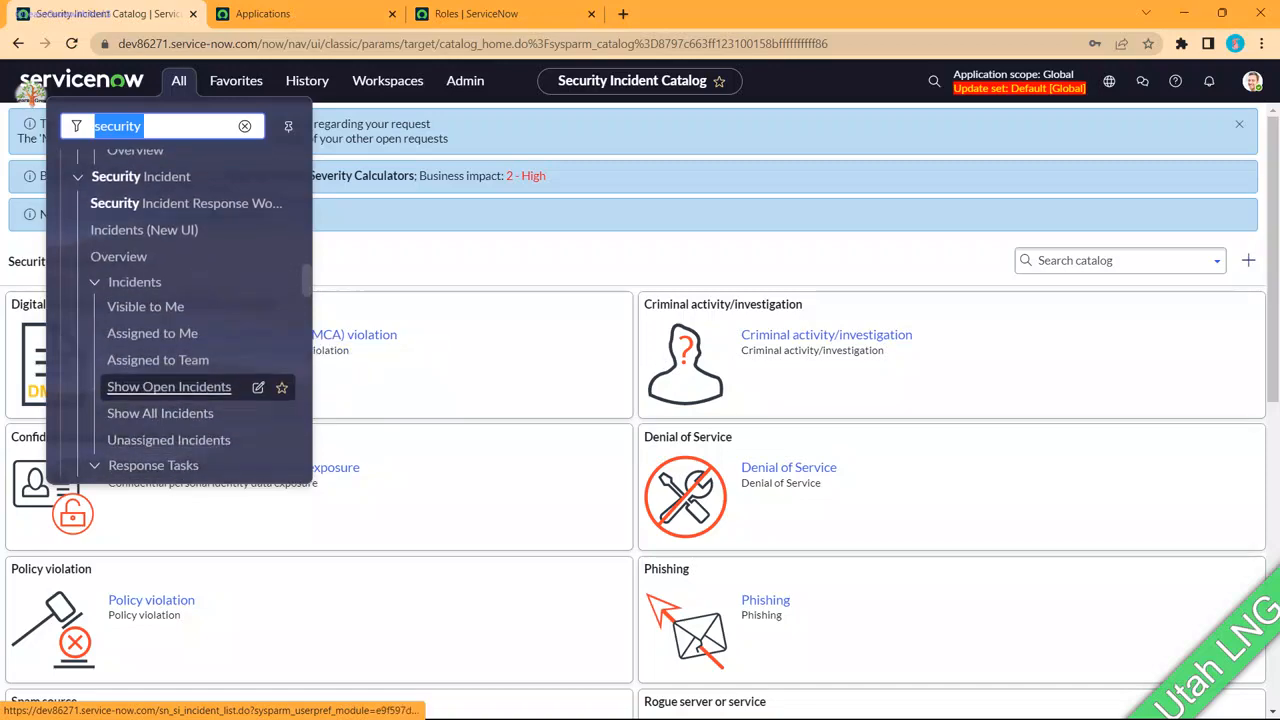
{"action": "middle_click", "coordinate": [169, 386]}
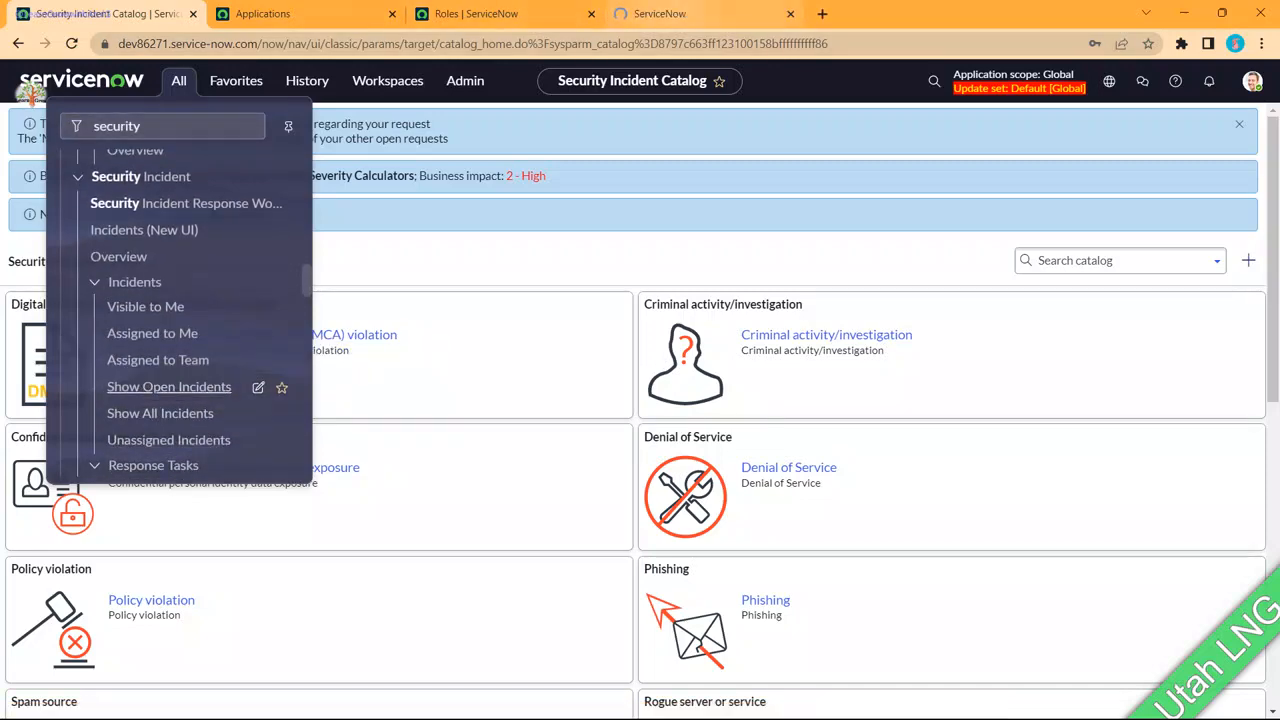
{"action": "left_click", "coordinate": [660, 14]}
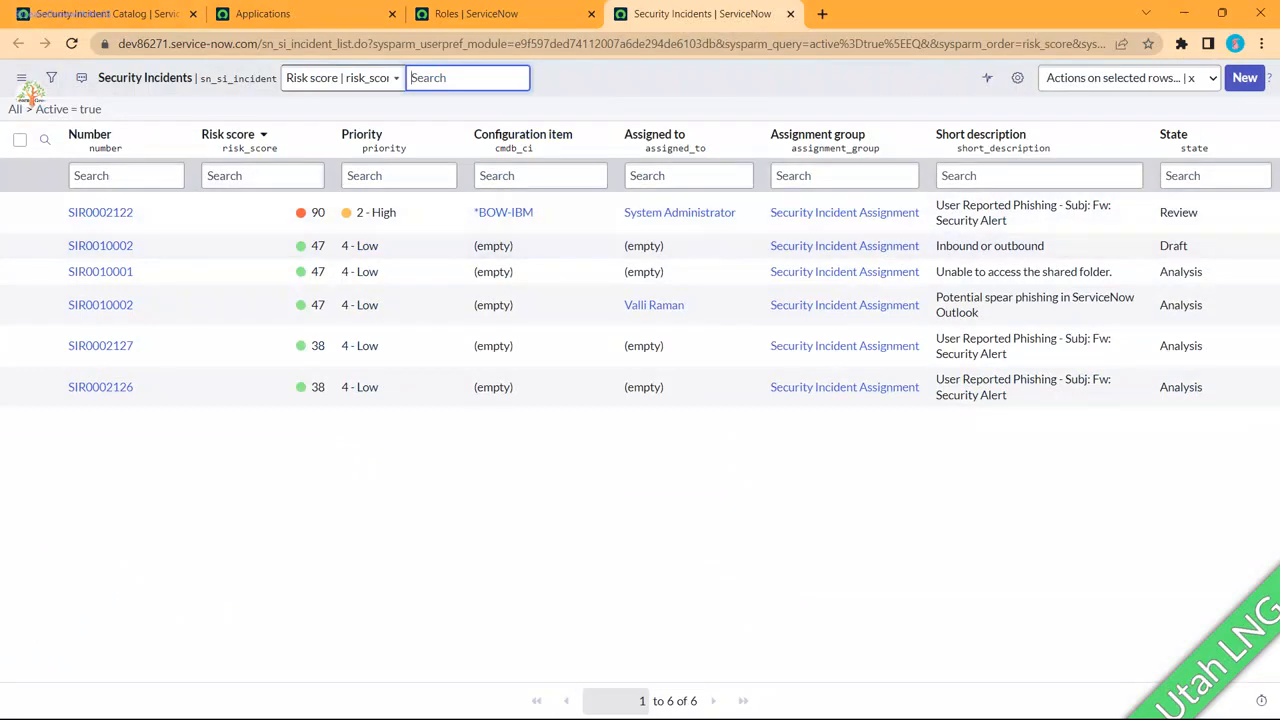
Step: Open a new security incident form from the list and review its fields
{"action": "left_click", "coordinate": [1244, 77]}
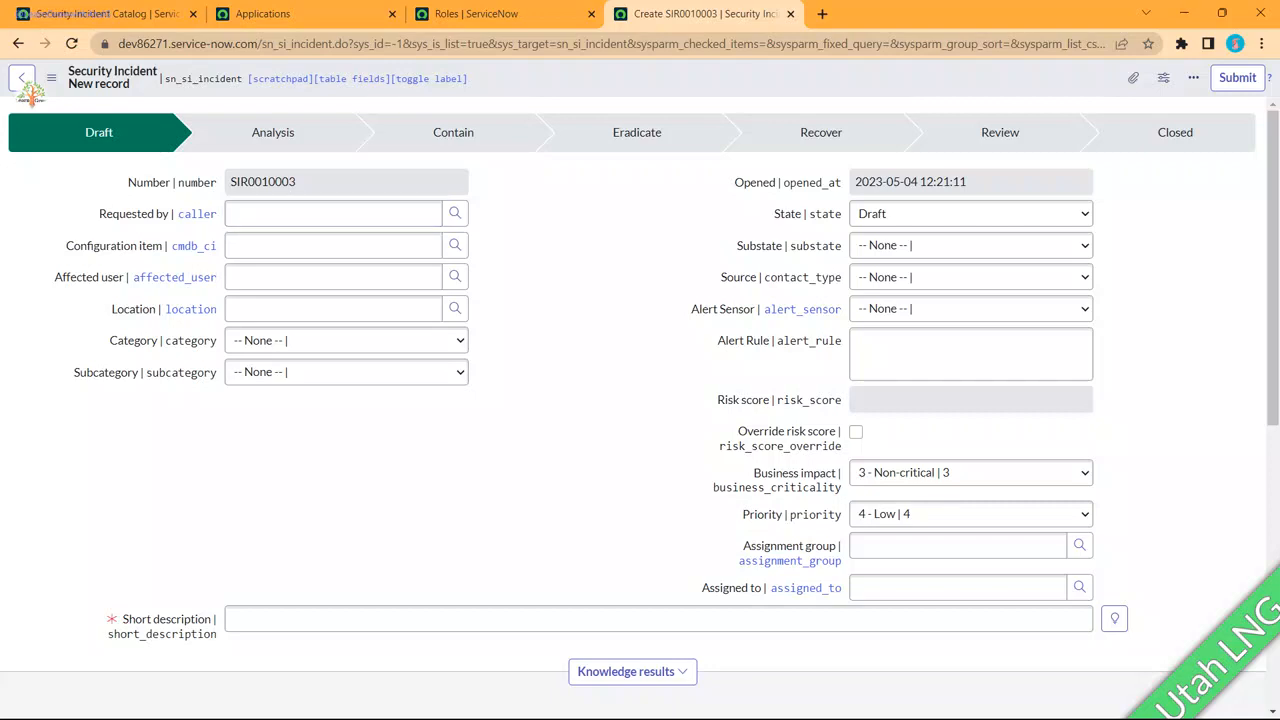
{"action": "scroll", "coordinate": [640, 400], "scroll_direction": "down", "scroll_amount": 5}
{"action": "scroll", "coordinate": [640, 400], "scroll_direction": "up", "scroll_amount": 4}
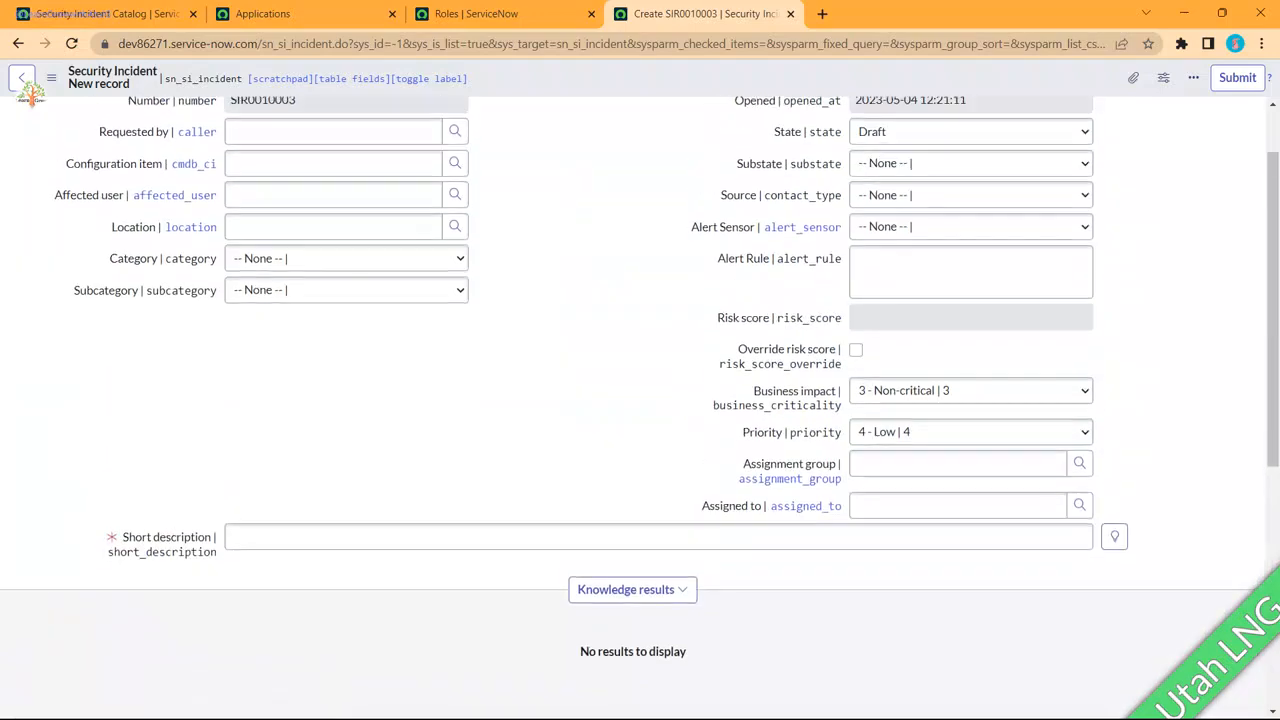
{"action": "scroll", "coordinate": [640, 400], "scroll_direction": "up", "scroll_amount": 1}
Step: Return to the Security Incident Catalog page, open Incidents (New UI) and dismiss its information banner
{"action": "left_click", "coordinate": [105, 13]}
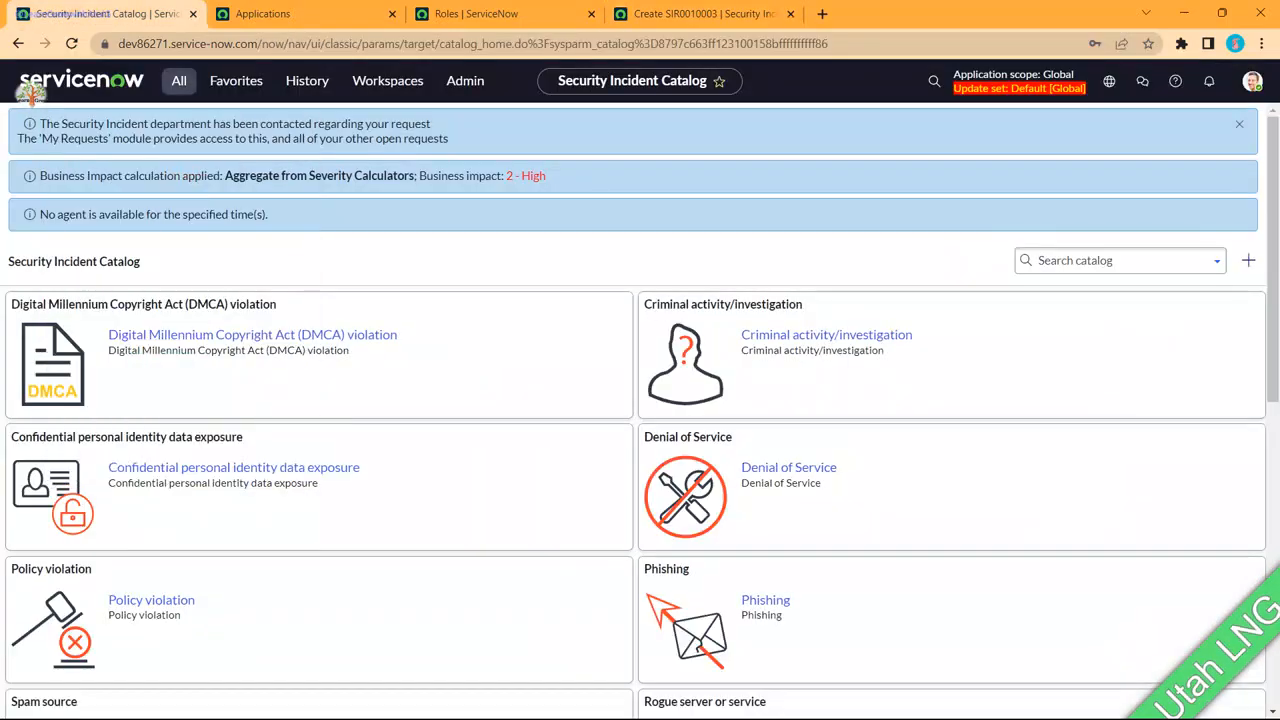
{"action": "left_click", "coordinate": [179, 80]}
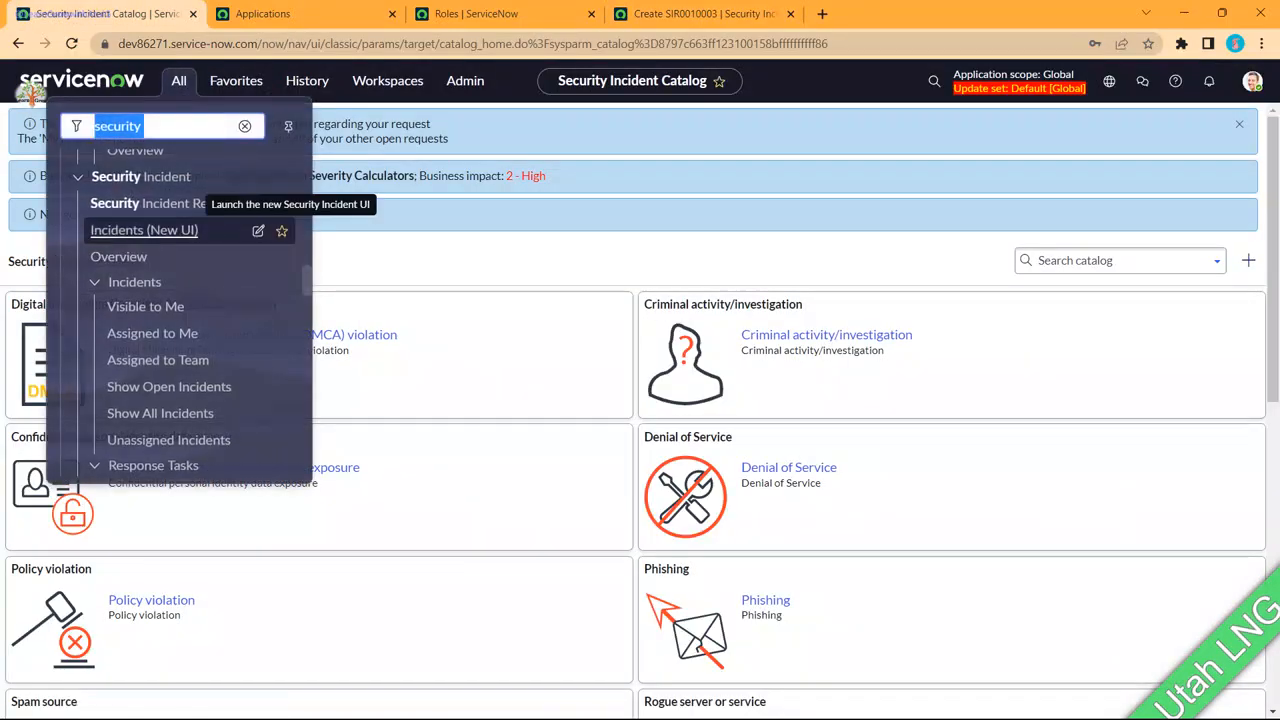
{"action": "left_click", "coordinate": [144, 230]}
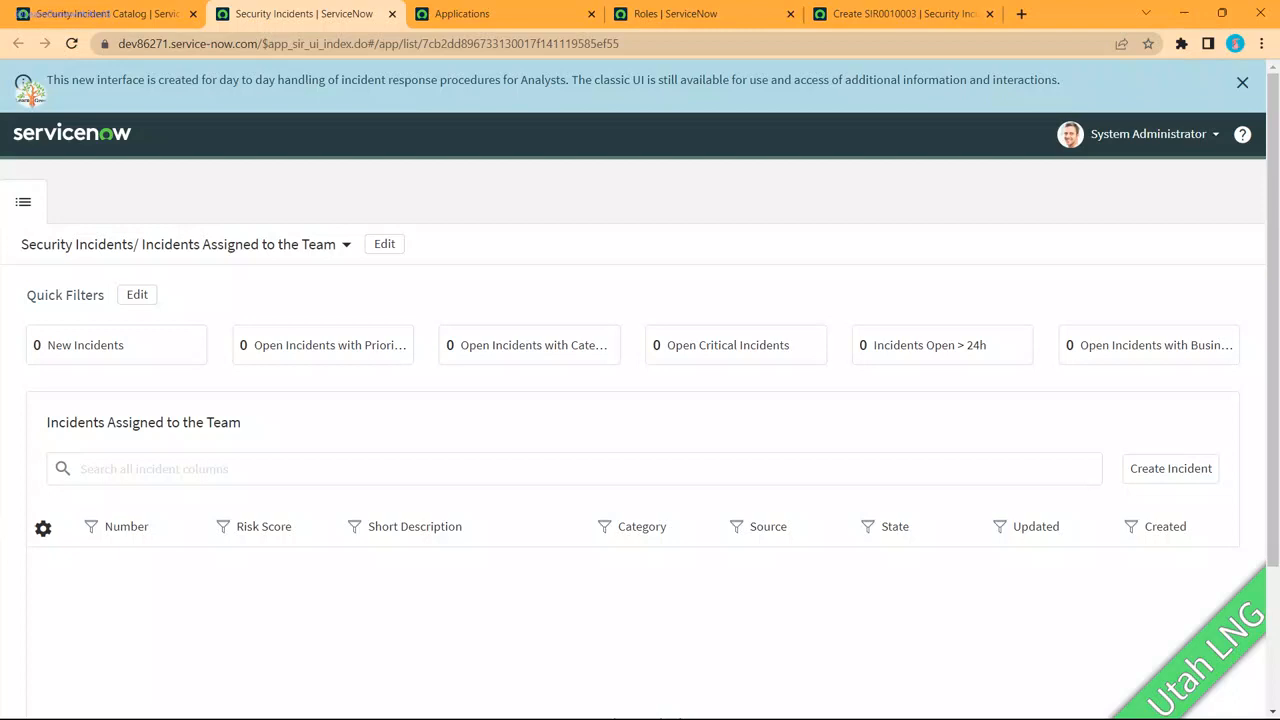
{"action": "left_click", "coordinate": [1242, 82]}
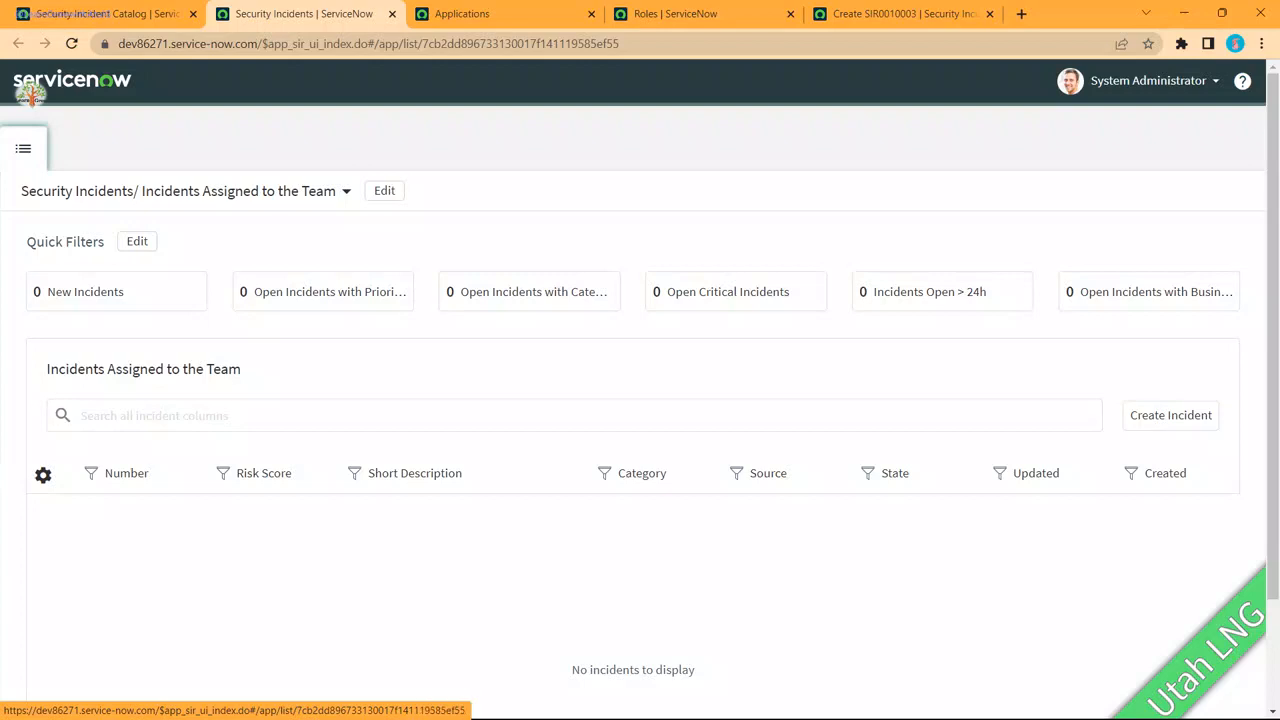
{"action": "scroll", "coordinate": [30, 93], "scroll_direction": "down", "scroll_amount": 1}
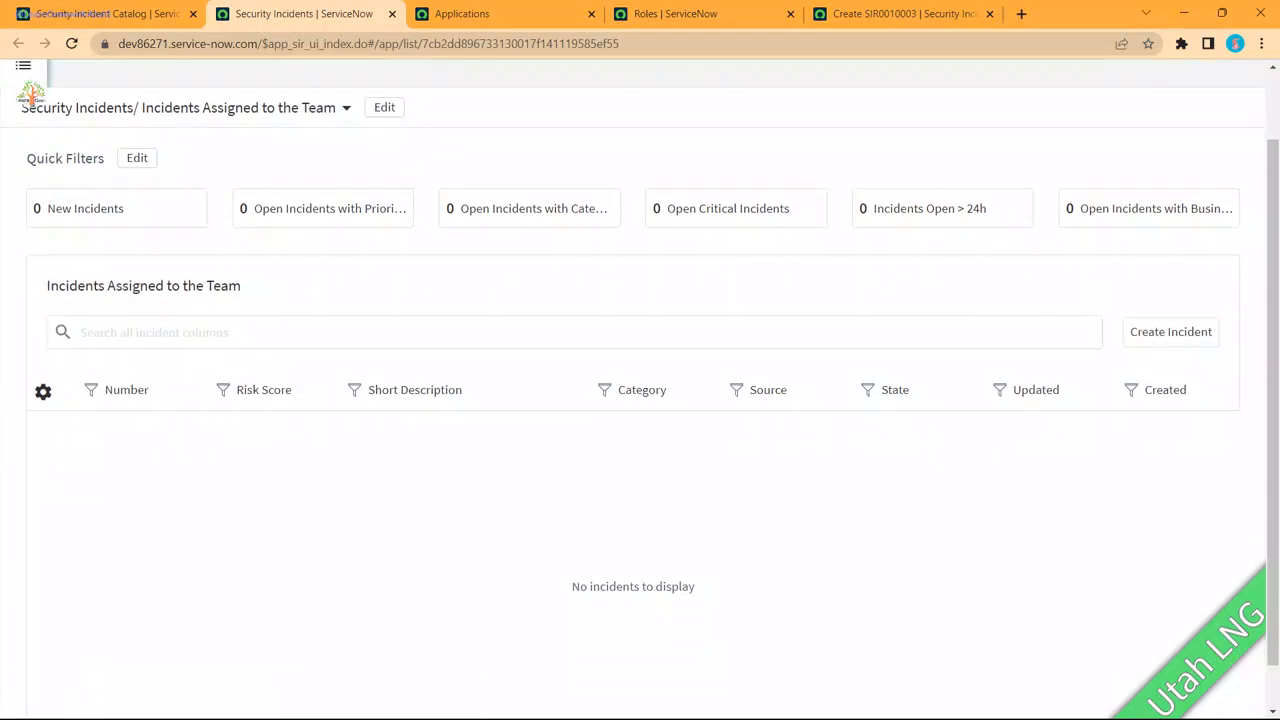
Step: Open the Create Incident form in the new interface and compare it with the classic new security incident form
{"action": "left_click", "coordinate": [1170, 332]}
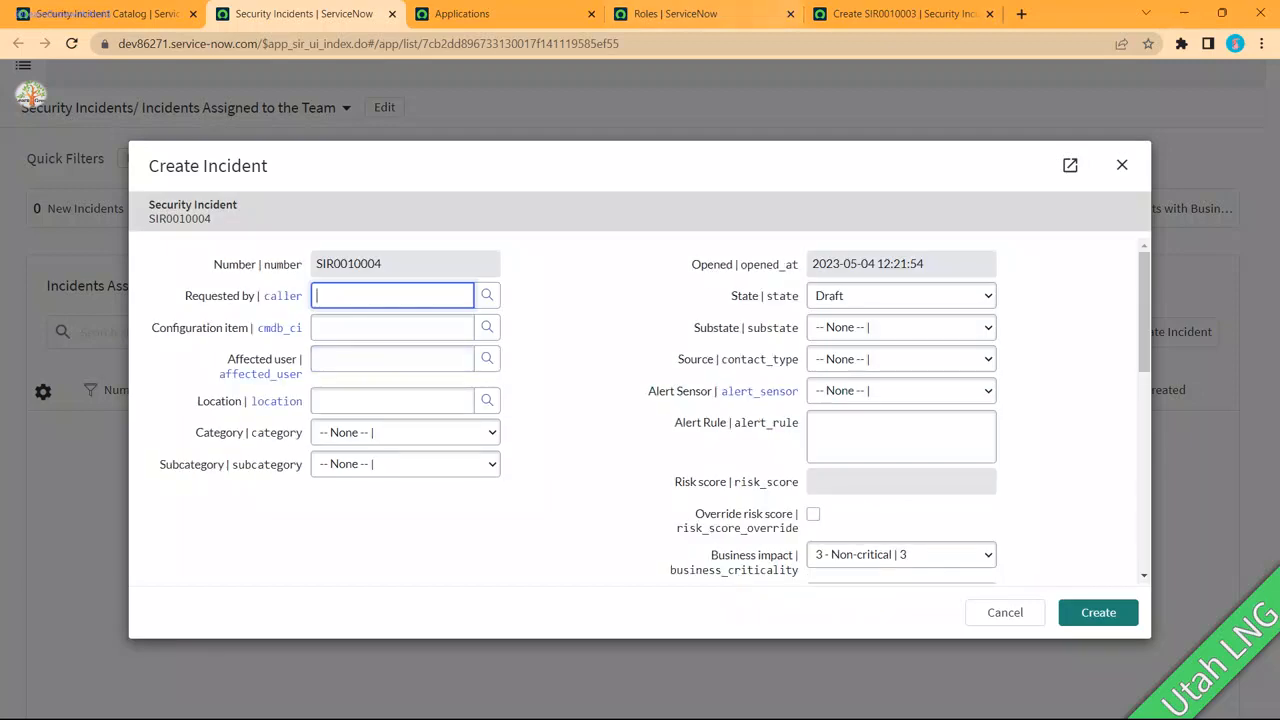
{"action": "left_click", "coordinate": [878, 14]}
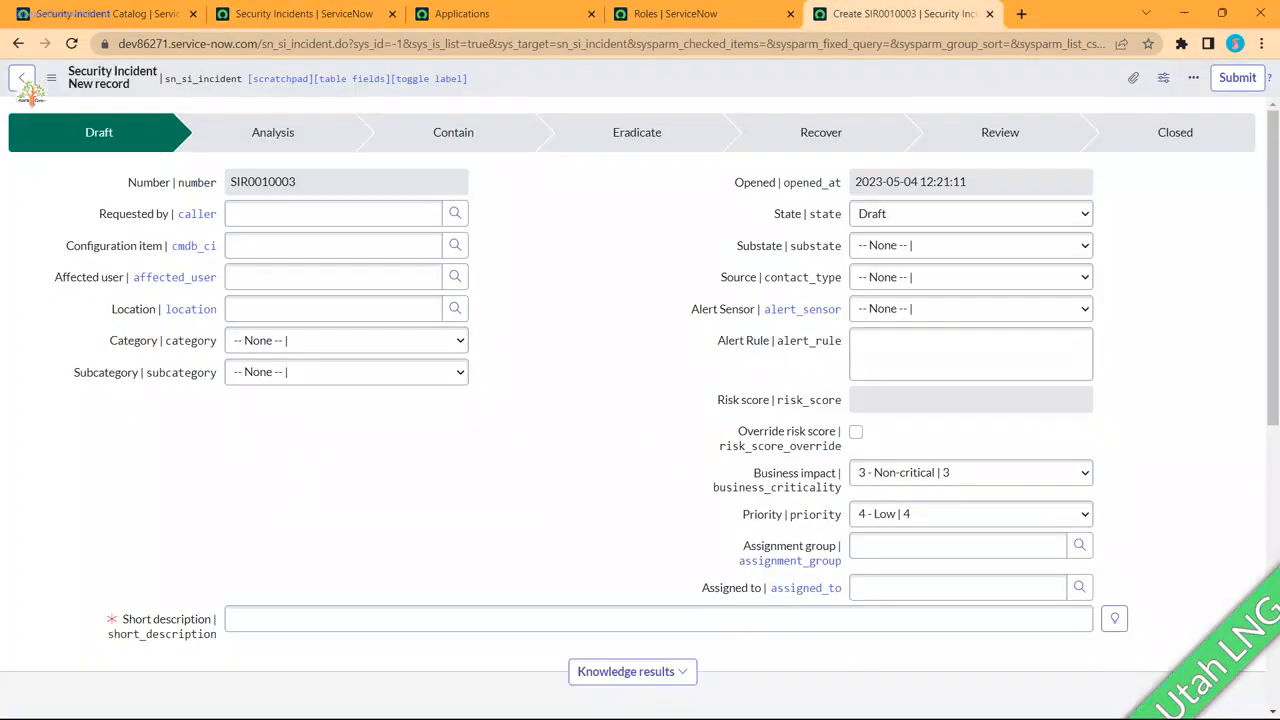
{"action": "left_click", "coordinate": [304, 14]}
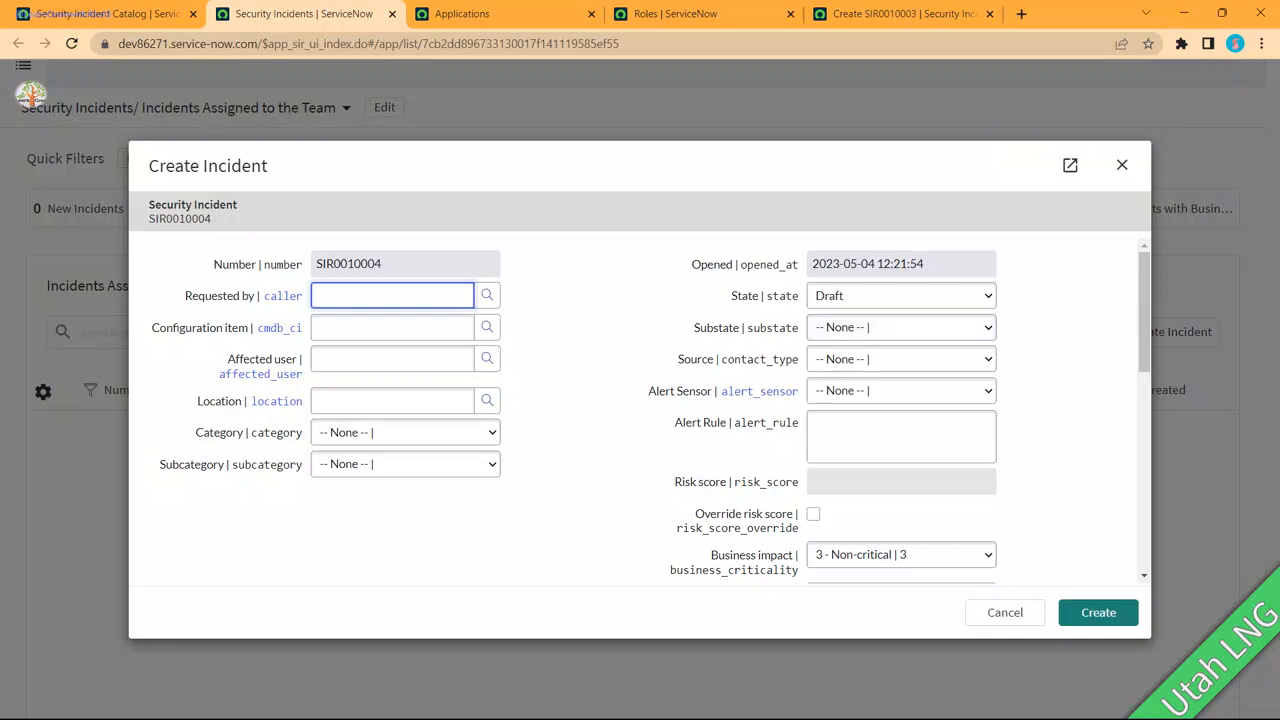
Step: Fill in the requester's name on the new security incident and set its category to Denial of Service
{"action": "type", "text": "Beth An"}
{"action": "left_click", "coordinate": [400, 342]}
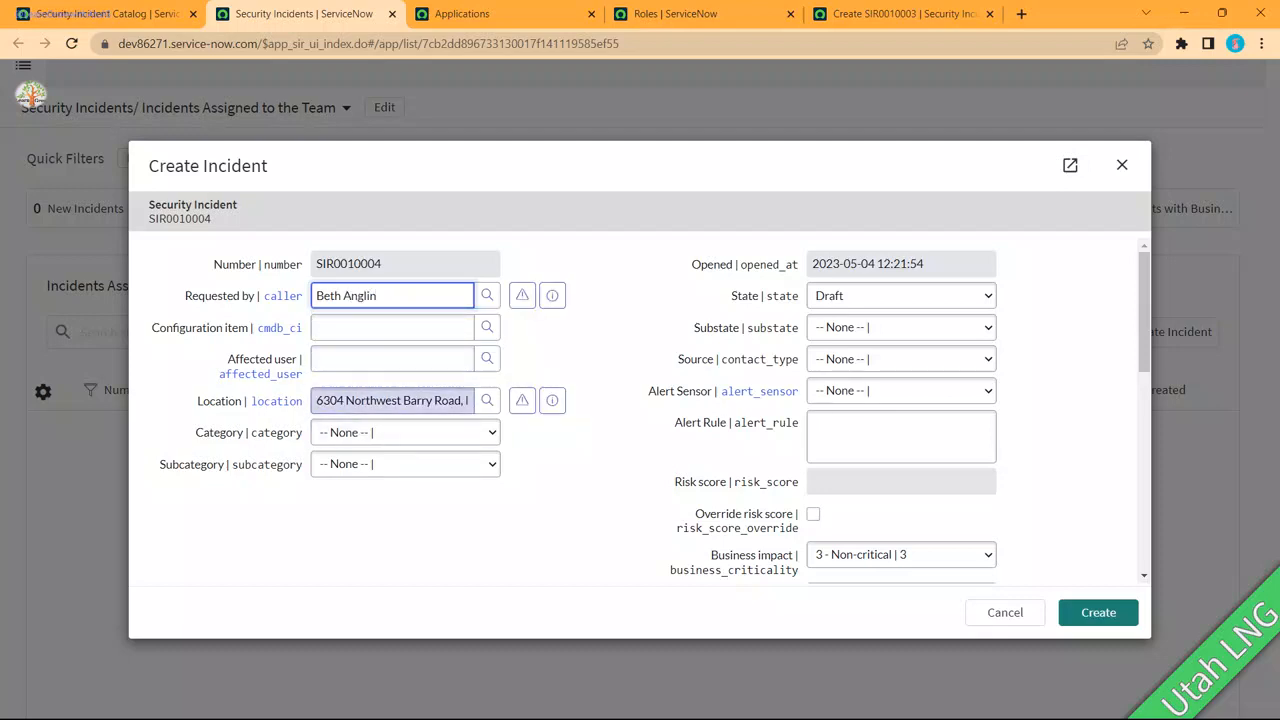
{"action": "left_click", "coordinate": [405, 432]}
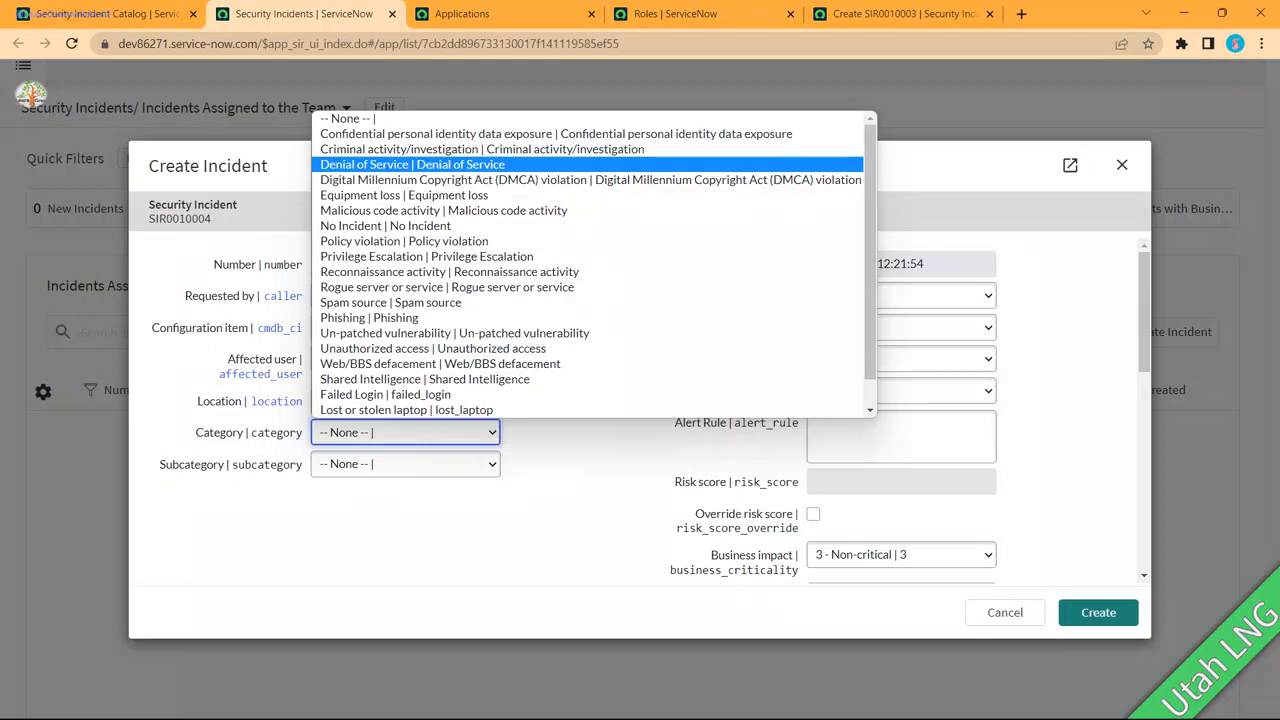
{"action": "left_click", "coordinate": [412, 165]}
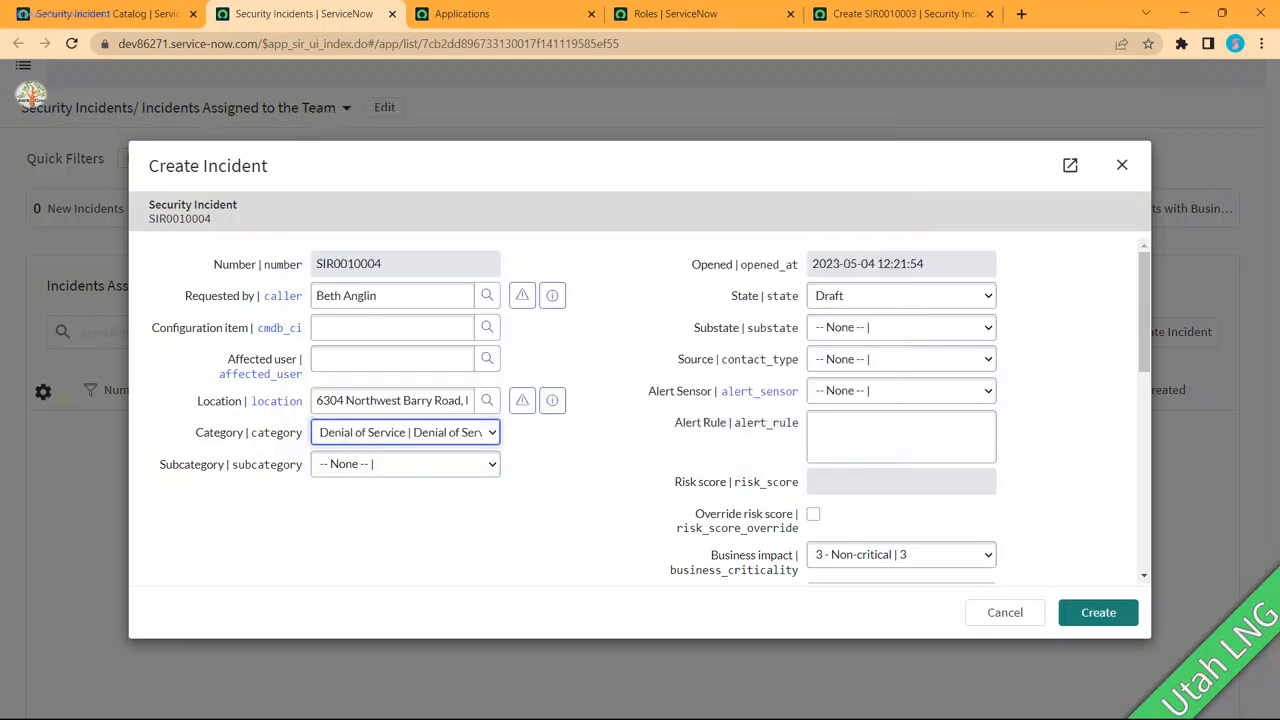
Step: Check the available subcategories and set the configuration item to SAP AppSRV01
{"action": "left_click", "coordinate": [405, 464]}
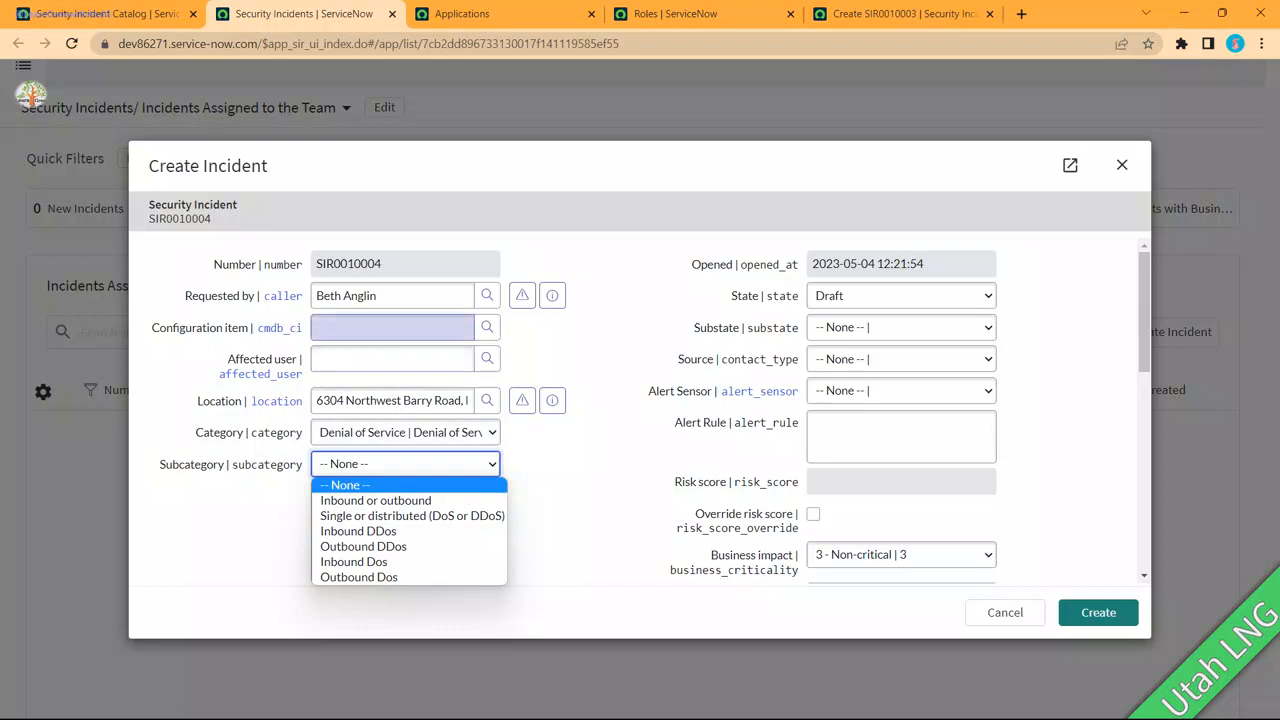
{"action": "left_click", "coordinate": [392, 328]}
{"action": "type", "text": "SAP"}
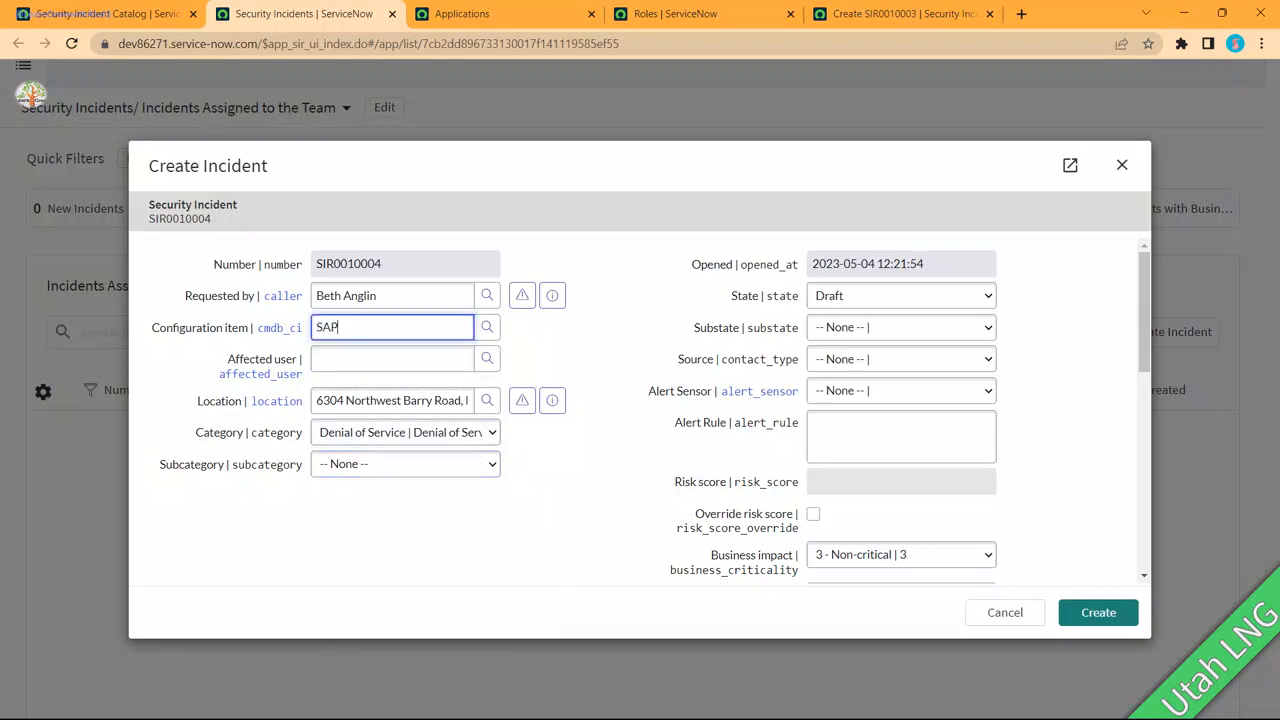
{"action": "key", "text": "Return"}
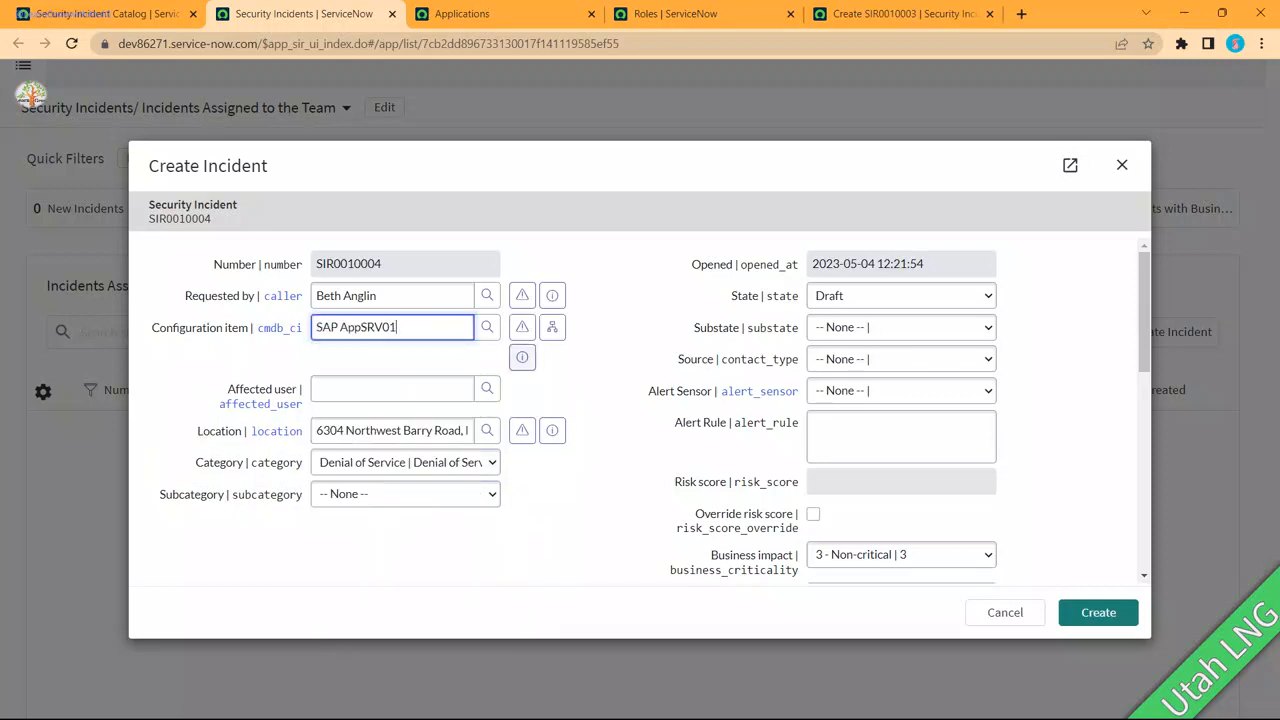
Step: Review the rest of the Create Incident form, including the Incident Details, Related Records and MITRE ATT&CK Card sections
{"action": "scroll", "coordinate": [640, 400], "scroll_direction": "down", "scroll_amount": 2}
{"action": "scroll", "coordinate": [640, 400], "scroll_direction": "down", "scroll_amount": 3}
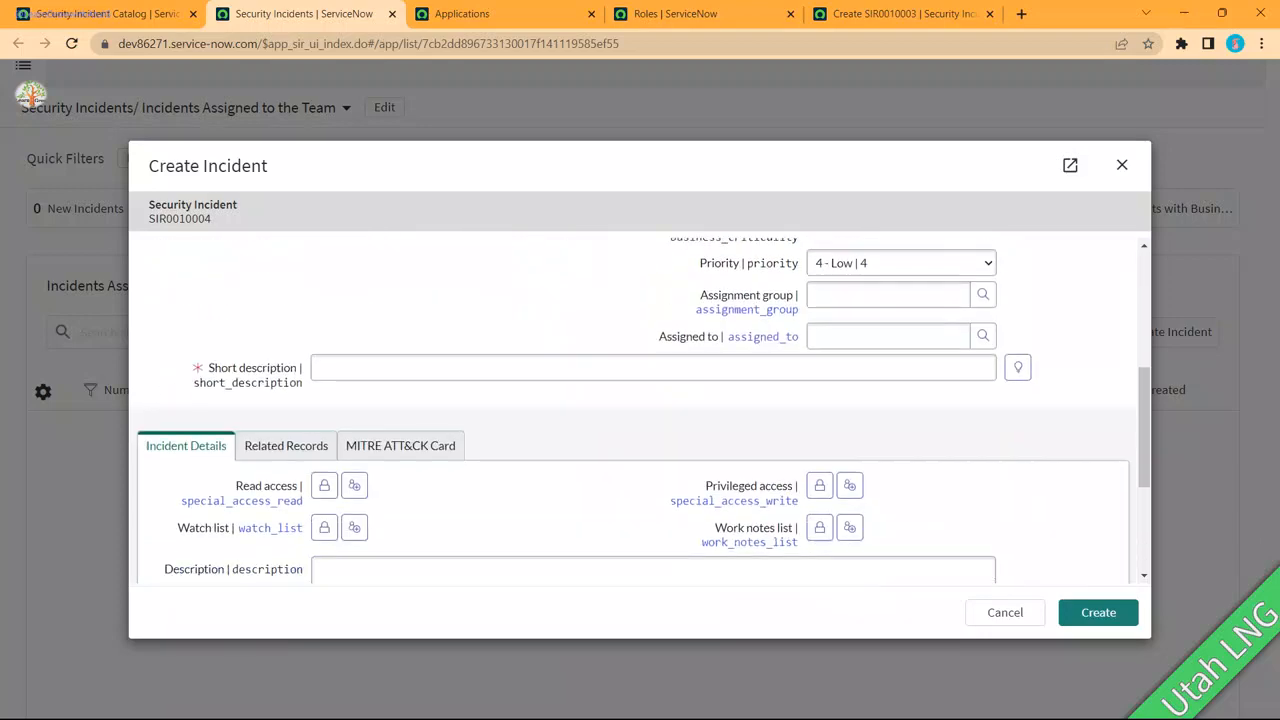
{"action": "scroll", "coordinate": [640, 400], "scroll_direction": "up", "scroll_amount": 3}
{"action": "scroll", "coordinate": [640, 400], "scroll_direction": "down", "scroll_amount": 3}
{"action": "scroll", "coordinate": [640, 400], "scroll_direction": "down", "scroll_amount": 3}
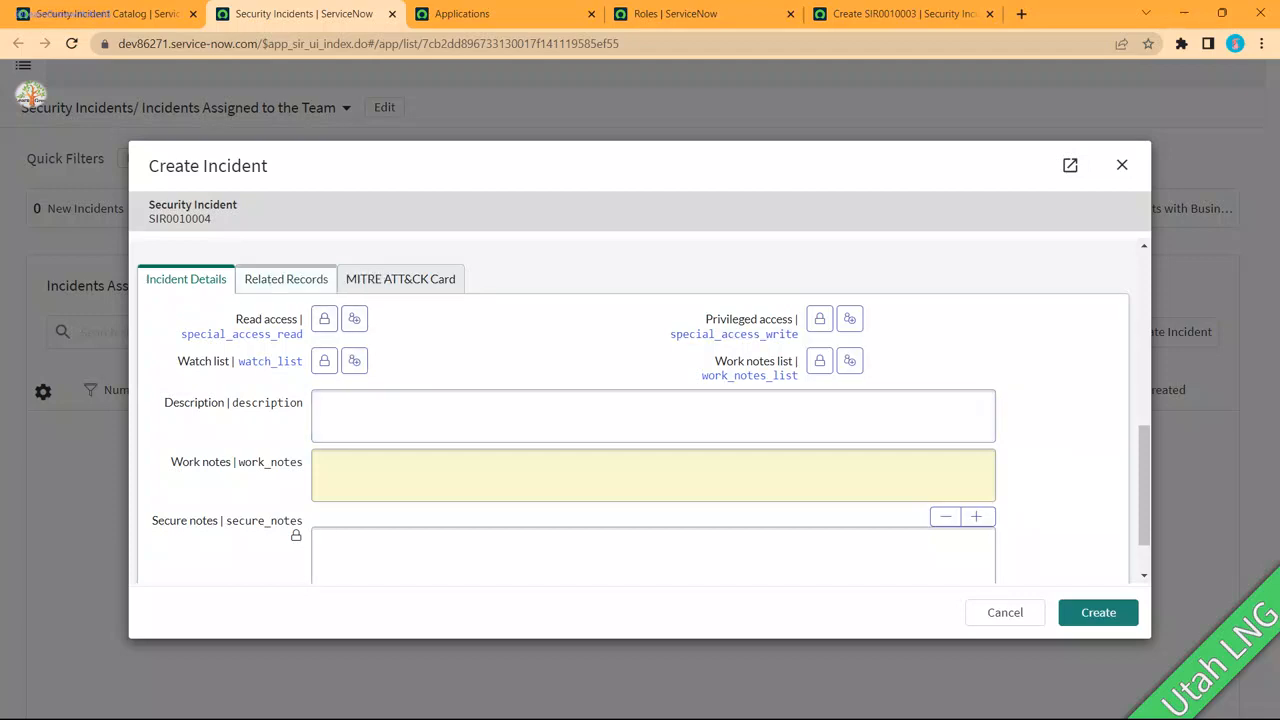
{"action": "left_click", "coordinate": [286, 279]}
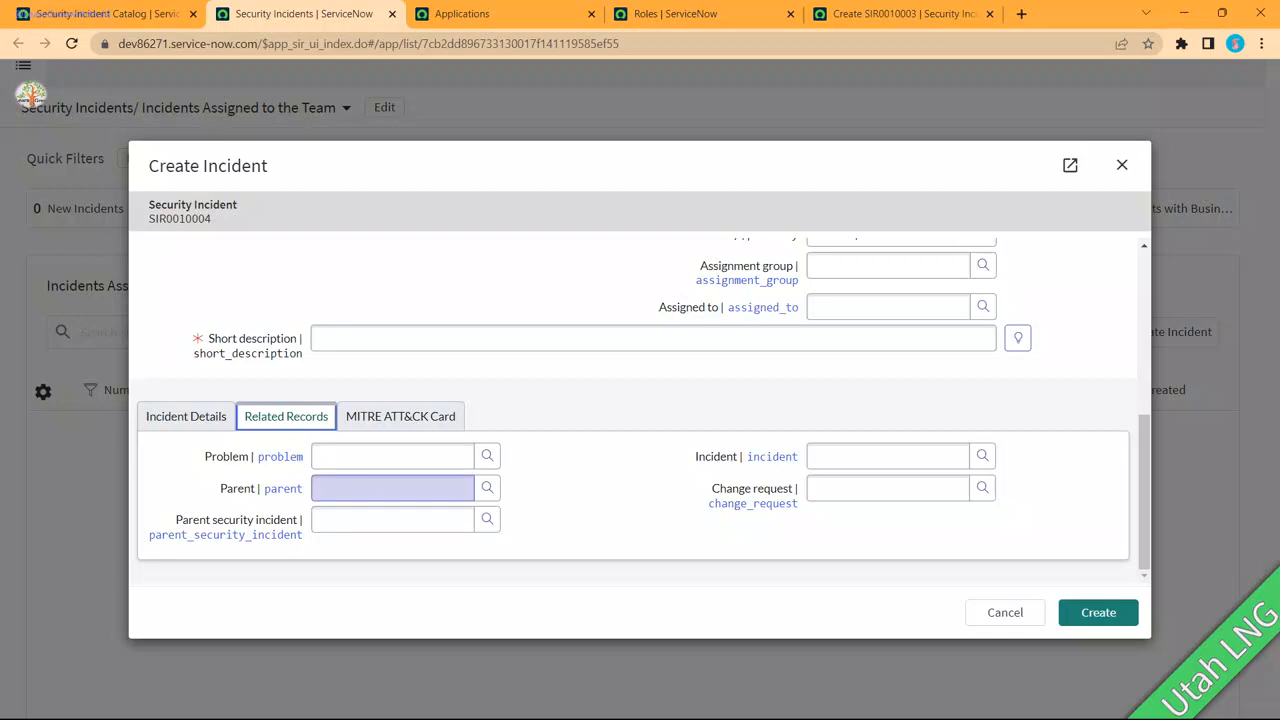
{"action": "left_click", "coordinate": [400, 416]}
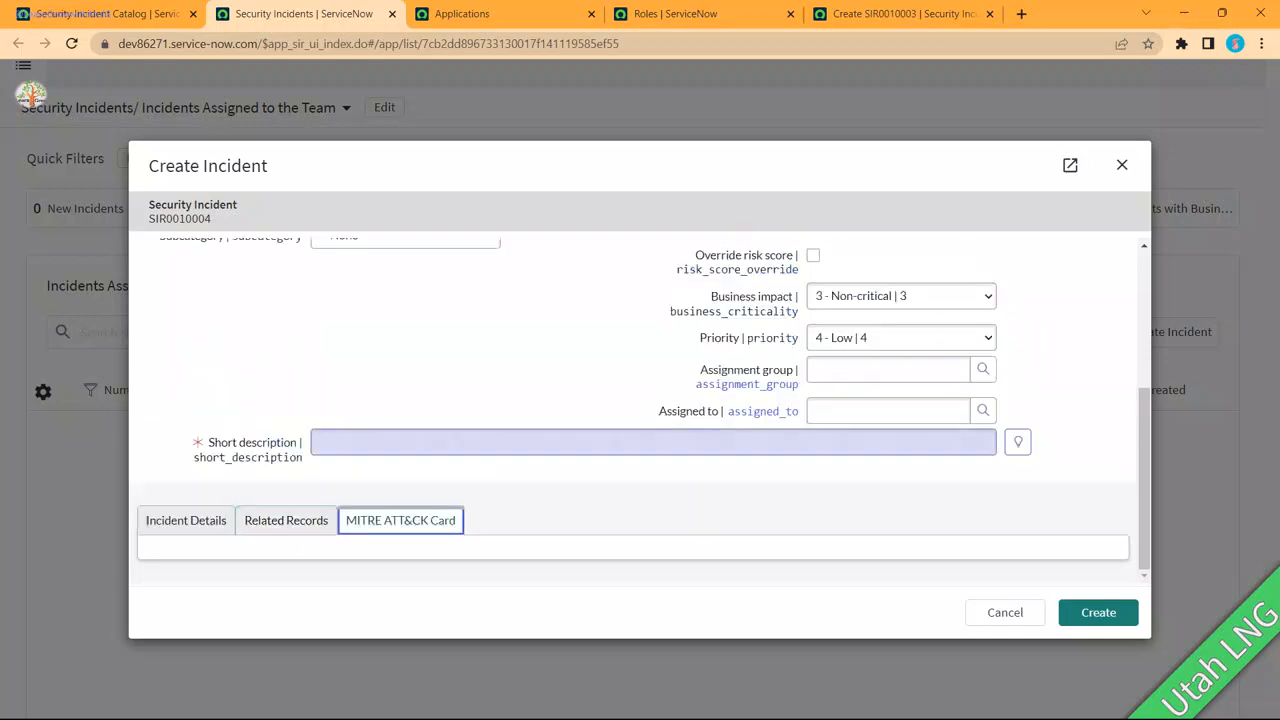
Step: Enter "Hello from LNG" as the security incident's short description
{"action": "left_click", "coordinate": [653, 442]}
{"action": "type", "text": "Hello fr"}
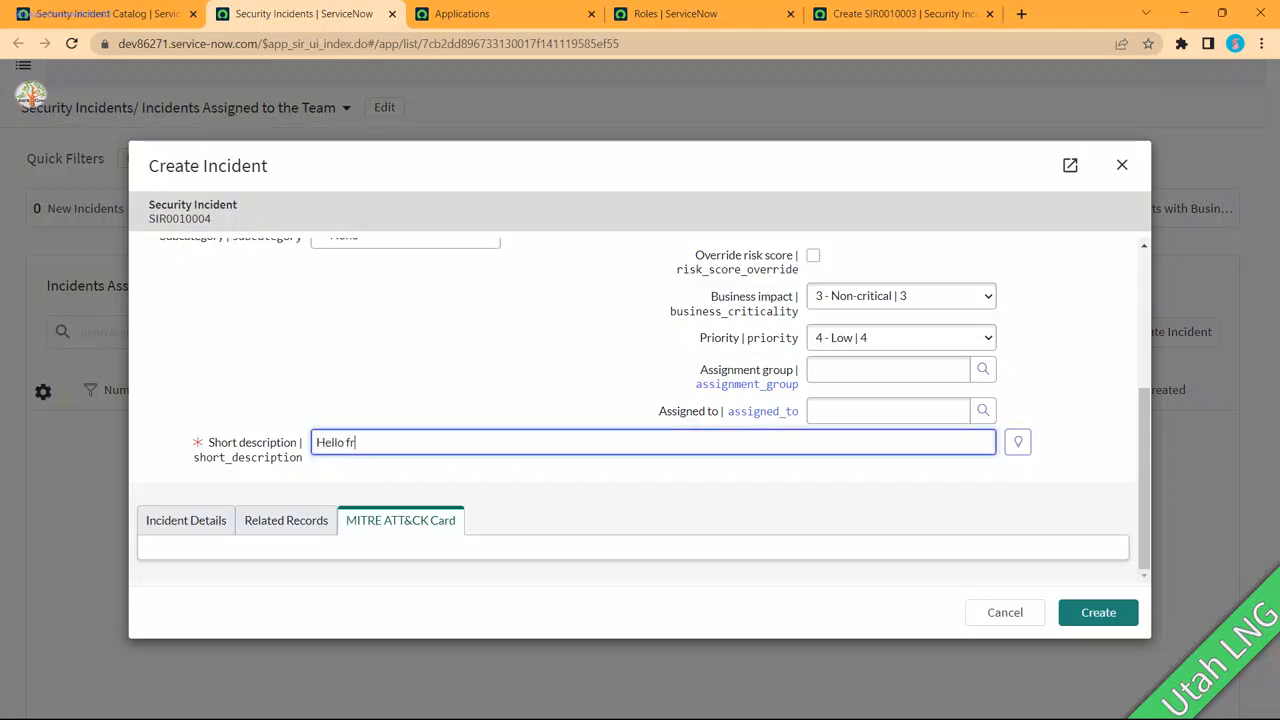
{"action": "type", "text": "om LNG"}
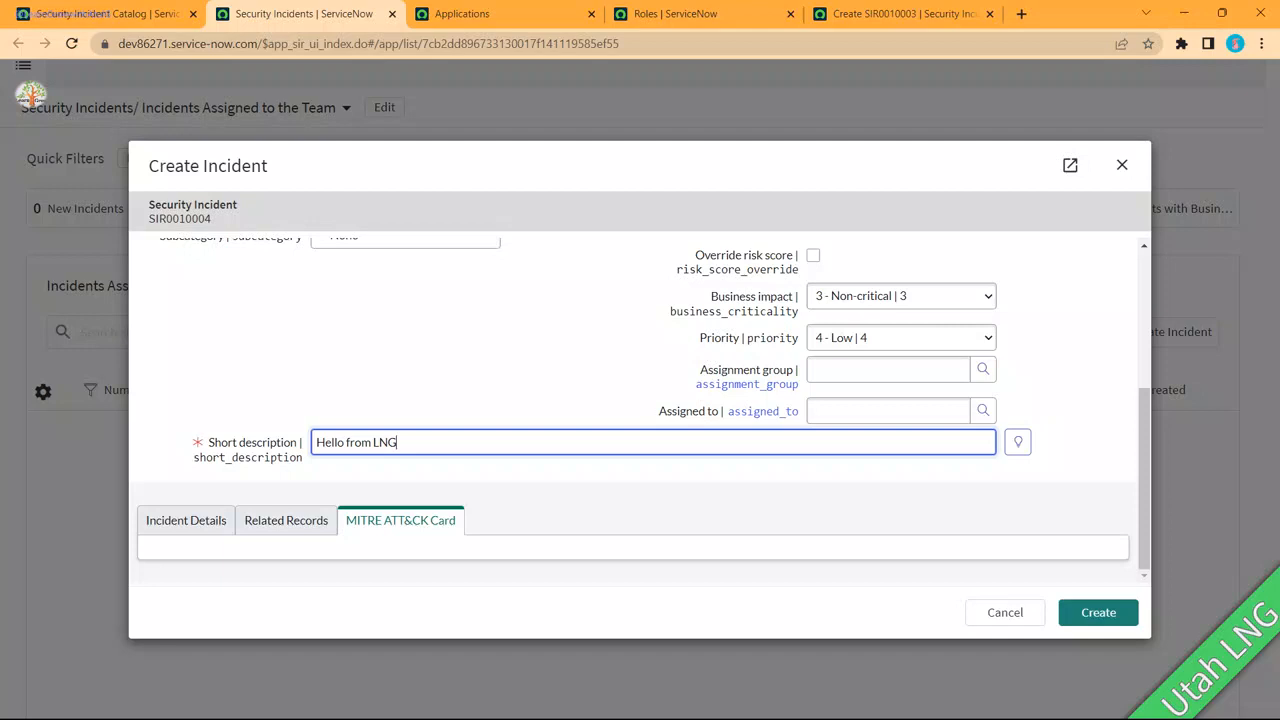
Step: Look through the State choices of the new security incident and keep Draft
{"action": "scroll", "coordinate": [640, 400], "scroll_direction": "up", "scroll_amount": 2}
{"action": "scroll", "coordinate": [900, 420], "scroll_direction": "down", "scroll_amount": 1}
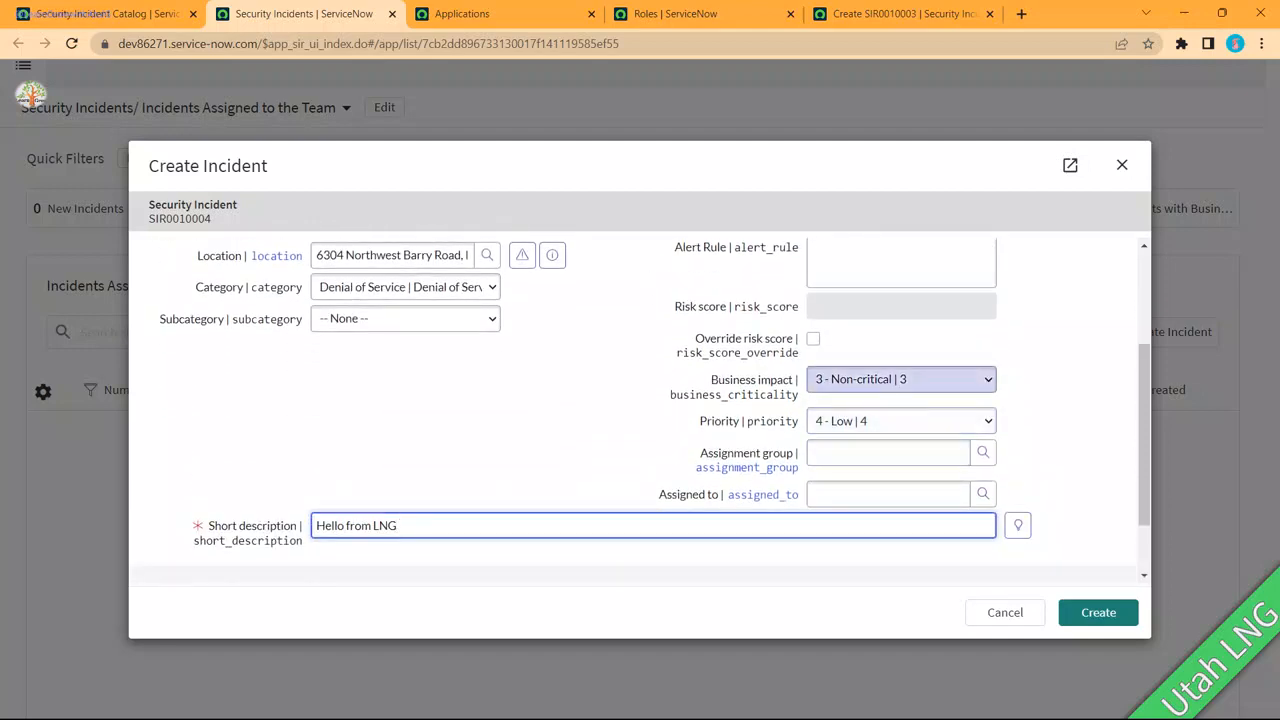
{"action": "scroll", "coordinate": [640, 410], "scroll_direction": "up", "scroll_amount": 3}
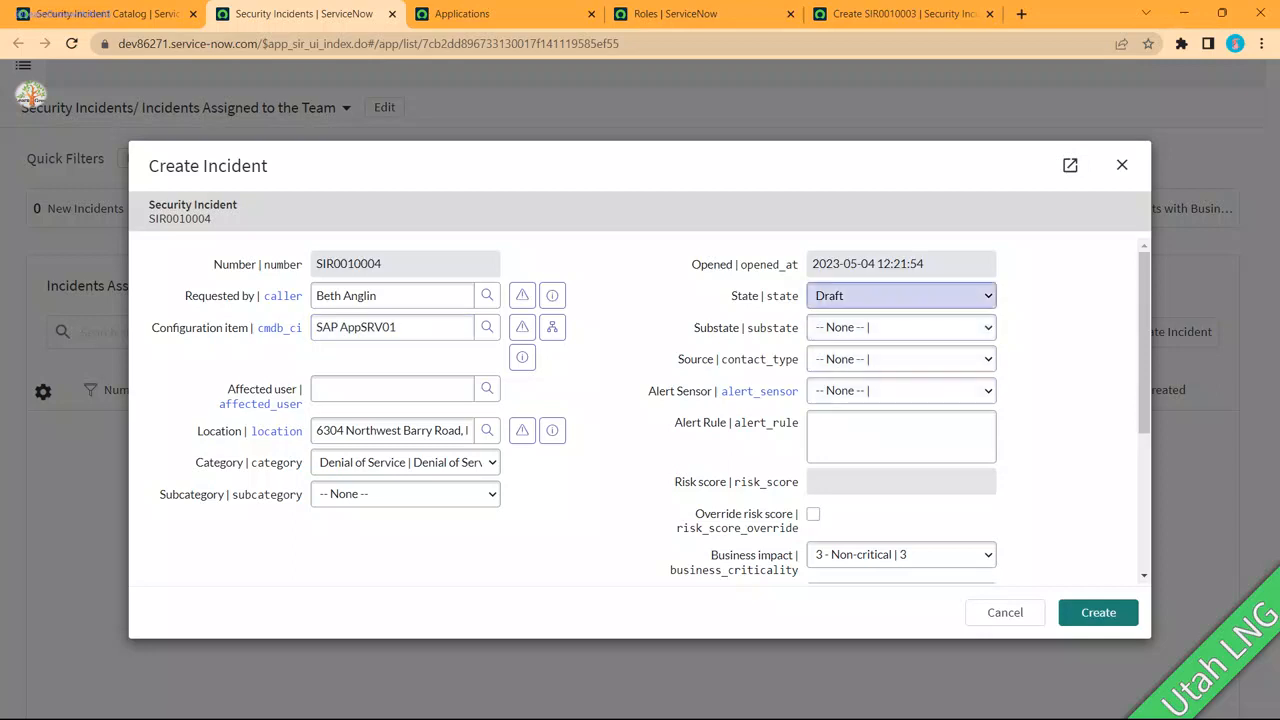
{"action": "left_click", "coordinate": [900, 295]}
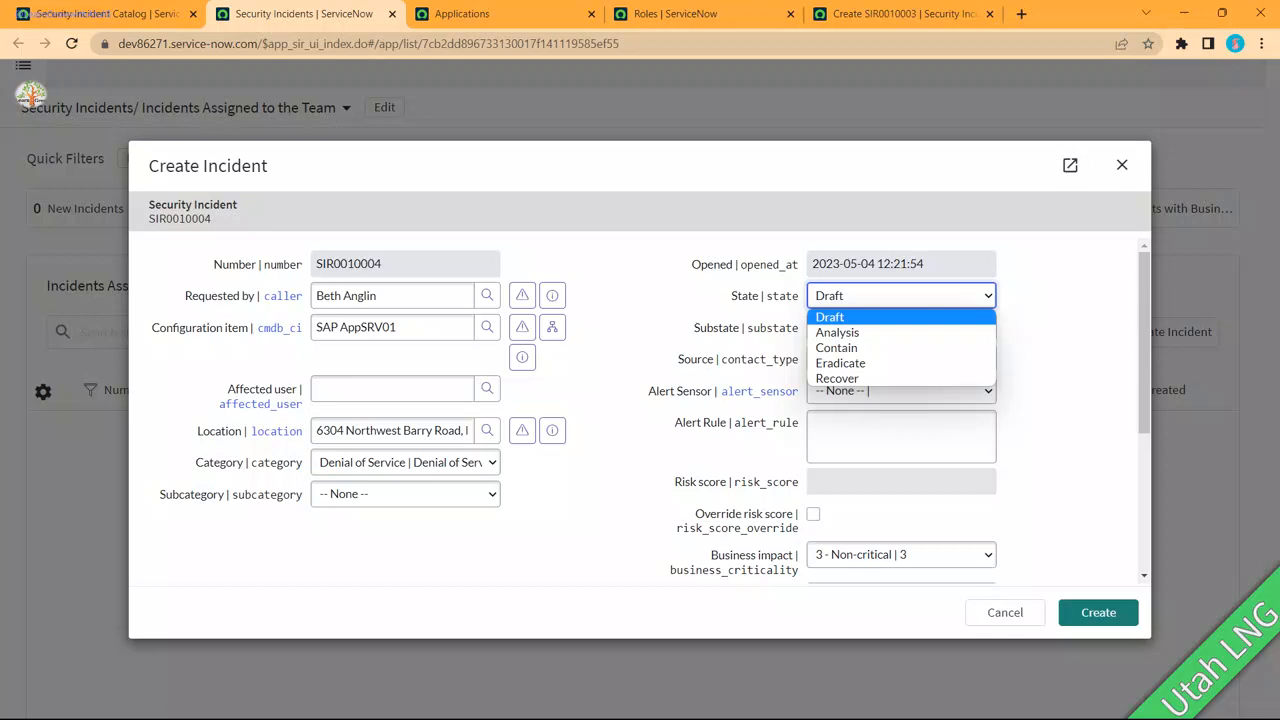
{"action": "key", "text": "Down"}
{"action": "key", "text": "Down"}
{"action": "key", "text": "Down"}
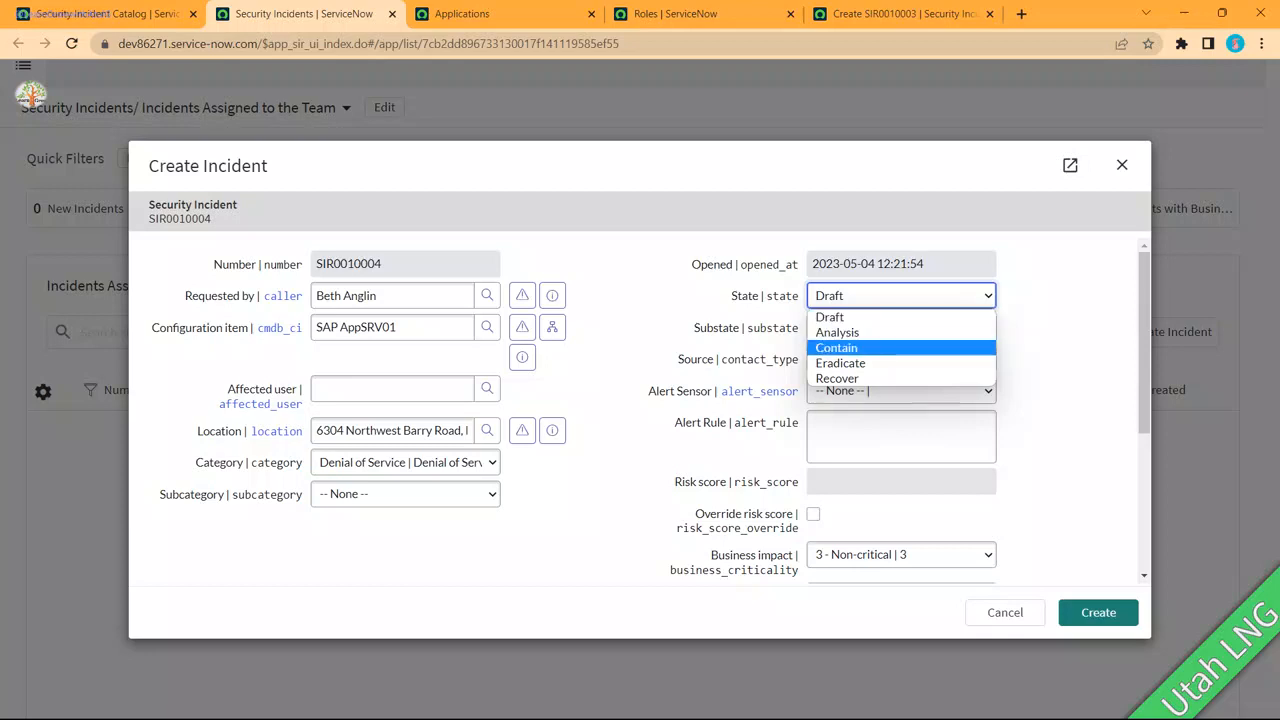
{"action": "key", "text": "Down"}
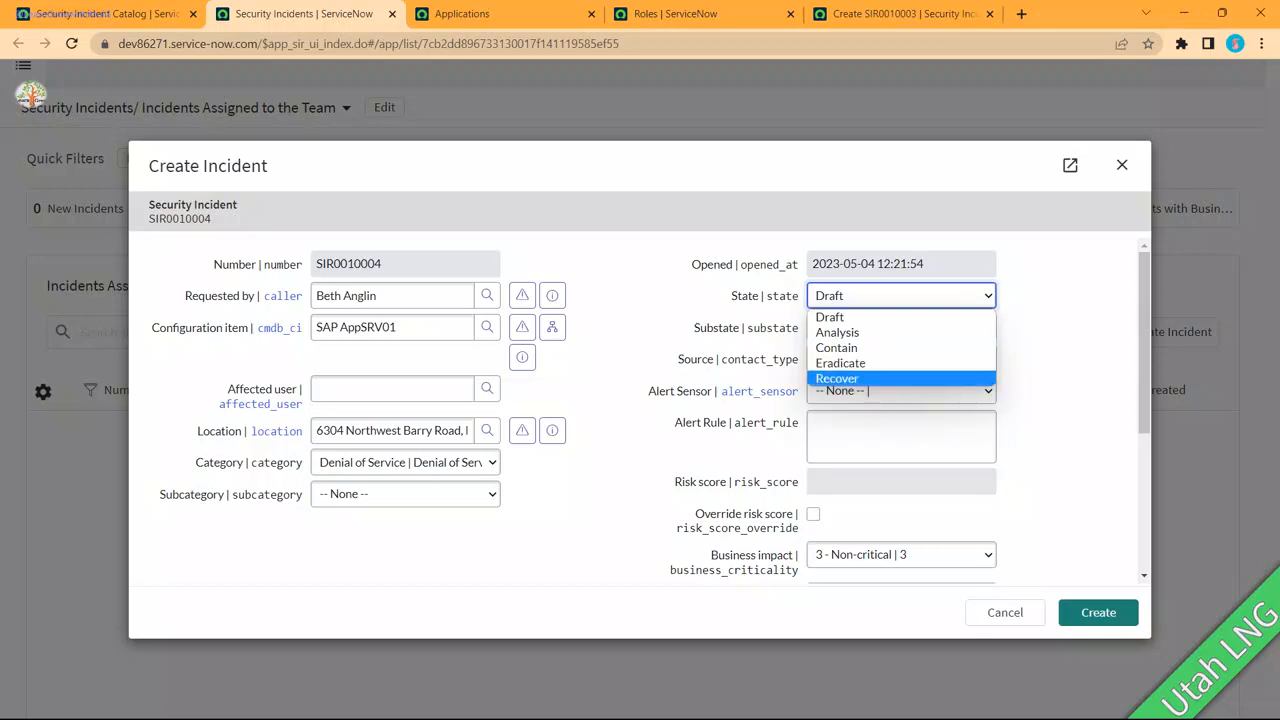
{"action": "key", "text": "Up"}
{"action": "key", "text": "Home"}
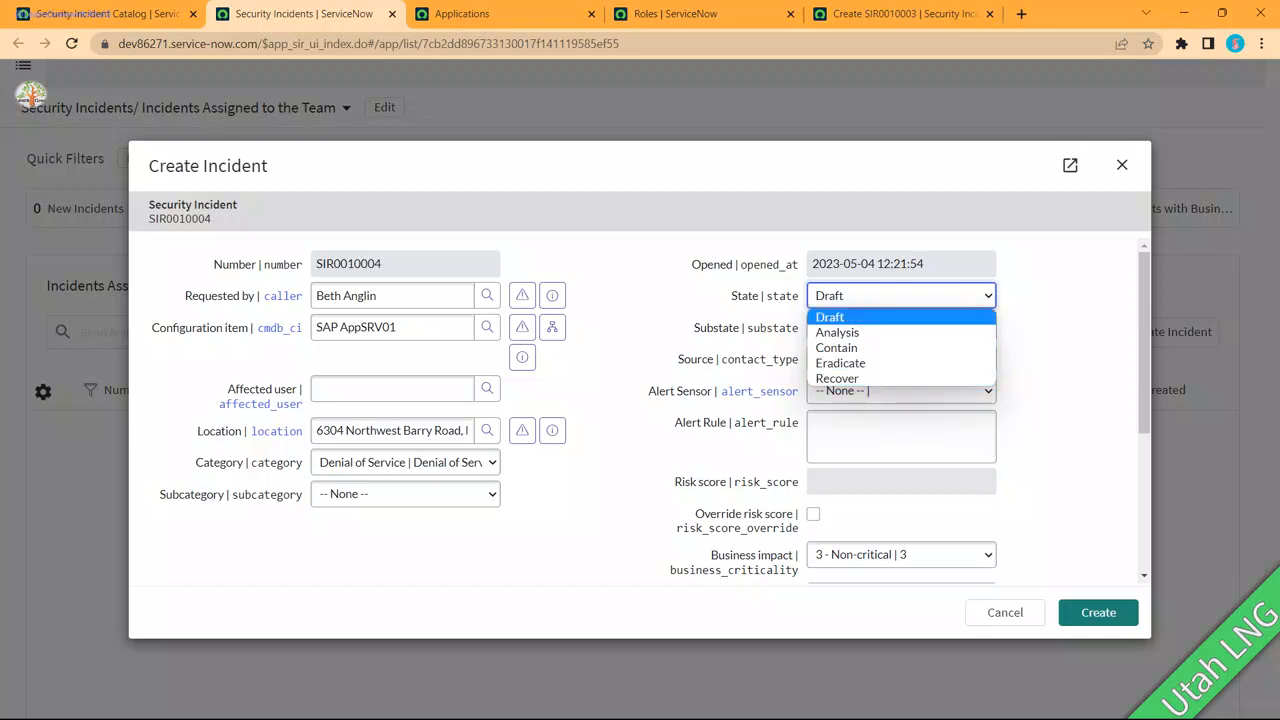
{"action": "key", "text": "Return"}
Step: Look through the Substate choices and leave the field at None
{"action": "key", "text": "Tab"}
{"action": "key", "text": "alt+Down"}
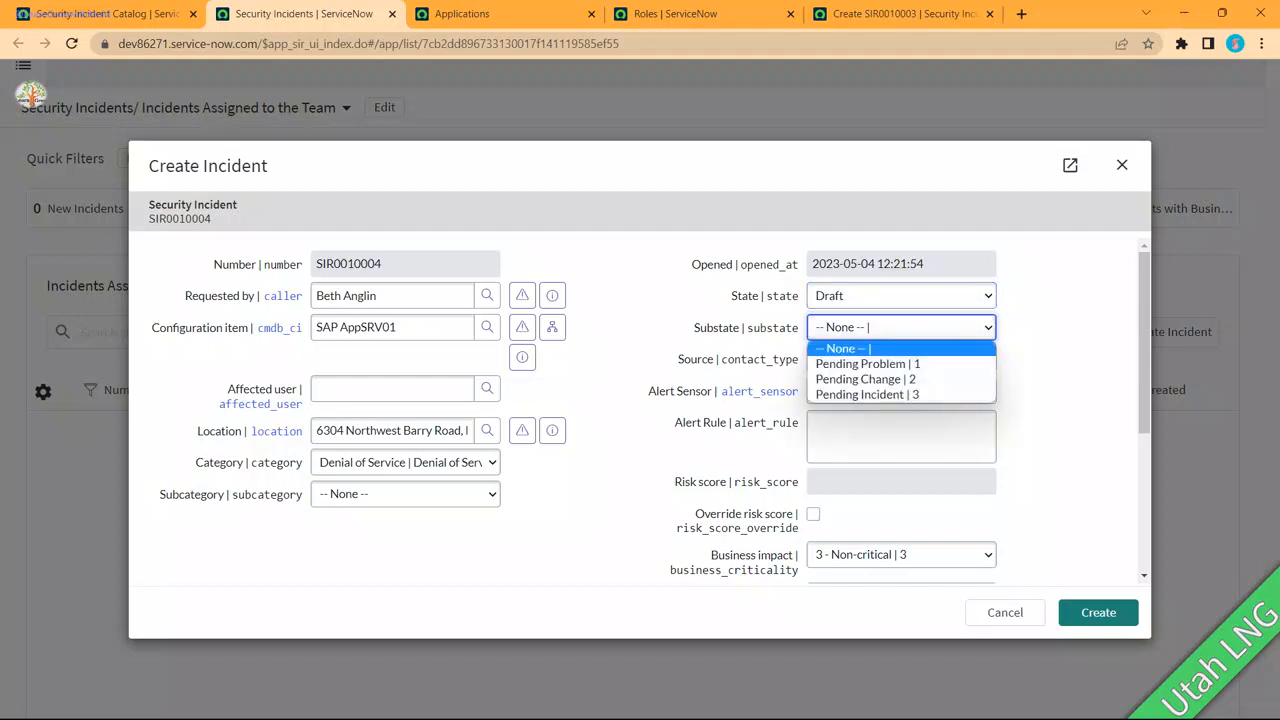
{"action": "key", "text": "Down"}
{"action": "key", "text": "Down"}
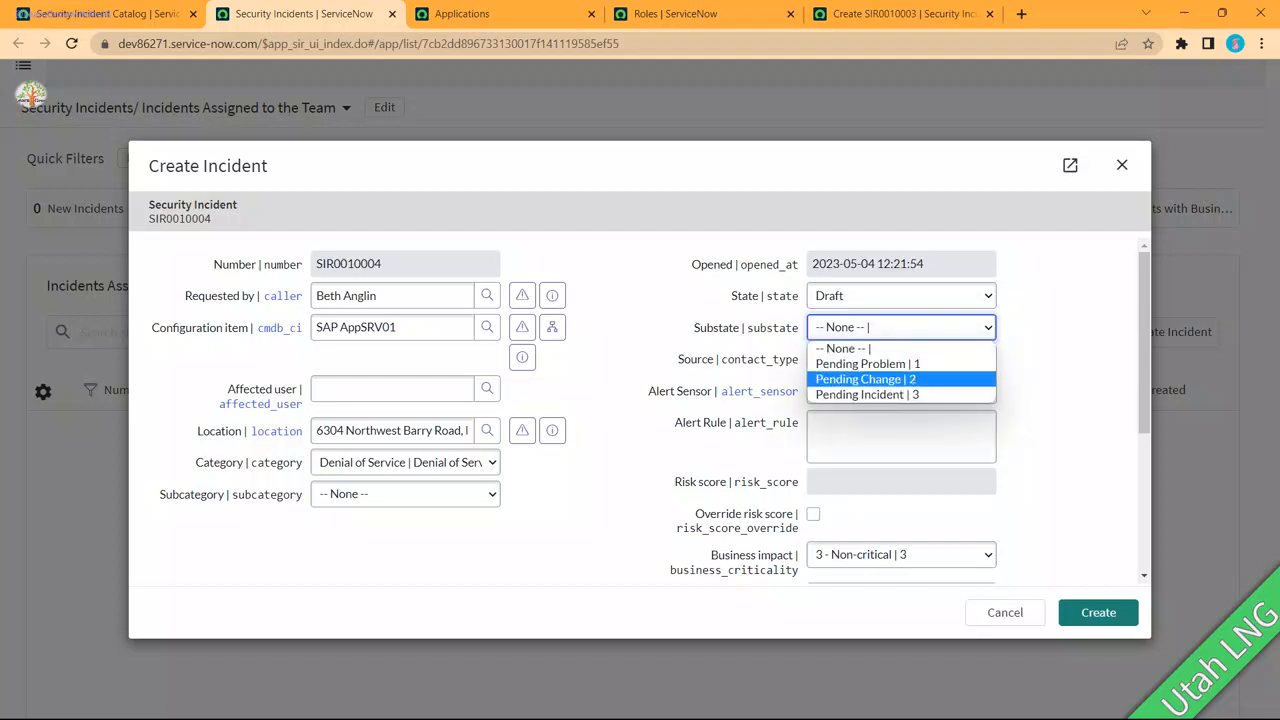
{"action": "left_click", "coordinate": [901, 296]}
{"action": "left_click", "coordinate": [901, 328]}
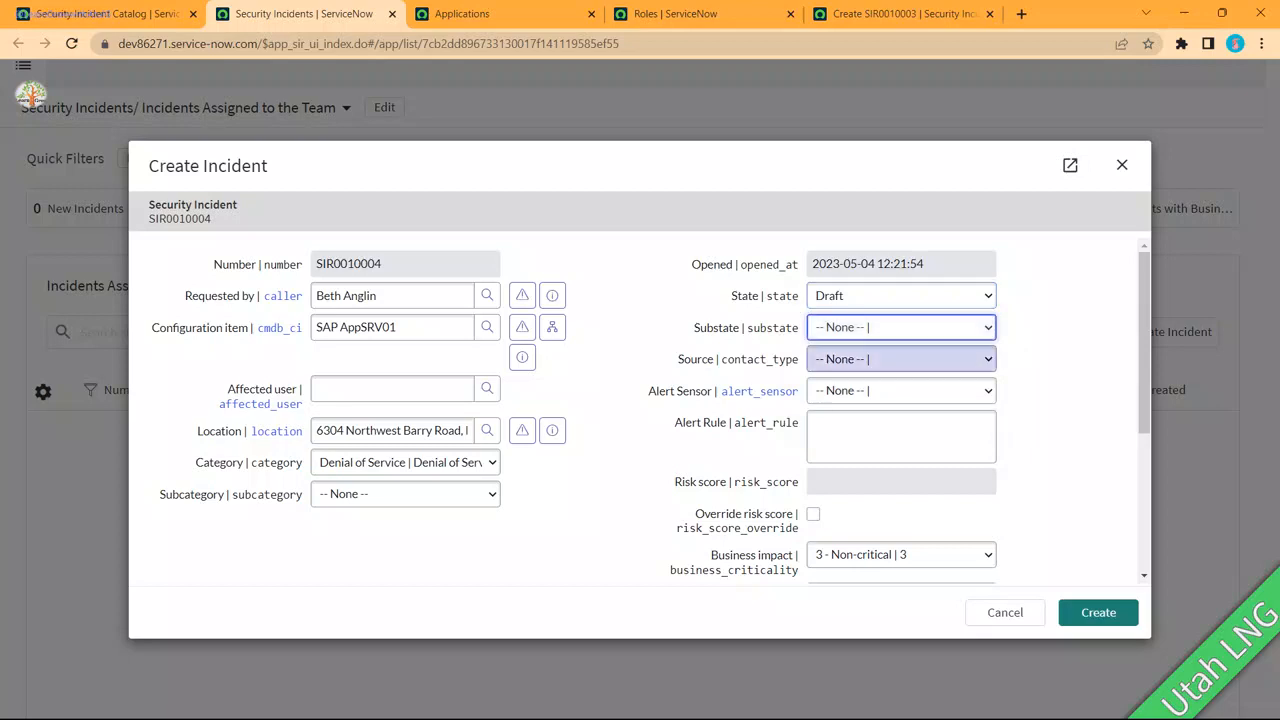
Step: Look through the Source and Alert Sensor choices, leaving both fields at None
{"action": "left_click", "coordinate": [901, 359]}
{"action": "key", "text": "Down"}
{"action": "key", "text": "Down"}
{"action": "key", "text": "Down"}
{"action": "key", "text": "Down"}
{"action": "key", "text": "Down"}
{"action": "key", "text": "Down"}
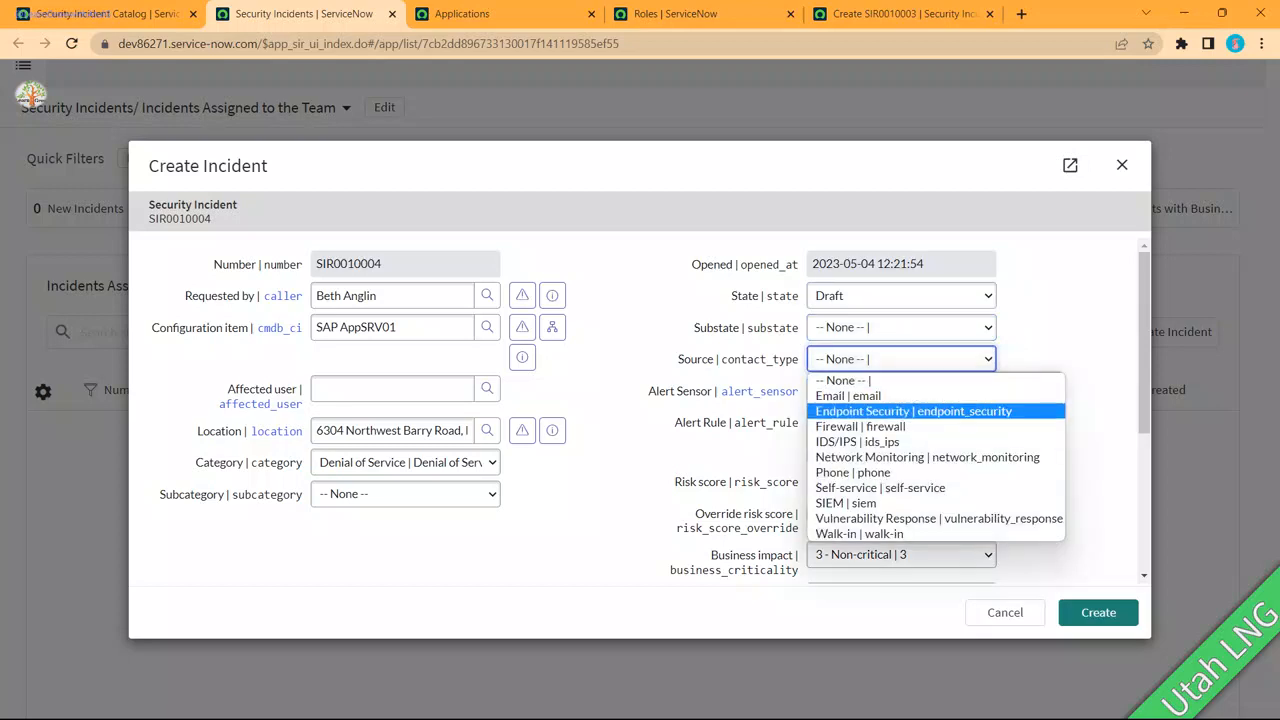
{"action": "key", "text": "Escape"}
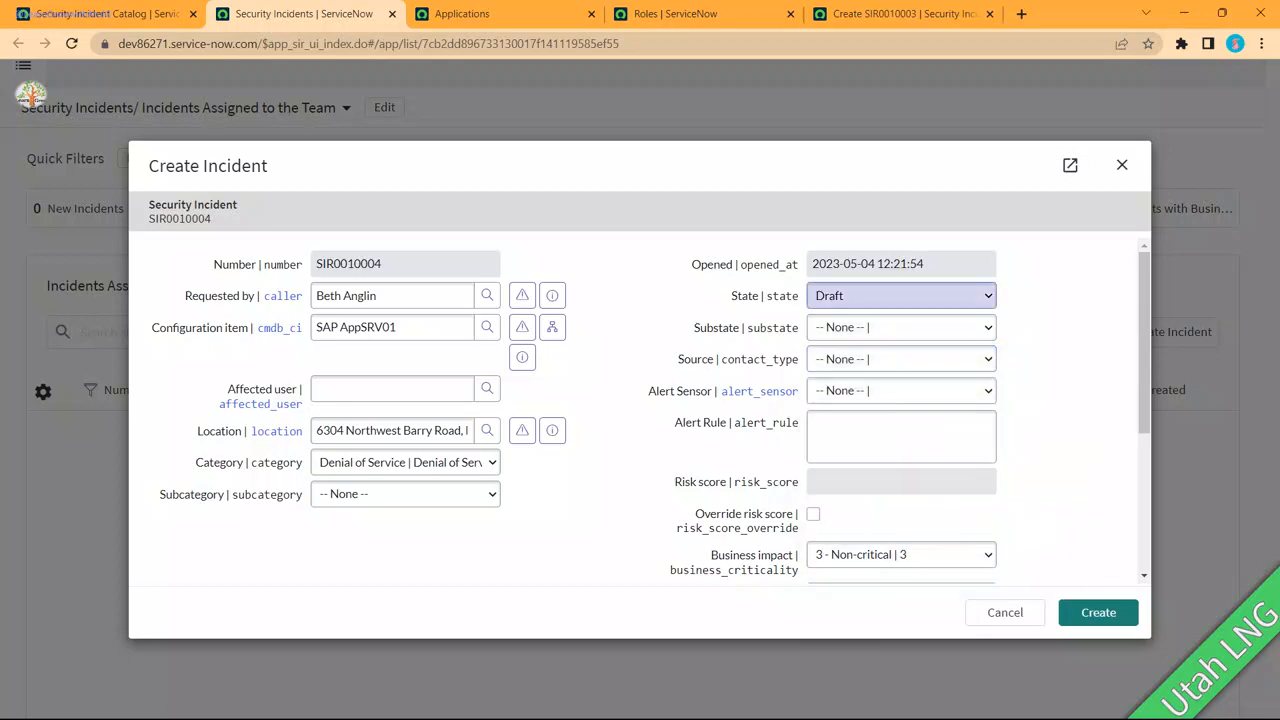
{"action": "scroll", "coordinate": [900, 300], "scroll_direction": "down", "scroll_amount": 1}
{"action": "left_click", "coordinate": [901, 307]}
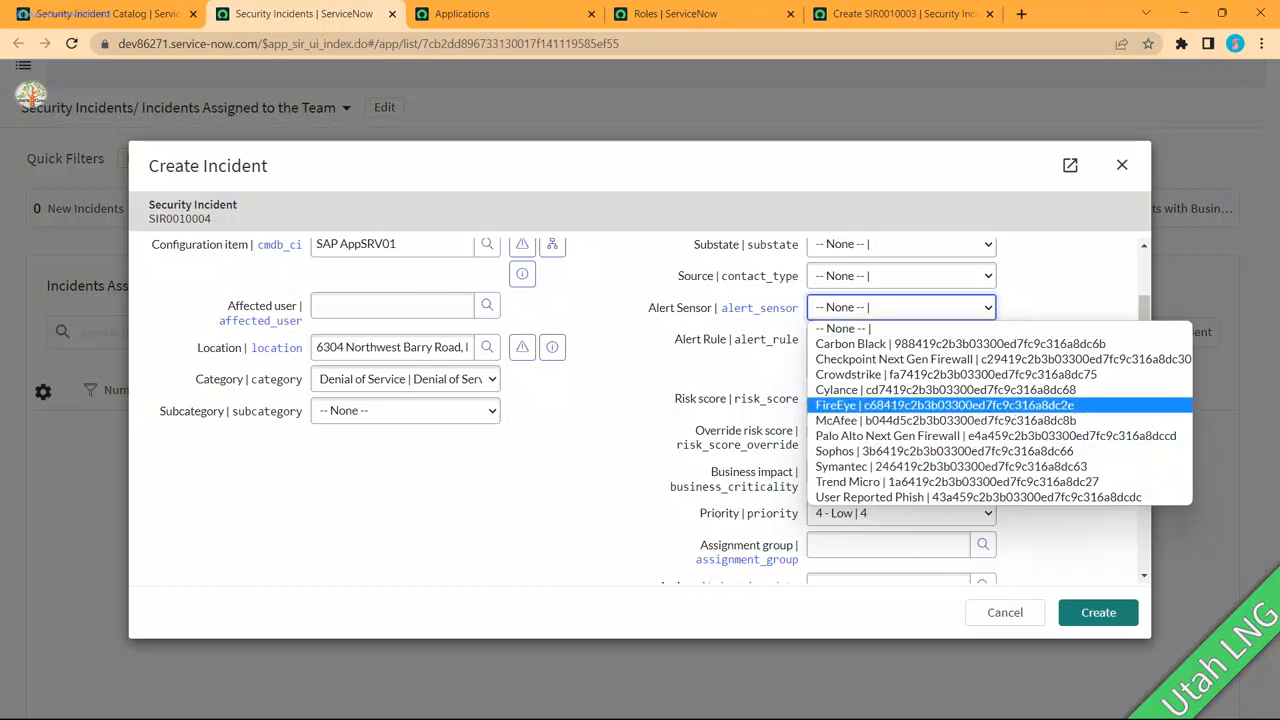
{"action": "key", "text": "Escape"}
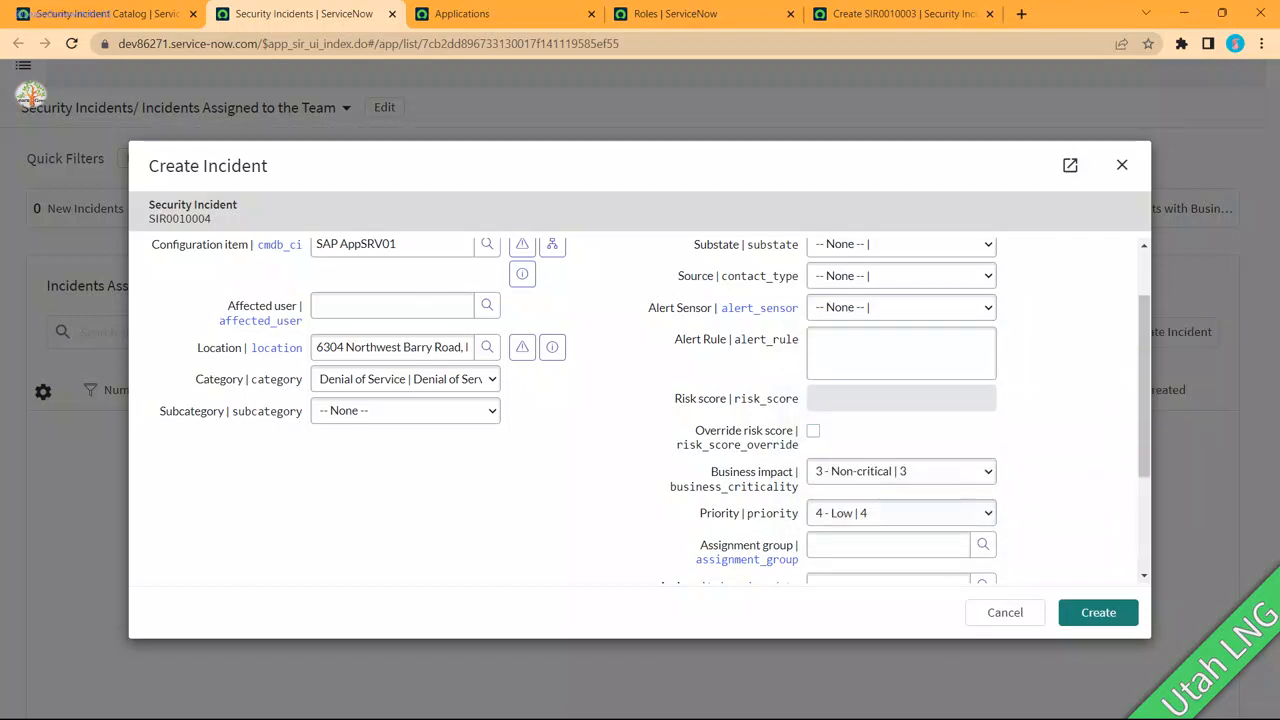
Step: Create the security incident from the completed form, glancing at the classic new record form in its separate browser tab
{"action": "left_click", "coordinate": [1098, 612]}
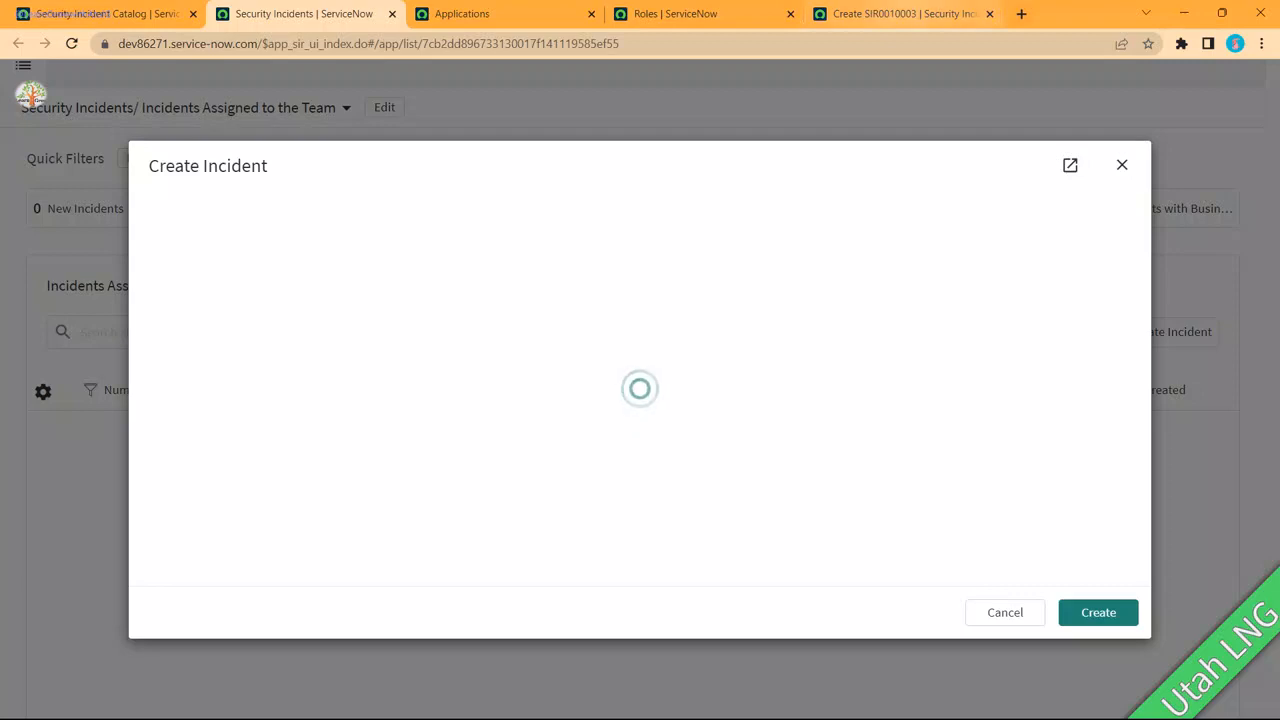
{"action": "left_click", "coordinate": [904, 14]}
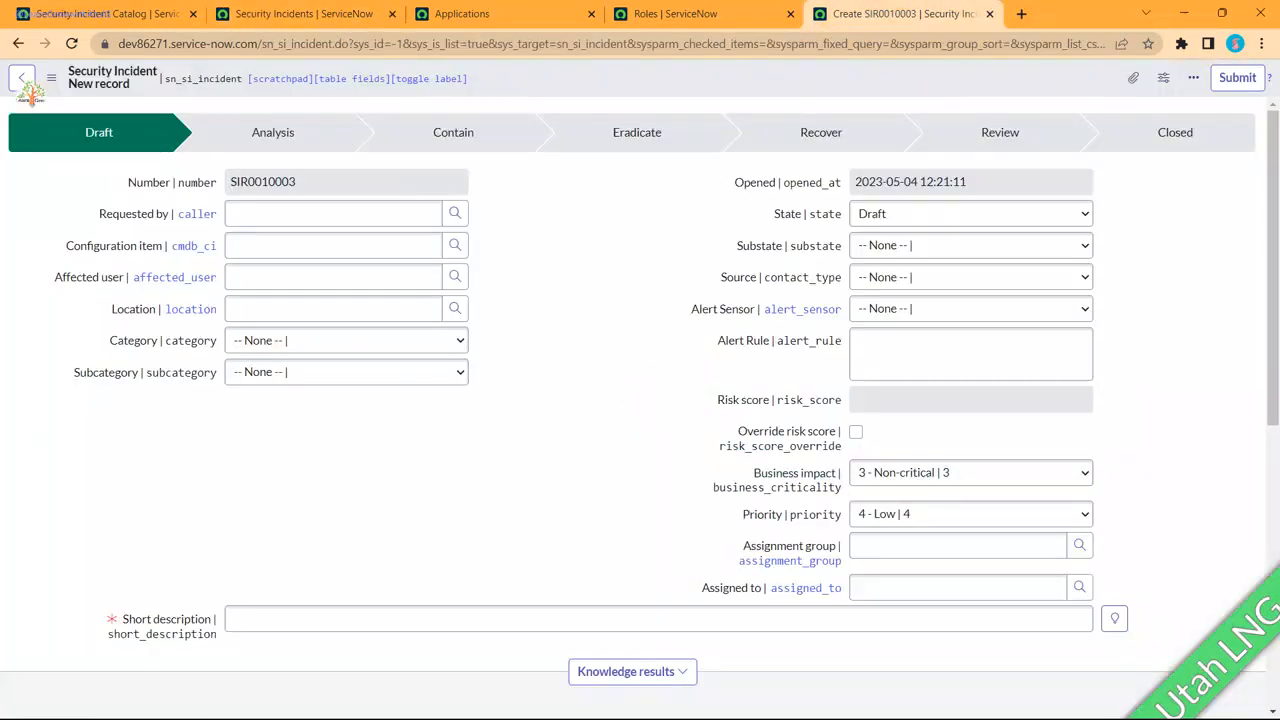
{"action": "left_click", "coordinate": [304, 14]}
{"action": "left_click", "coordinate": [1097, 602]}
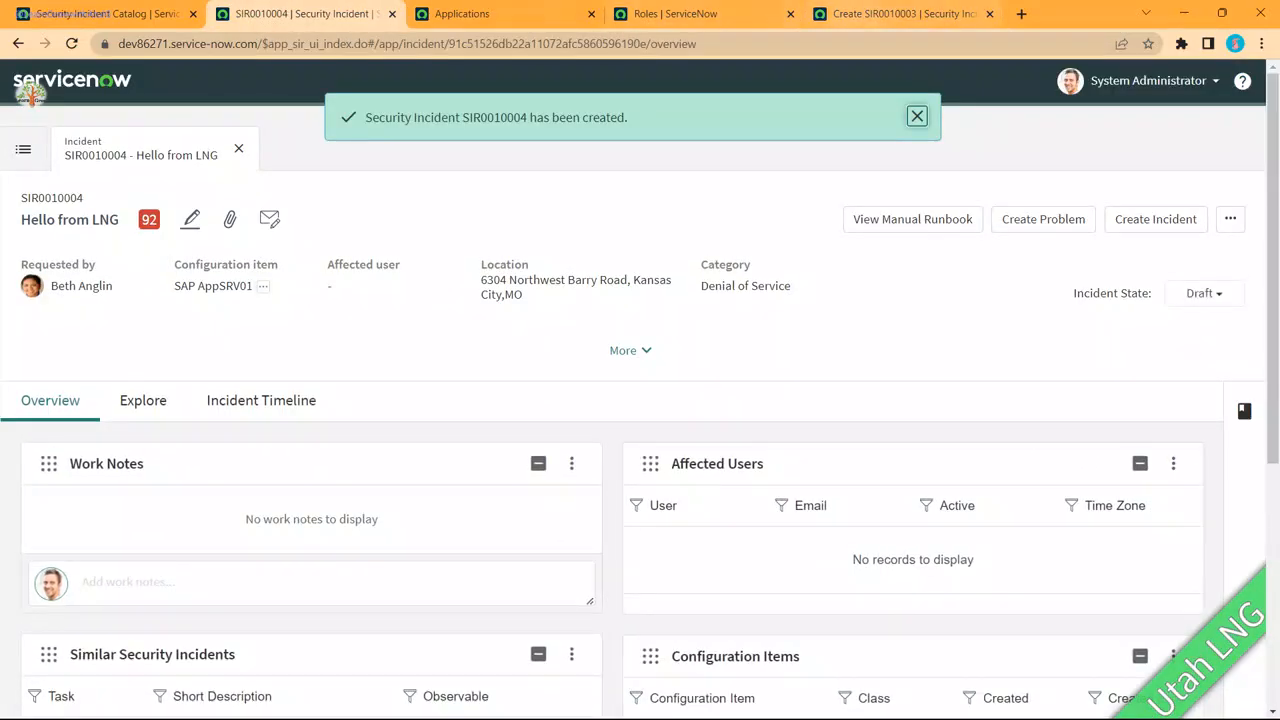
Step: Compare the created incident's page with the classic new security incident form, and highlight the score beside the incident's title
{"action": "left_click", "coordinate": [880, 14]}
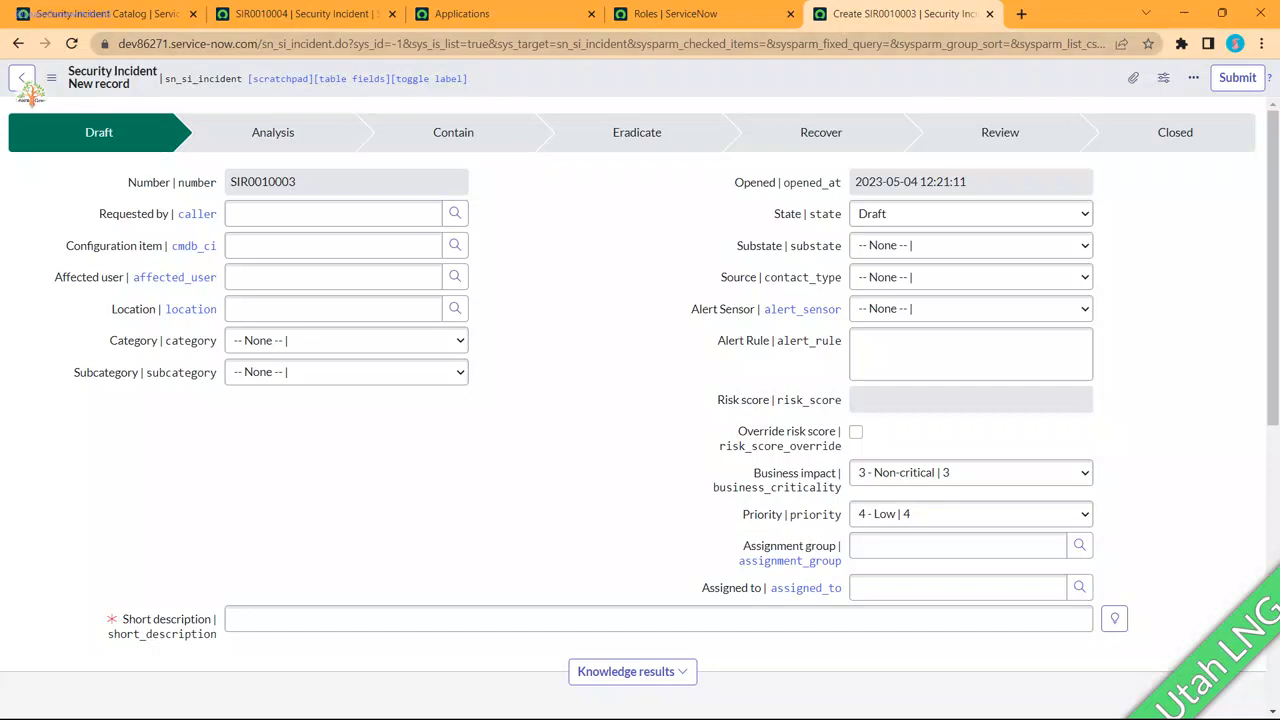
{"action": "left_click", "coordinate": [330, 14]}
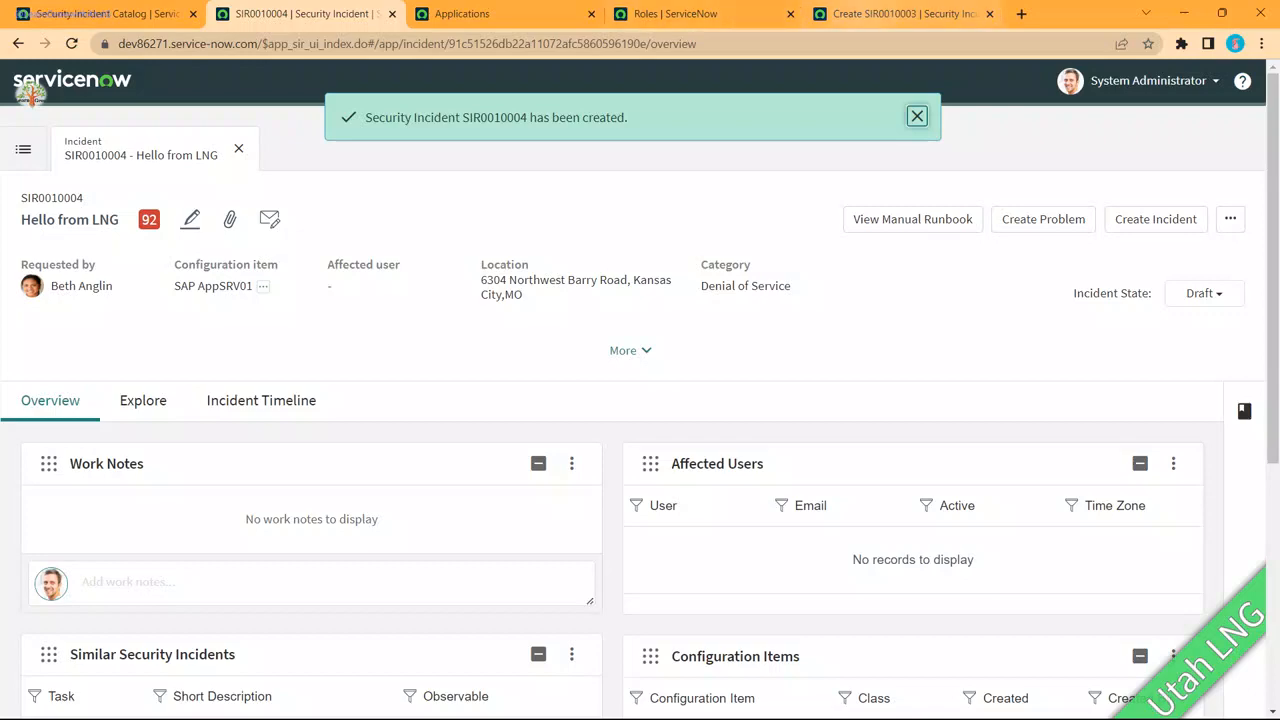
{"action": "left_click", "coordinate": [880, 14]}
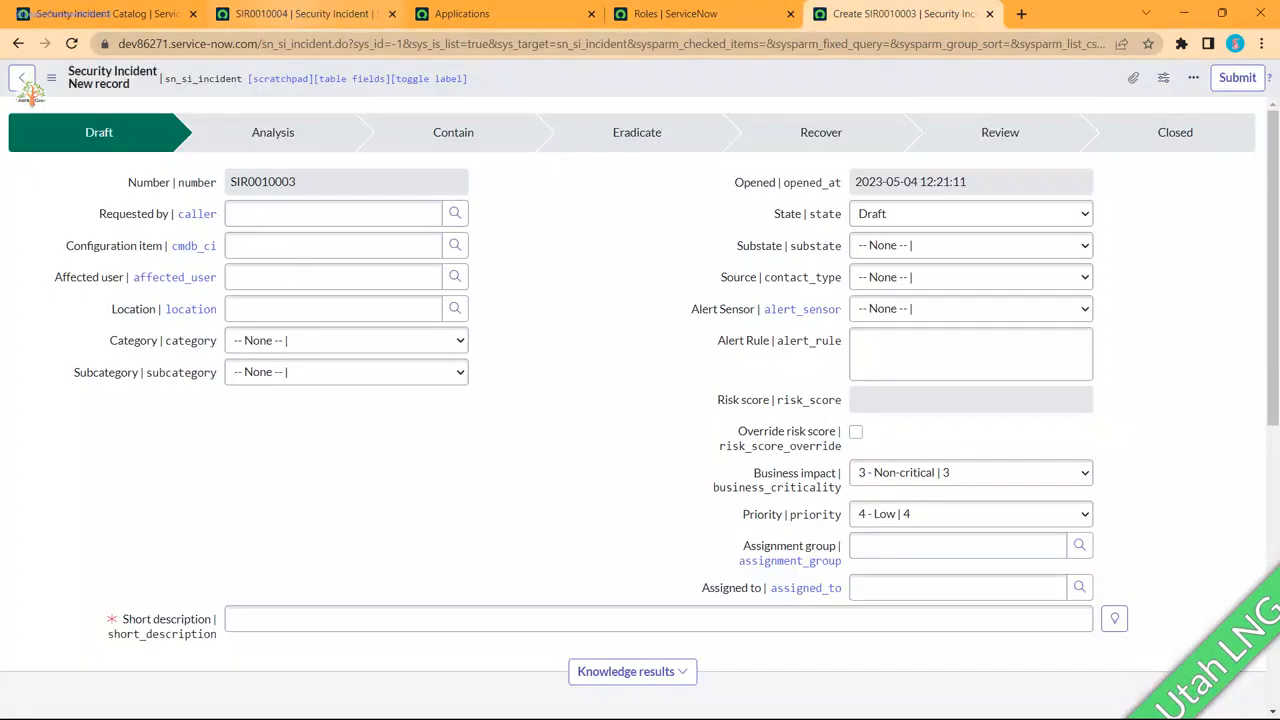
{"action": "left_click", "coordinate": [330, 14]}
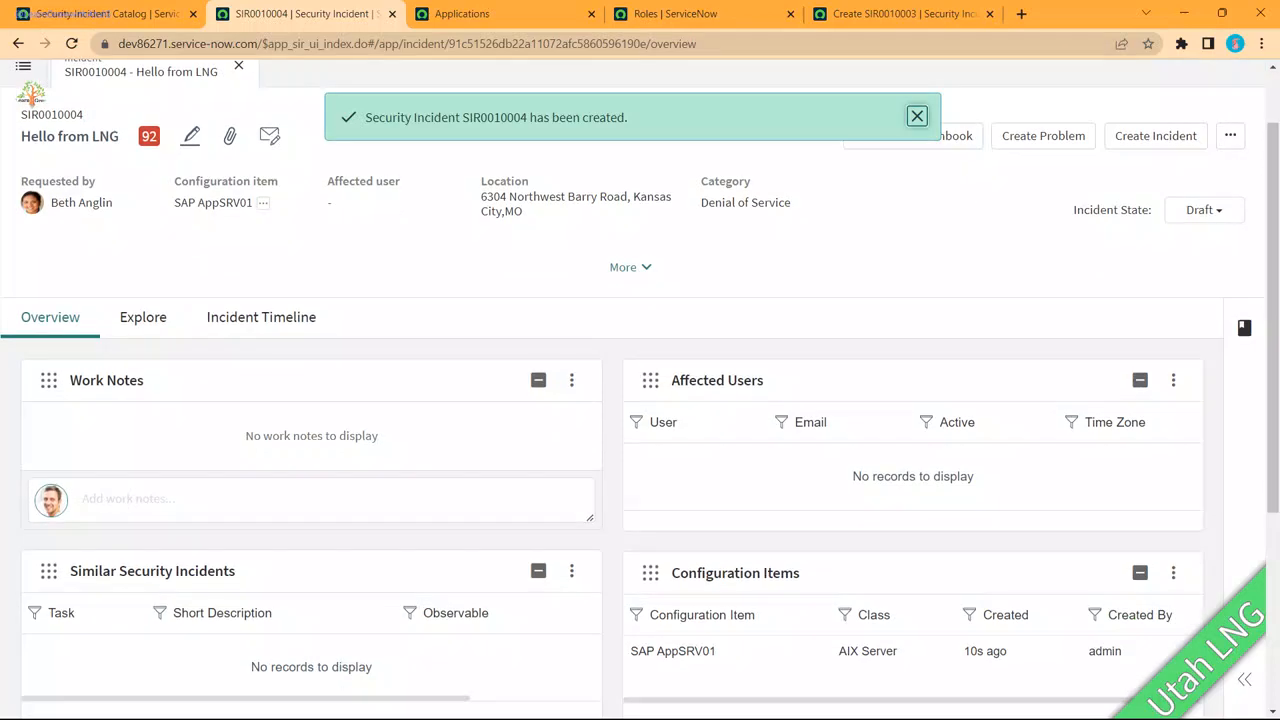
{"action": "scroll", "coordinate": [632, 400], "scroll_direction": "up", "scroll_amount": 1}
{"action": "double_click", "coordinate": [149, 219]}
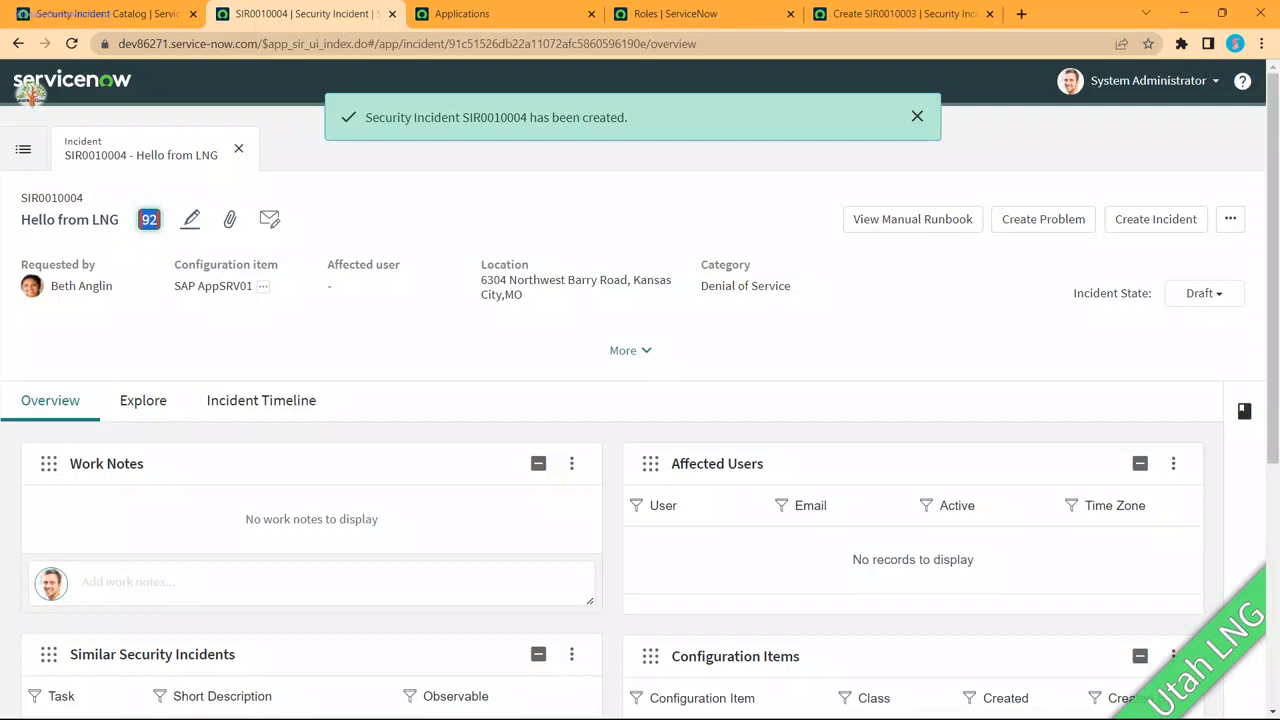
Step: Dismiss the creation notification and show the additional actions available for the security incident
{"action": "left_click", "coordinate": [917, 117]}
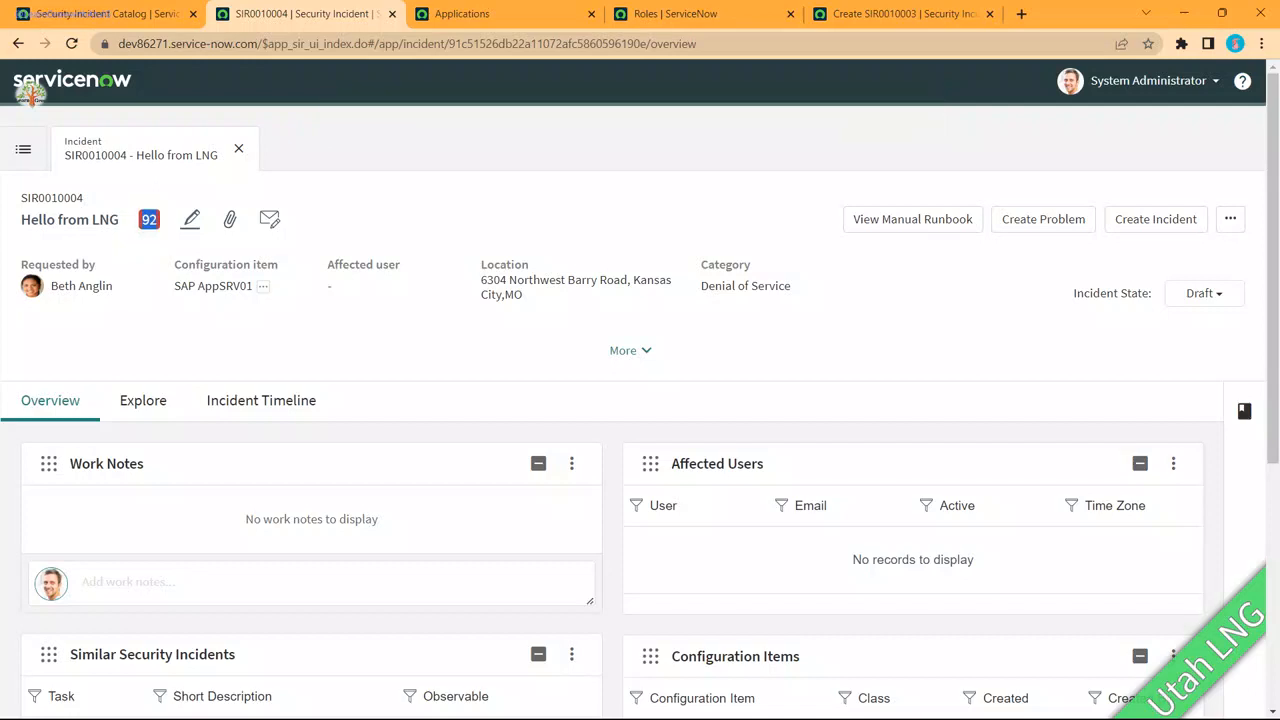
{"action": "left_click", "coordinate": [1230, 218]}
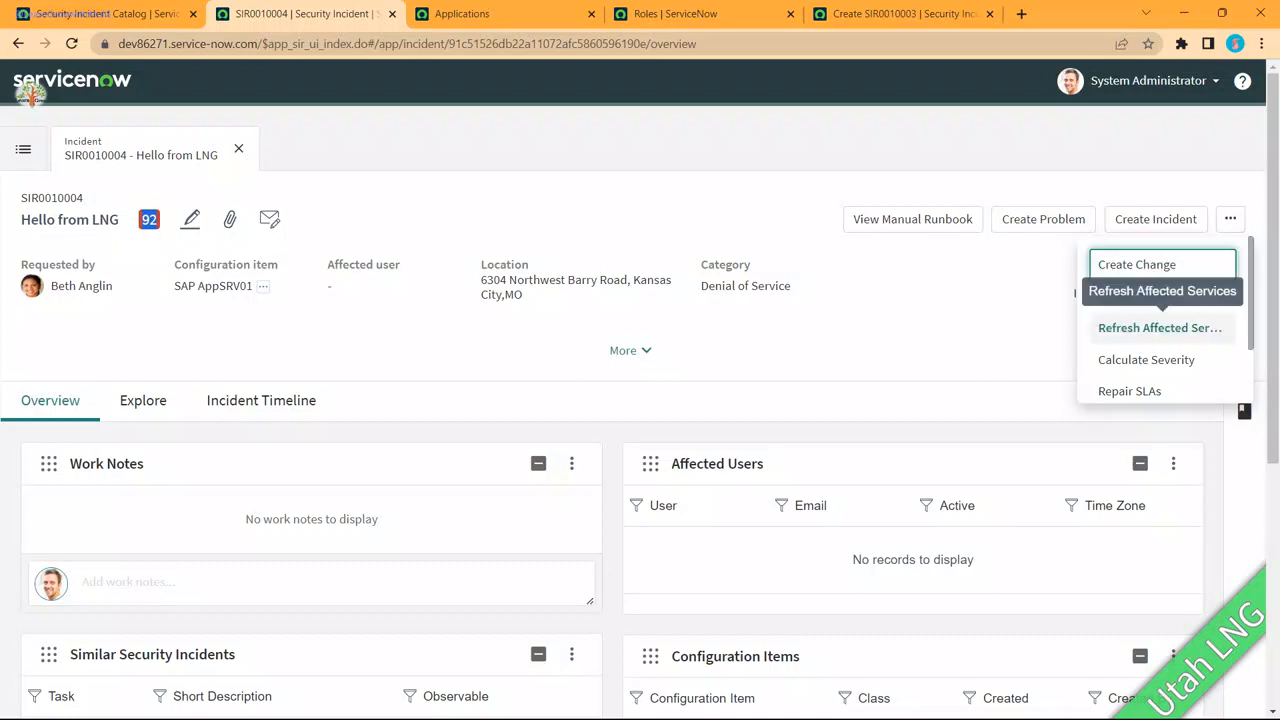
Step: Look through the remaining additional actions and expand the incident's full header details
{"action": "scroll", "coordinate": [1160, 320], "scroll_direction": "down", "scroll_amount": 2}
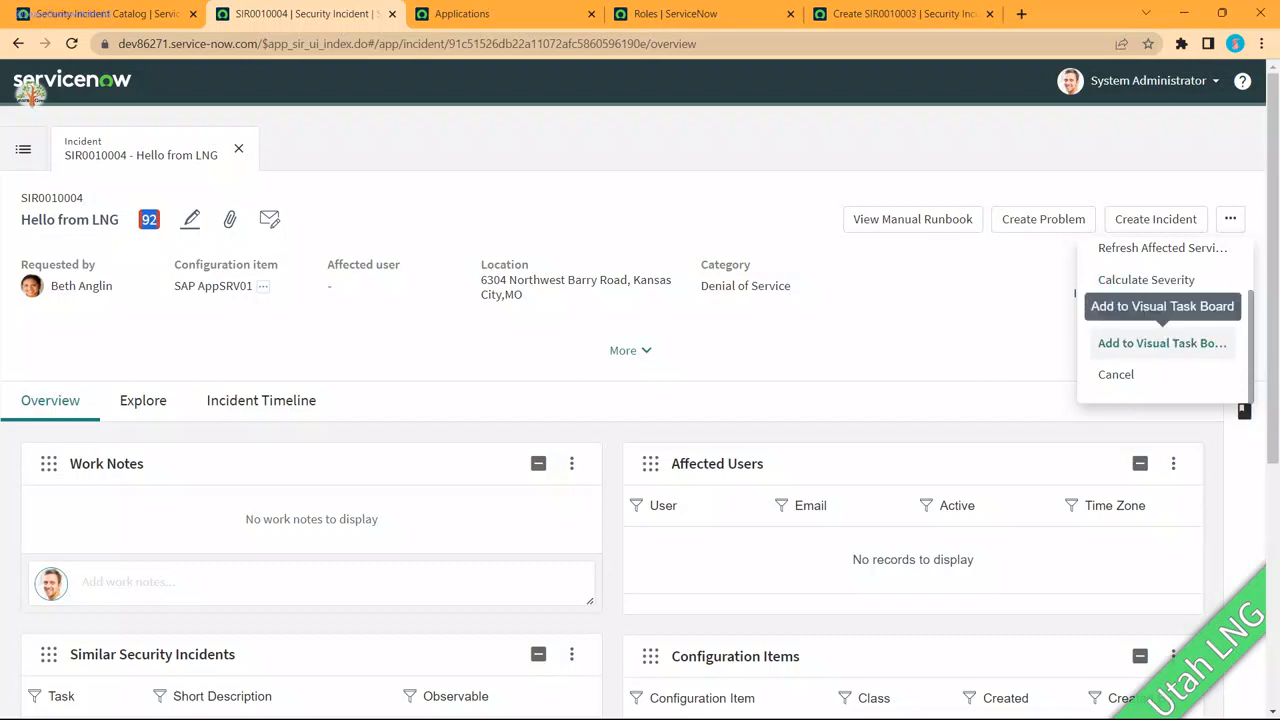
{"action": "left_click", "coordinate": [630, 350]}
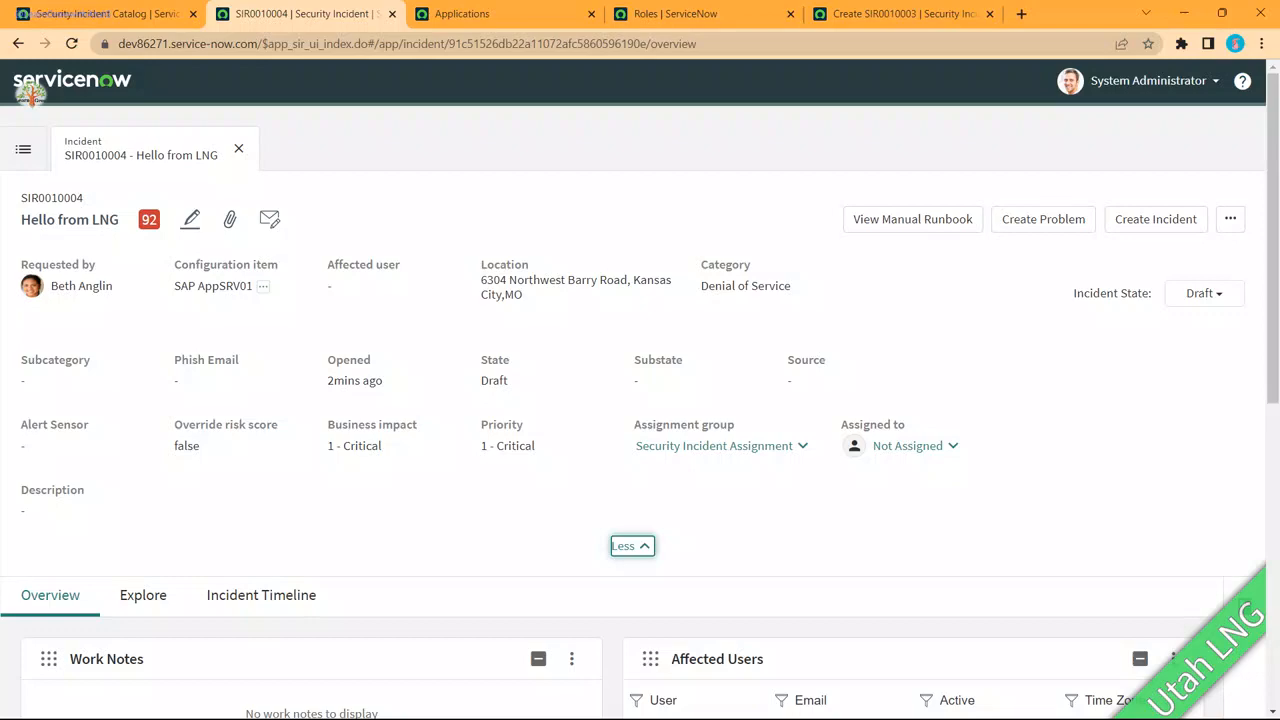
{"action": "scroll", "coordinate": [640, 400], "scroll_direction": "down", "scroll_amount": 3}
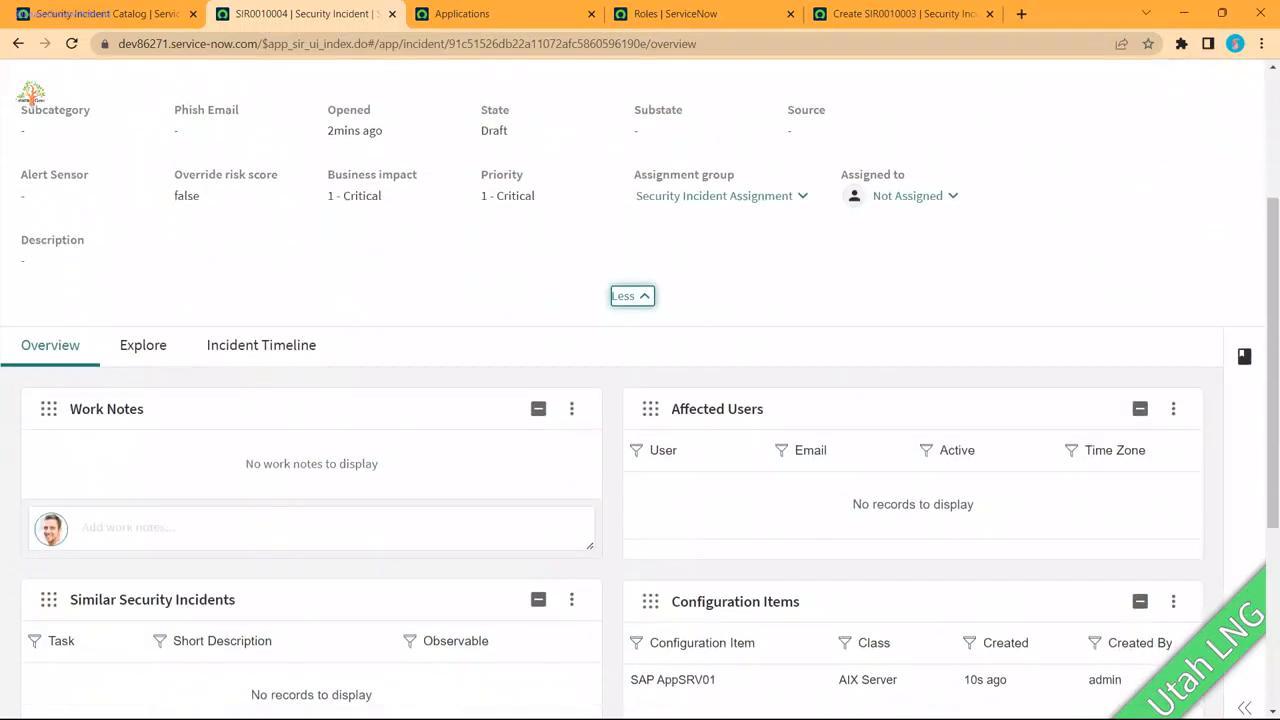
Step: Review the incident's Overview cards and show the options available for the Configuration Items card
{"action": "scroll", "coordinate": [31, 93], "scroll_direction": "down", "scroll_amount": 1}
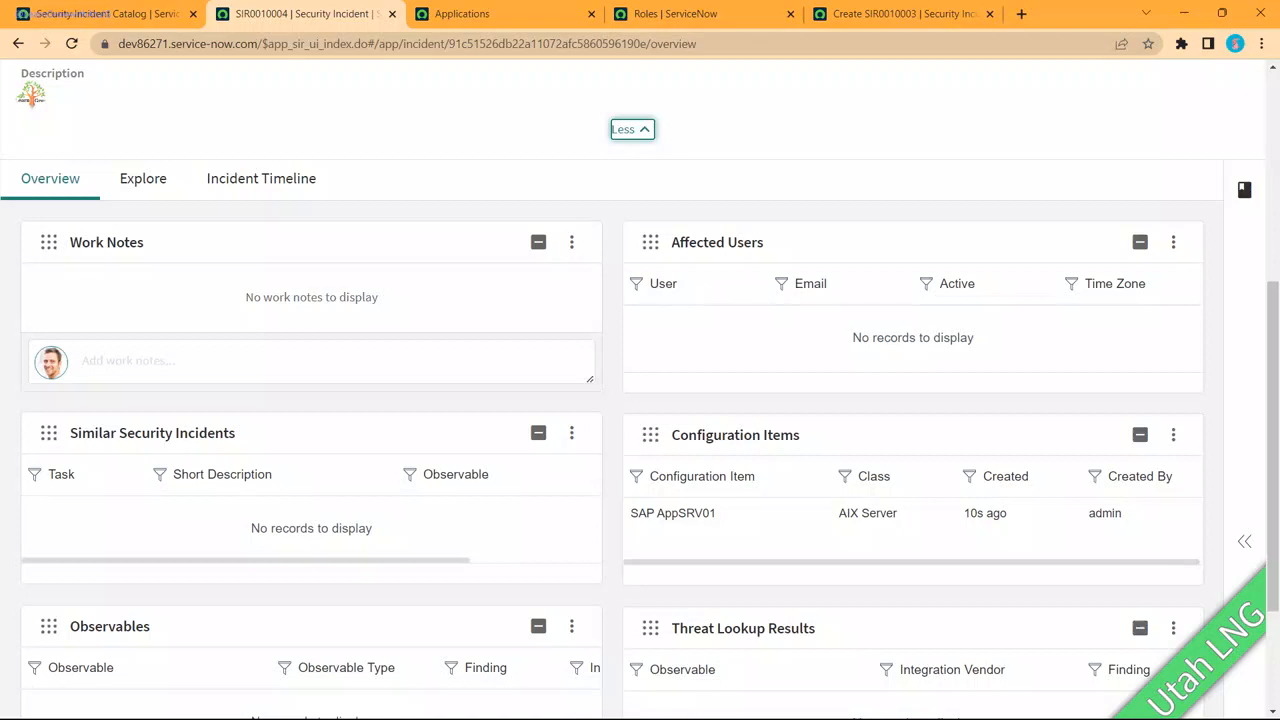
{"action": "scroll", "coordinate": [31, 93], "scroll_direction": "down", "scroll_amount": 2}
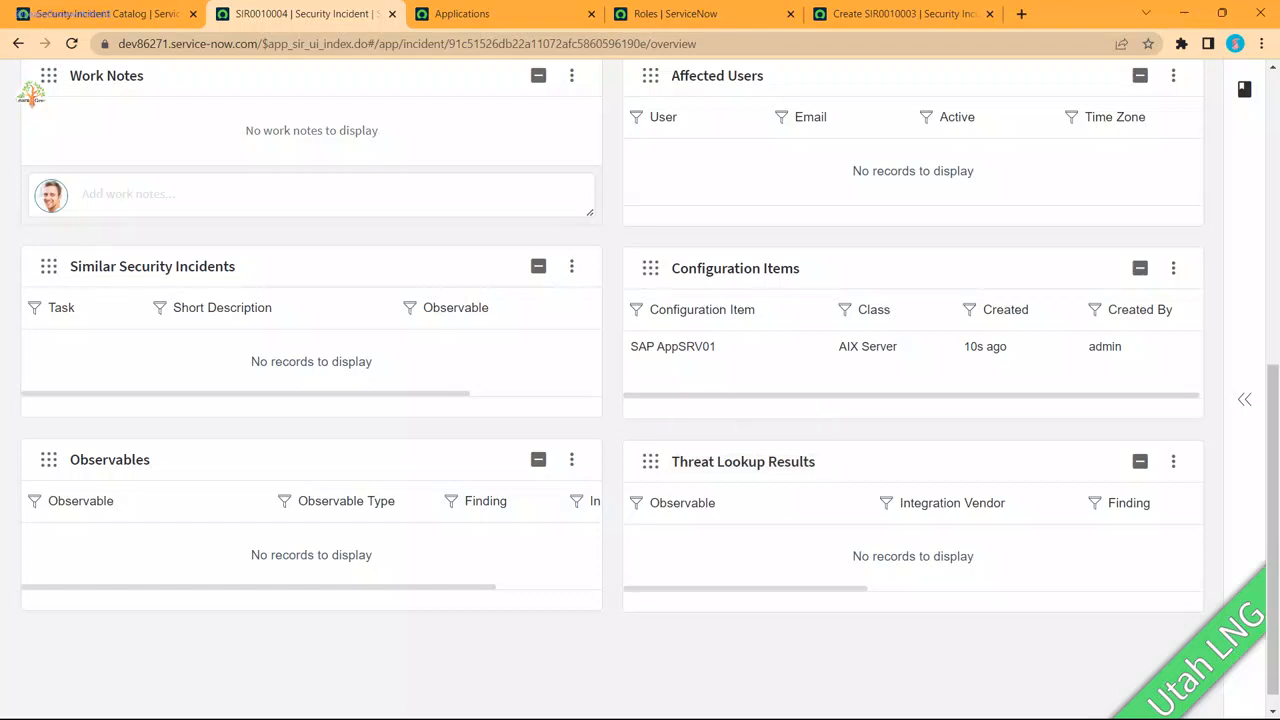
{"action": "left_click", "coordinate": [1173, 268]}
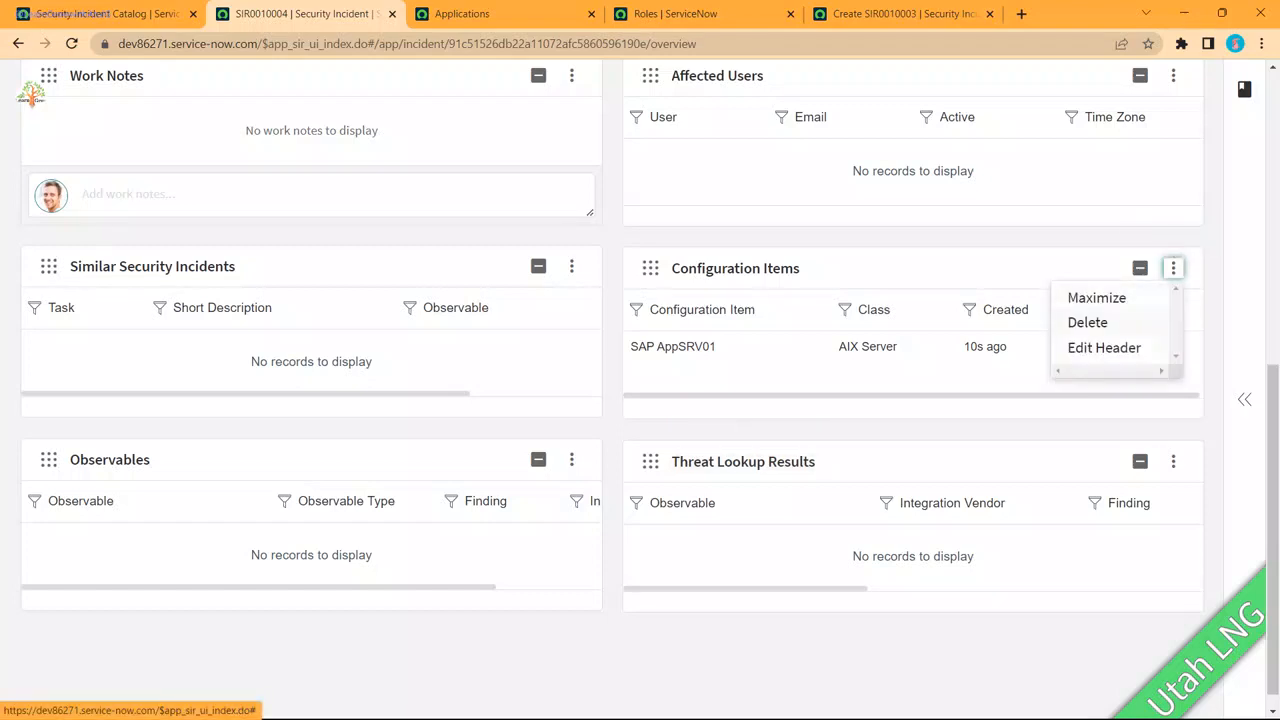
{"action": "left_click", "coordinate": [738, 239]}
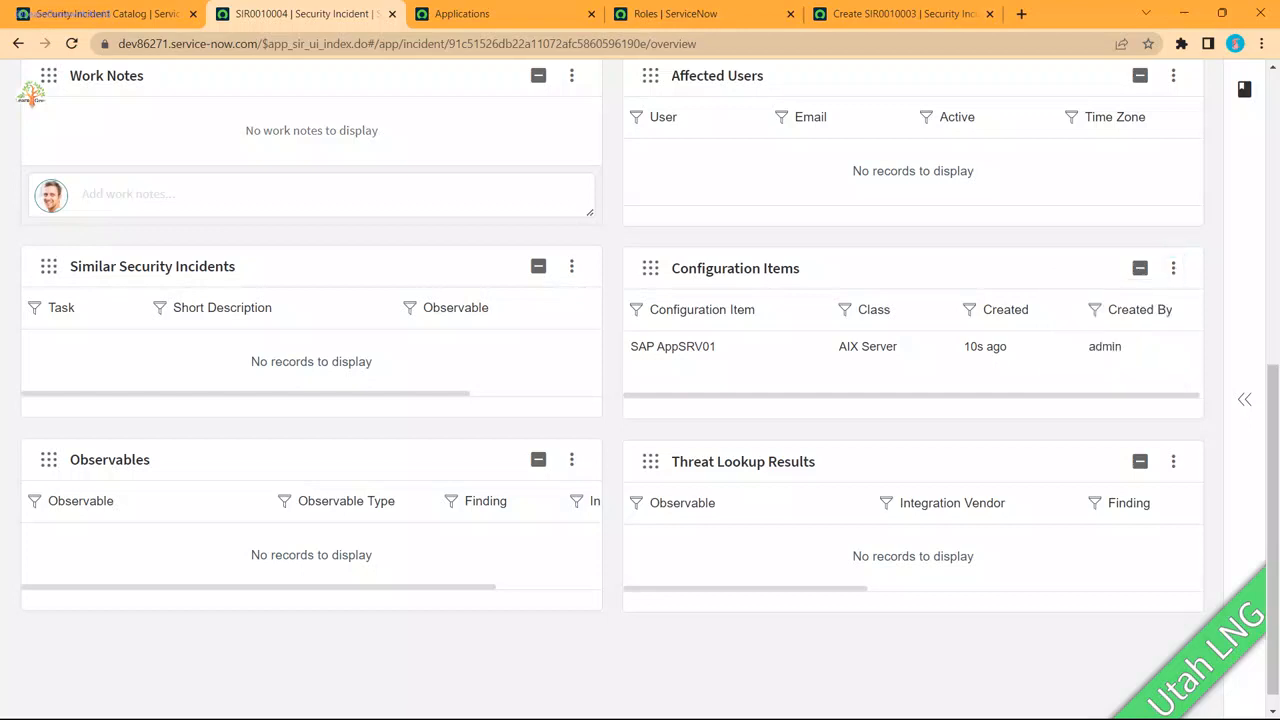
Step: Explore the incident's data categories and expand the Investigation category to view its entries
{"action": "scroll", "coordinate": [738, 239], "scroll_direction": "up", "scroll_amount": 2}
{"action": "scroll", "coordinate": [640, 300], "scroll_direction": "up", "scroll_amount": 2}
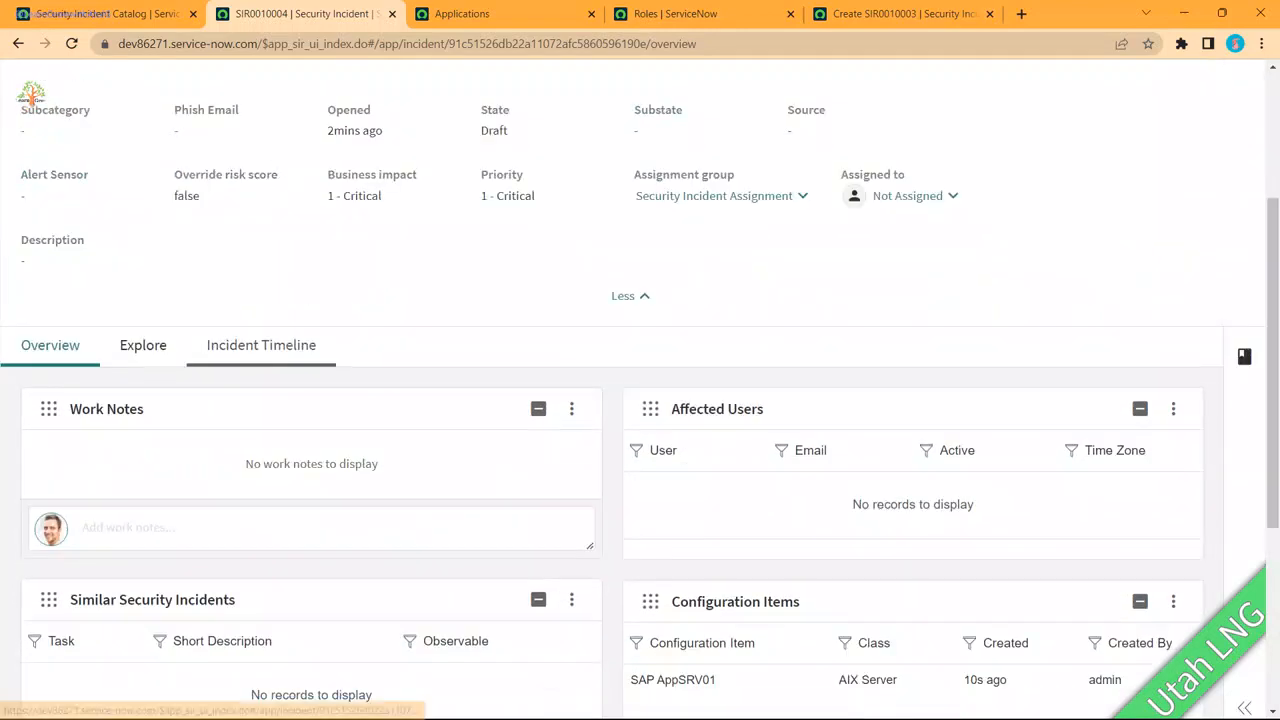
{"action": "left_click", "coordinate": [143, 346]}
{"action": "scroll", "coordinate": [640, 400], "scroll_direction": "down", "scroll_amount": 2}
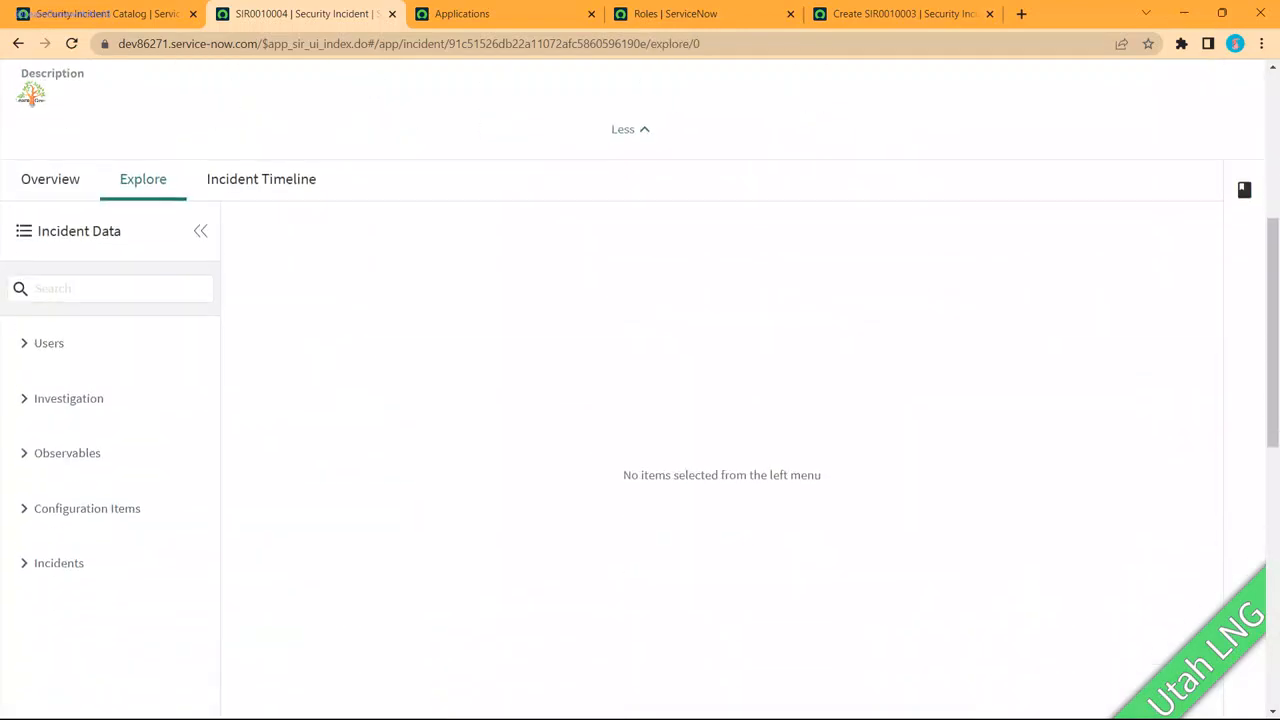
{"action": "left_click", "coordinate": [110, 289]}
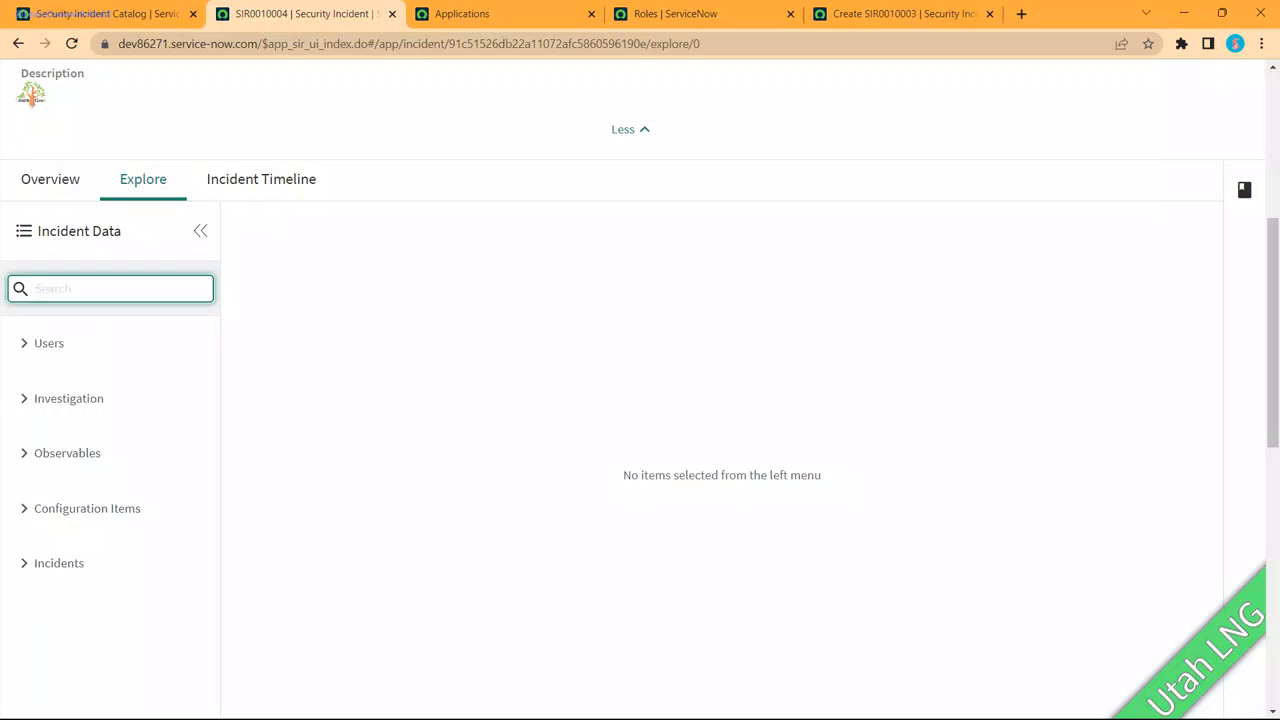
{"action": "left_click", "coordinate": [69, 398]}
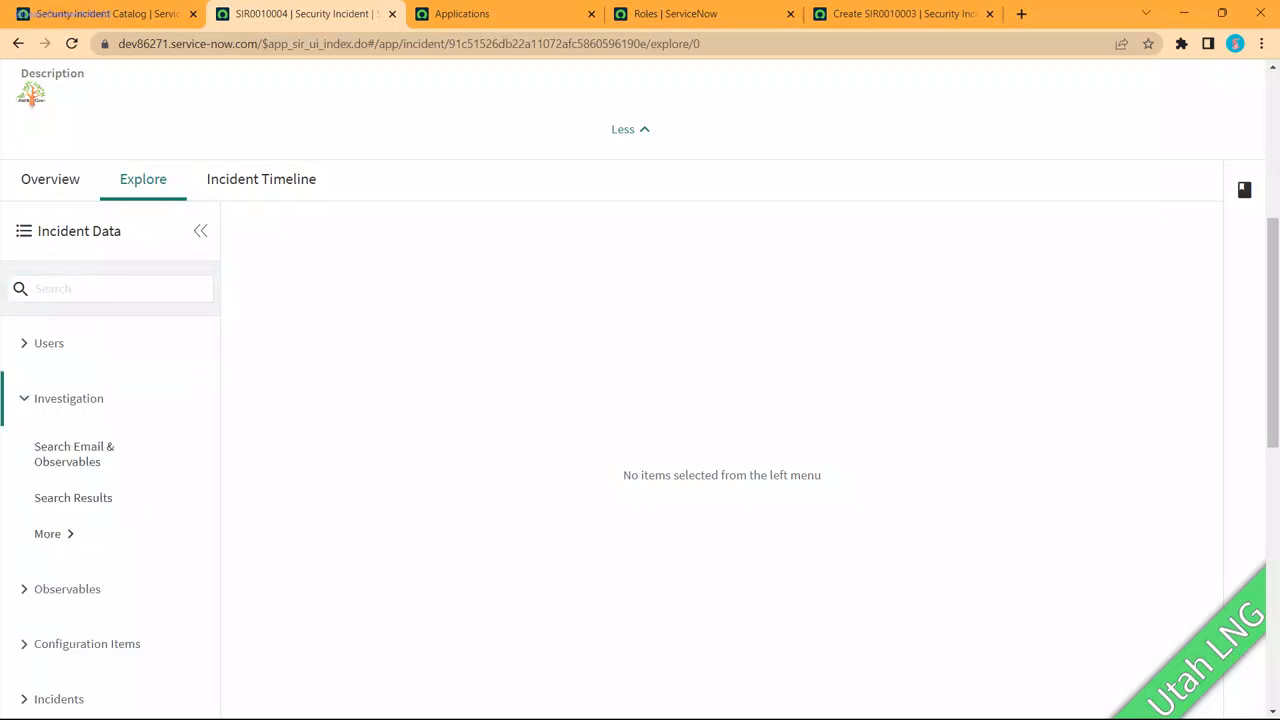
{"action": "scroll", "coordinate": [31, 95], "scroll_direction": "down", "scroll_amount": 1}
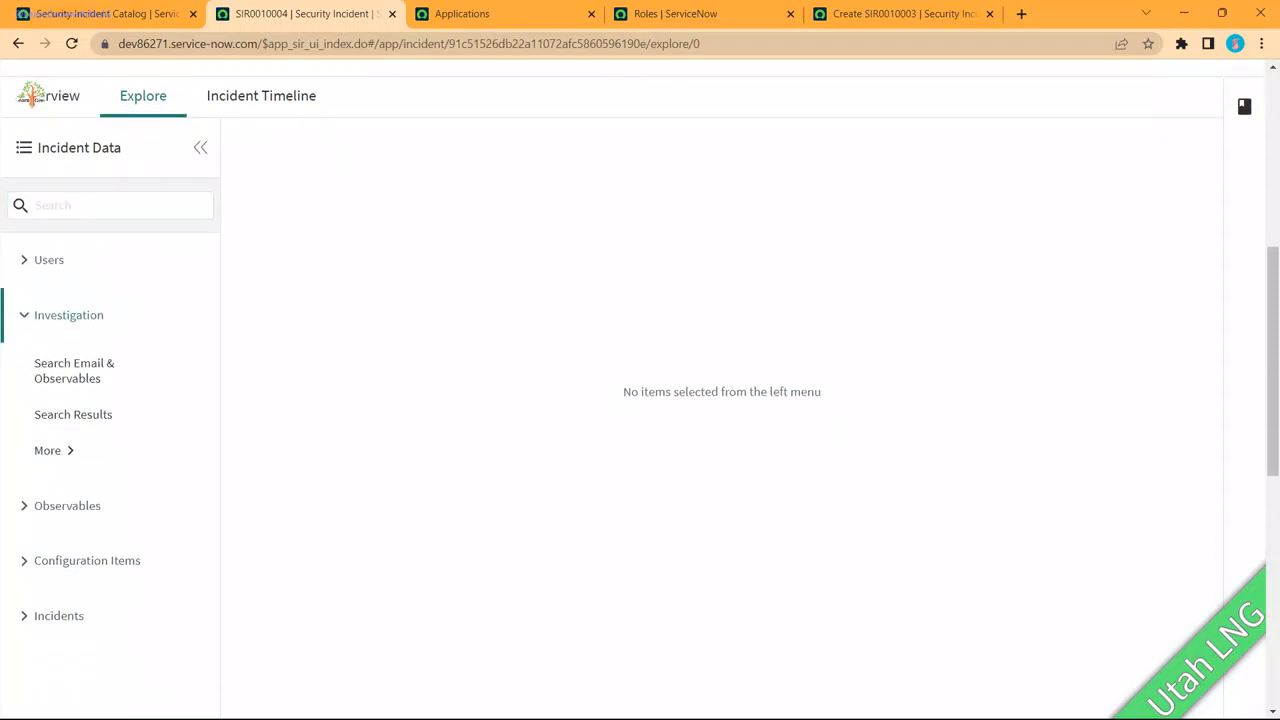
Step: Review the Incident Timeline from its newest entry to its oldest and return to the newest one
{"action": "scroll", "coordinate": [31, 95], "scroll_direction": "up", "scroll_amount": 2}
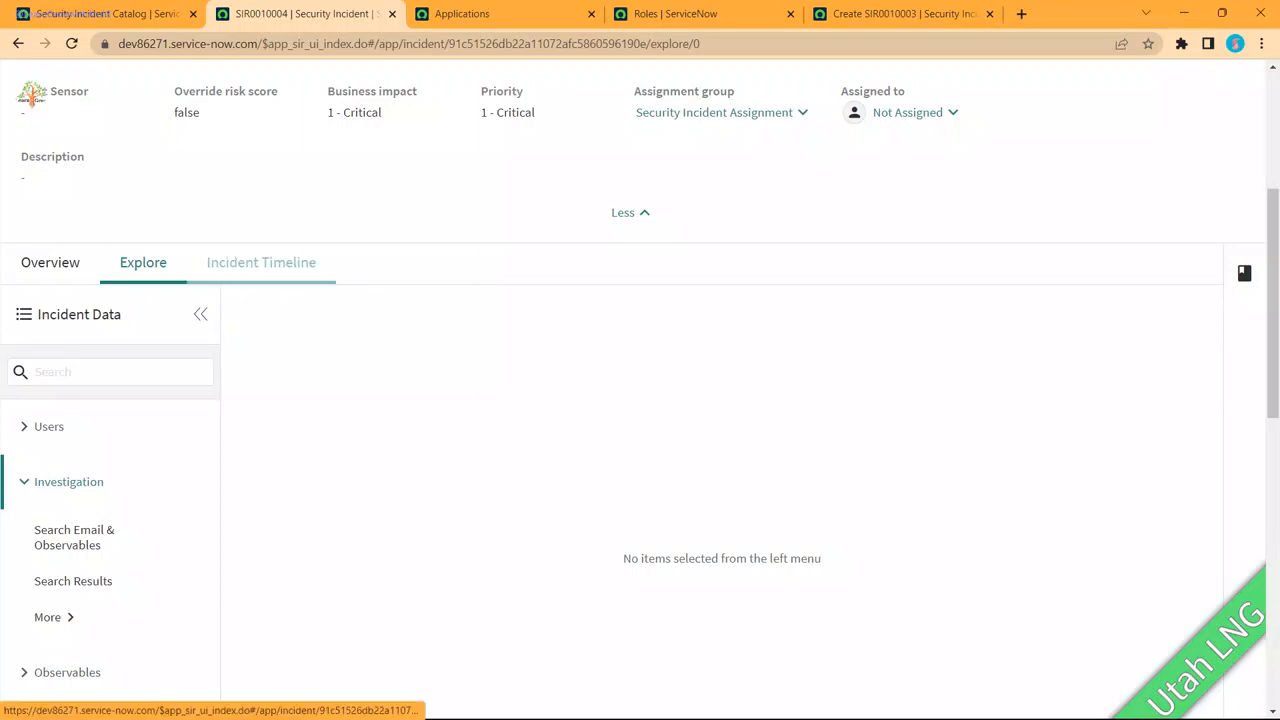
{"action": "left_click", "coordinate": [261, 262]}
{"action": "scroll", "coordinate": [31, 95], "scroll_direction": "down", "scroll_amount": 3}
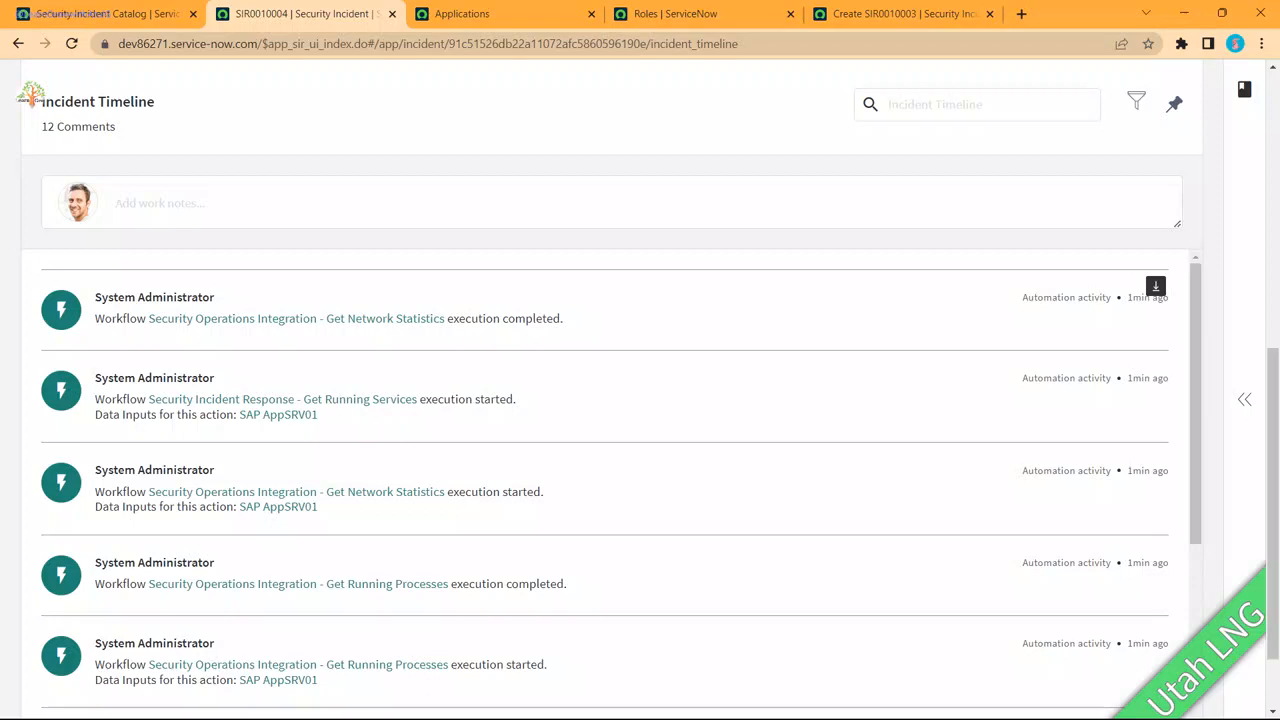
{"action": "scroll", "coordinate": [31, 95], "scroll_direction": "up", "scroll_amount": 2}
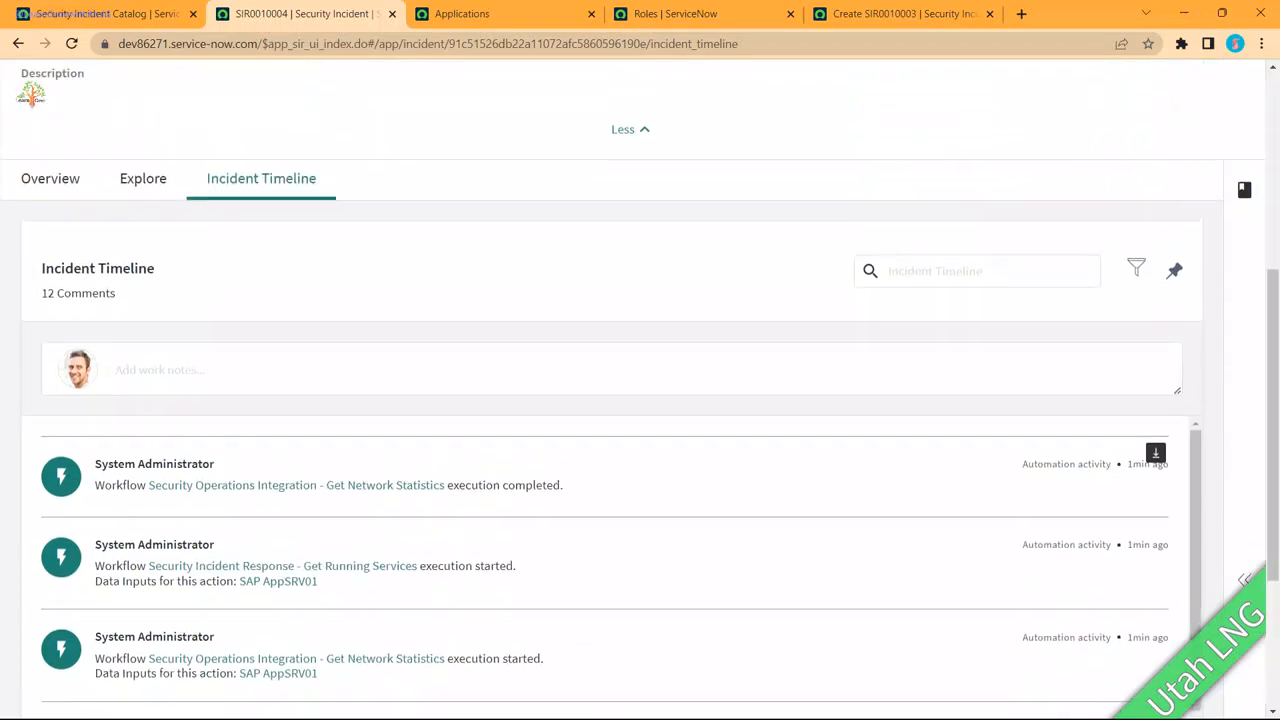
{"action": "left_click", "coordinate": [1155, 452]}
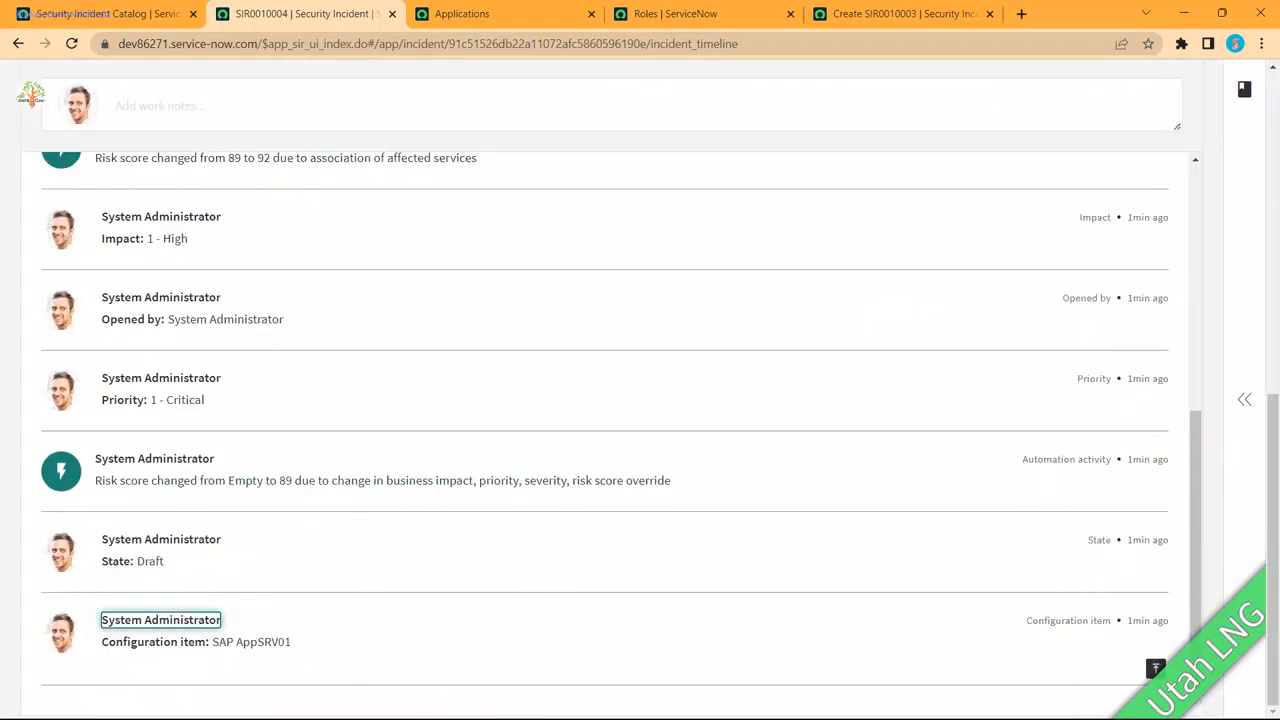
{"action": "left_click", "coordinate": [1155, 668]}
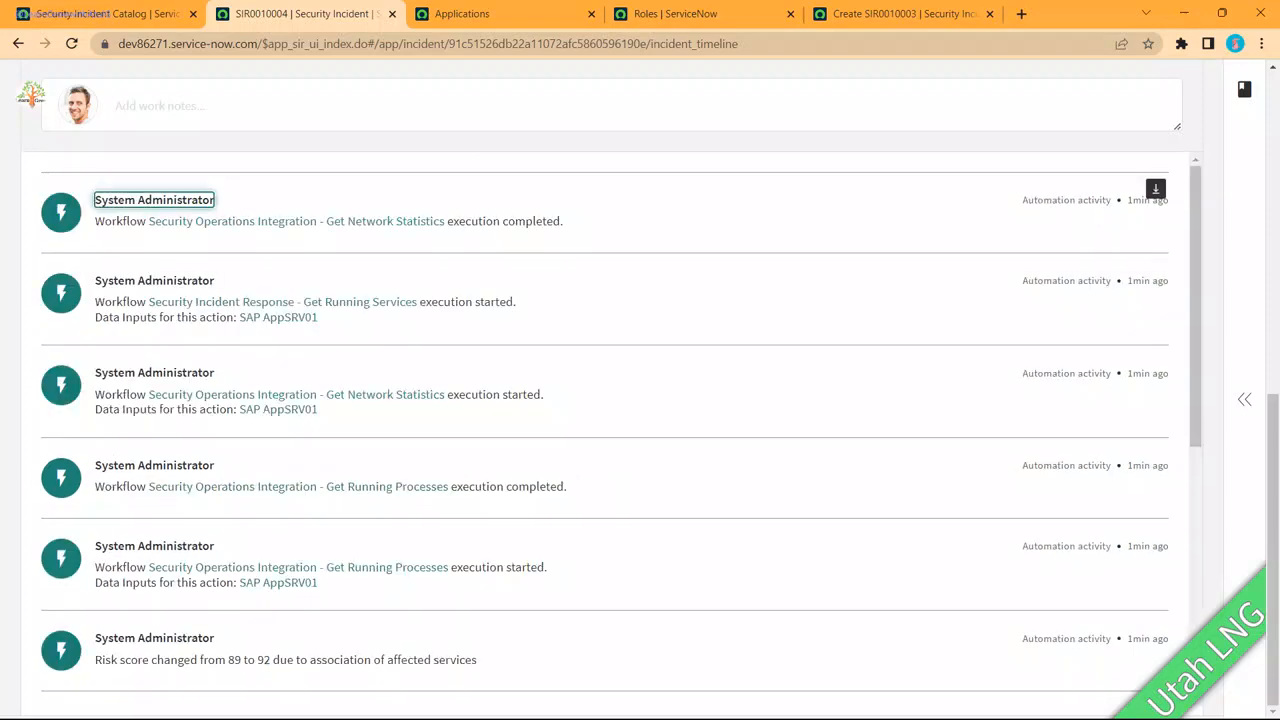
Step: Expand the Playbook pane to check for selectable playbooks, and go back to the list of incidents assigned to the team
{"action": "left_click", "coordinate": [1244, 399]}
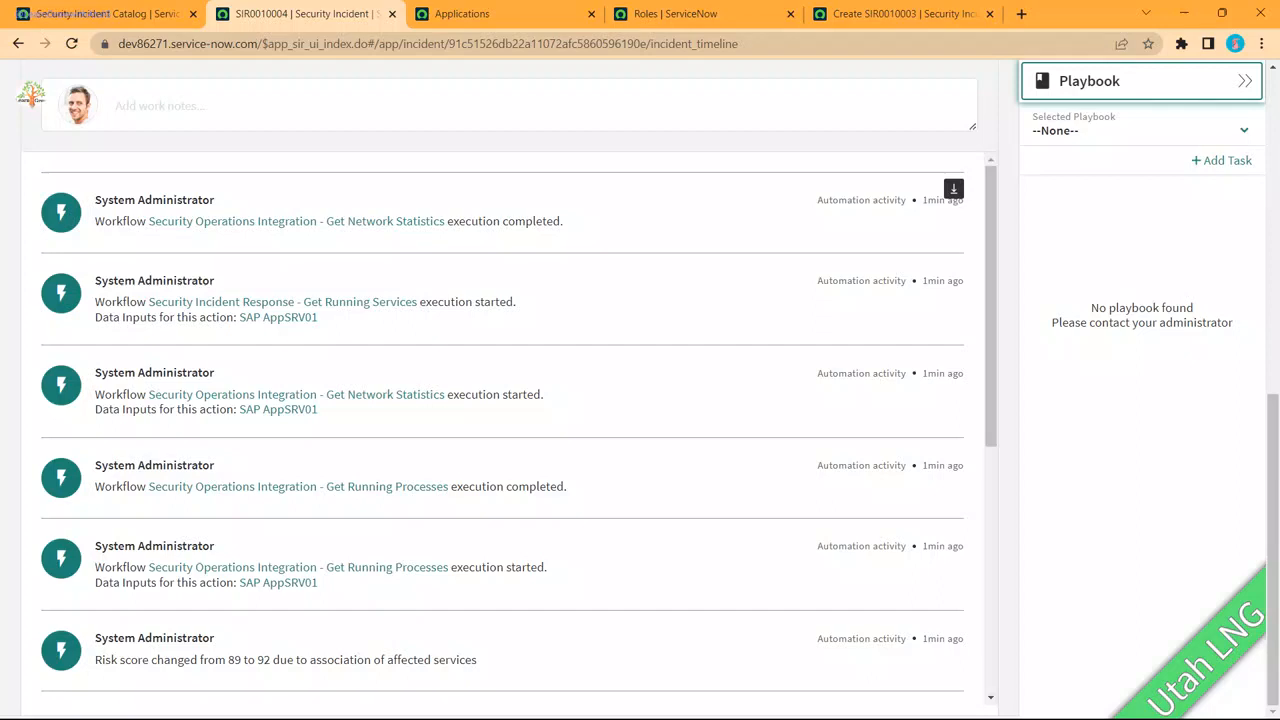
{"action": "left_click", "coordinate": [1142, 130]}
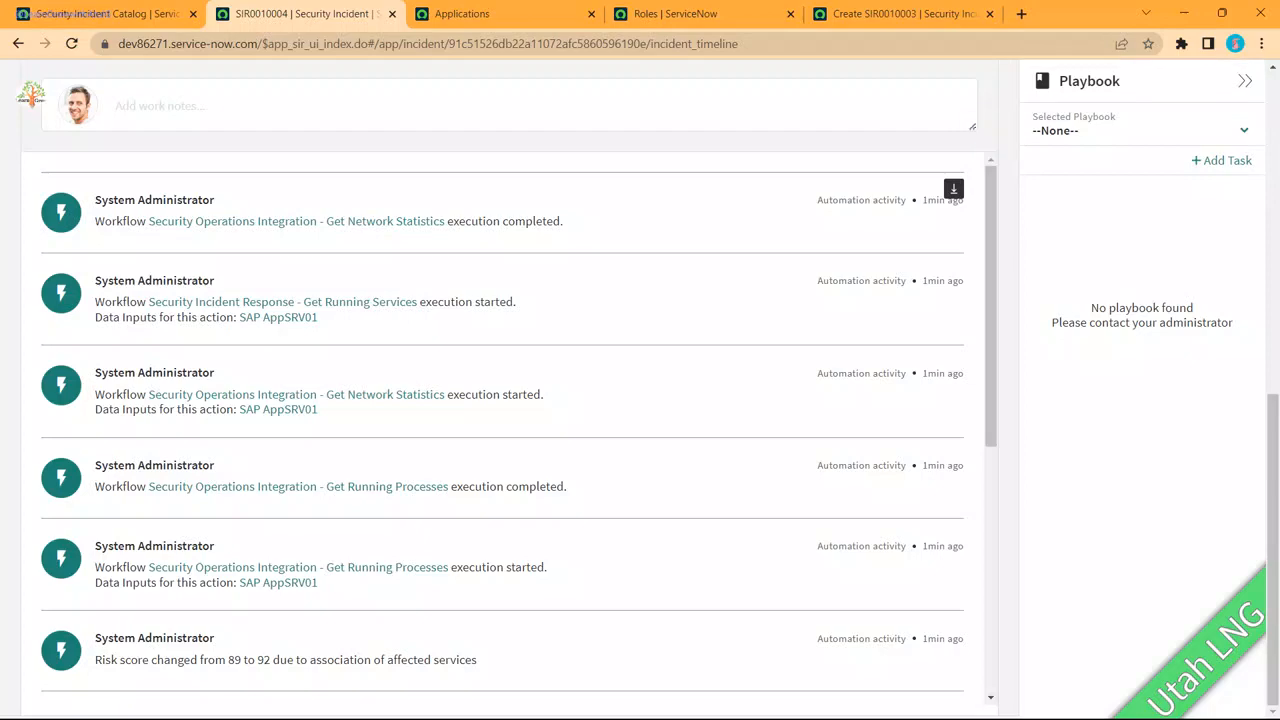
{"action": "scroll", "coordinate": [640, 390], "scroll_direction": "up", "scroll_amount": 6}
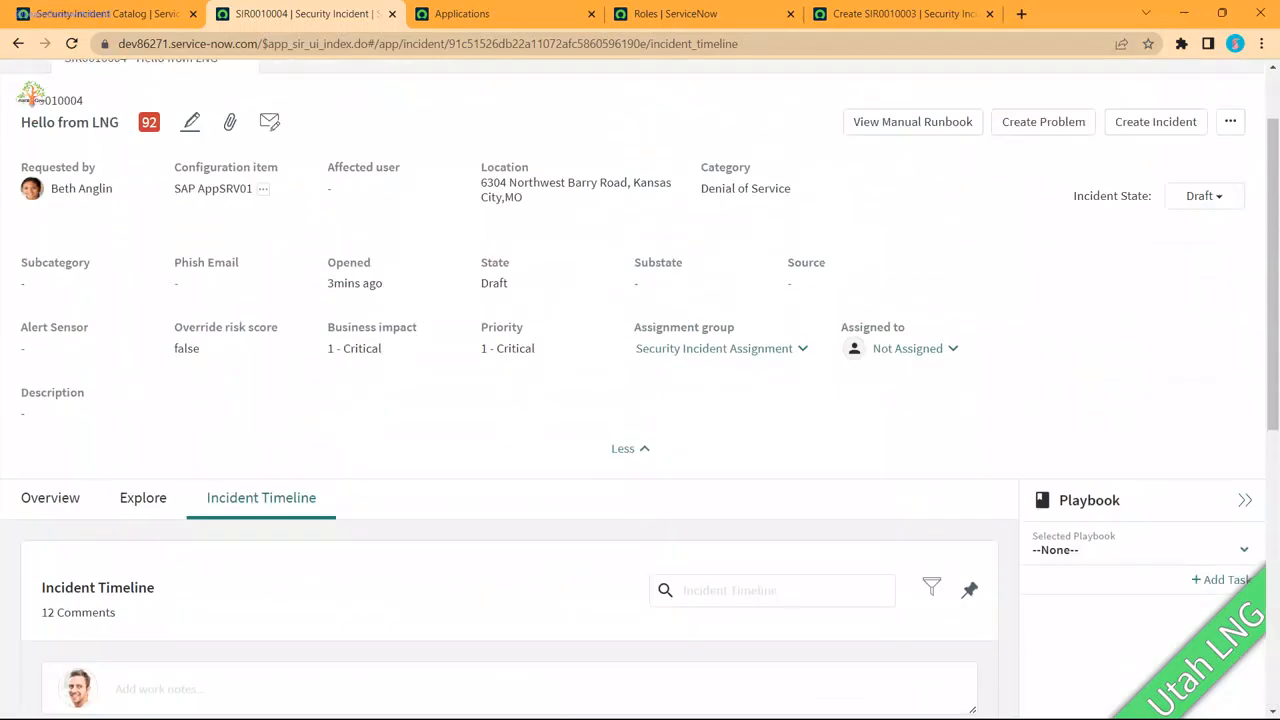
{"action": "scroll", "coordinate": [270, 220], "scroll_direction": "up", "scroll_amount": 1}
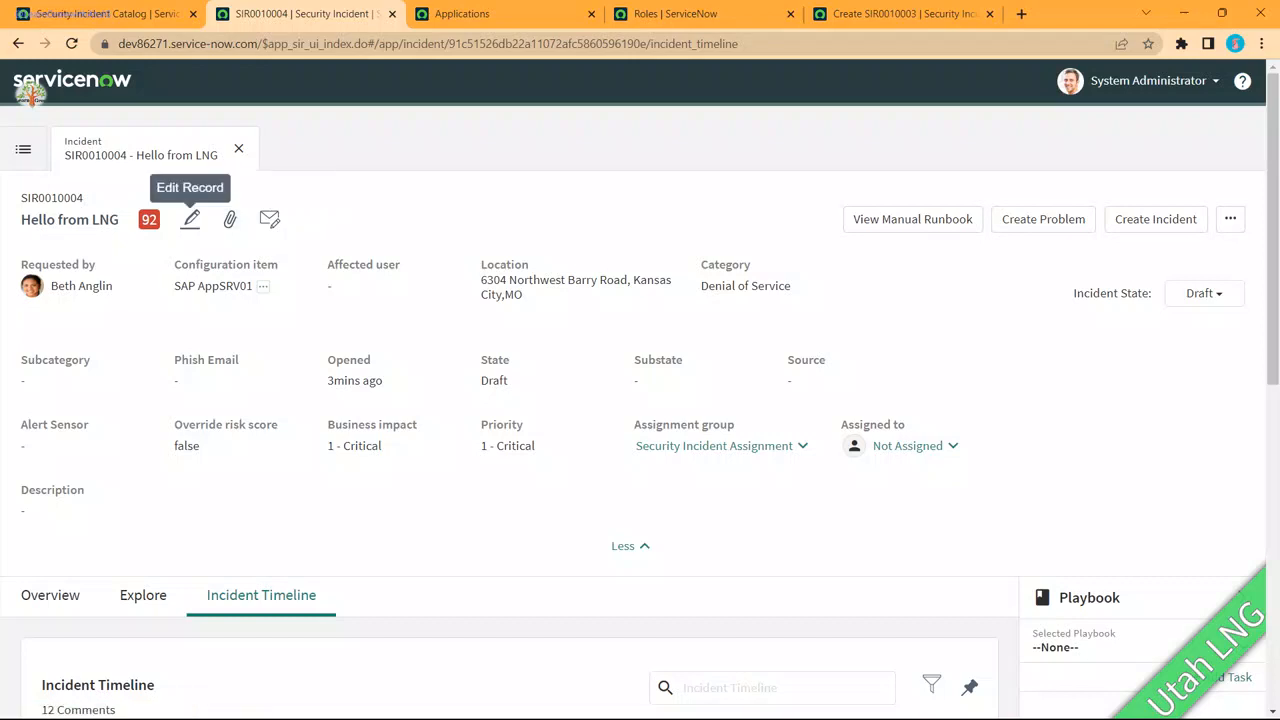
{"action": "left_click", "coordinate": [23, 148]}
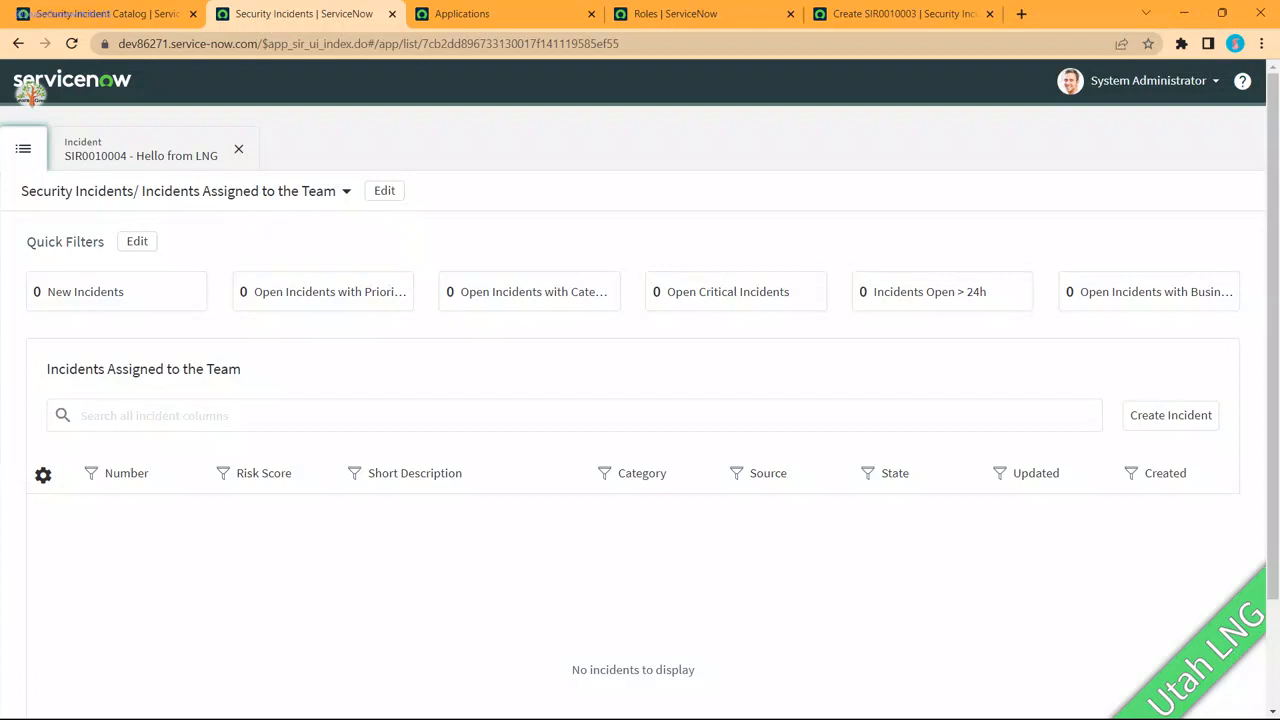
Step: Switch to the classic new security incident form in its separate browser tab and enter the requester's name in Requested by
{"action": "left_click", "coordinate": [900, 13]}
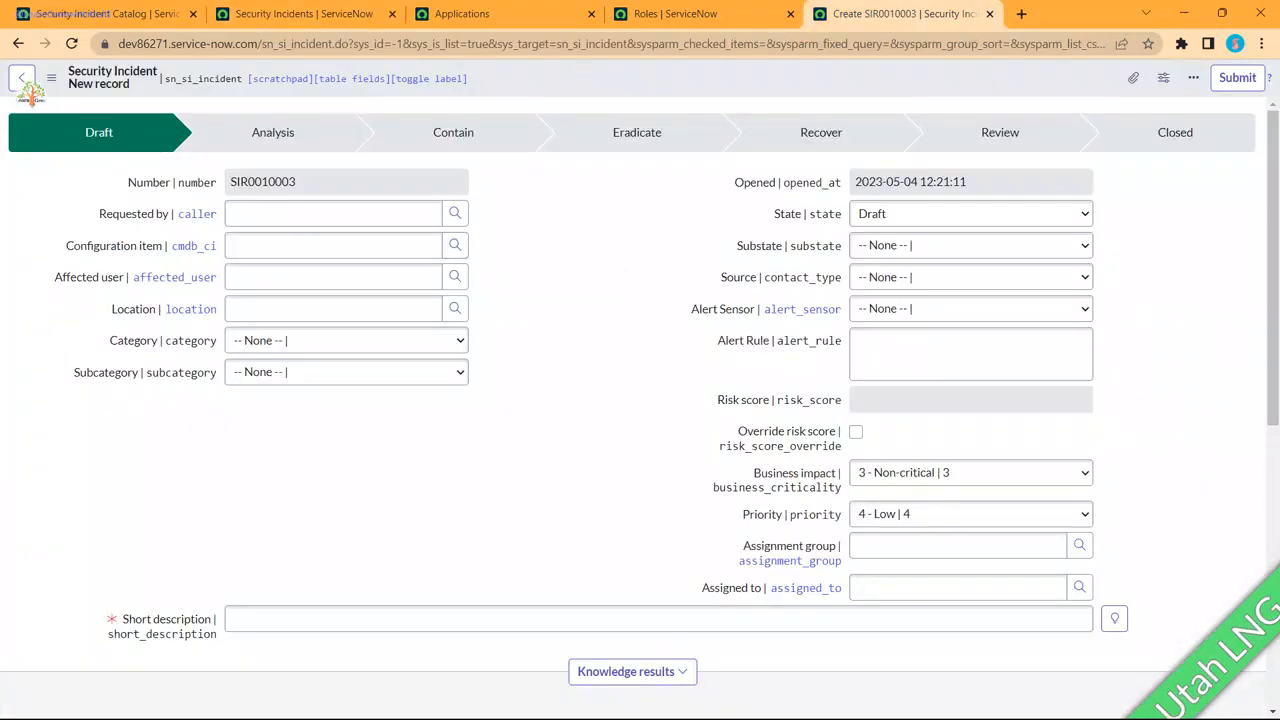
{"action": "left_click", "coordinate": [333, 214]}
{"action": "type", "text": "Ana"}
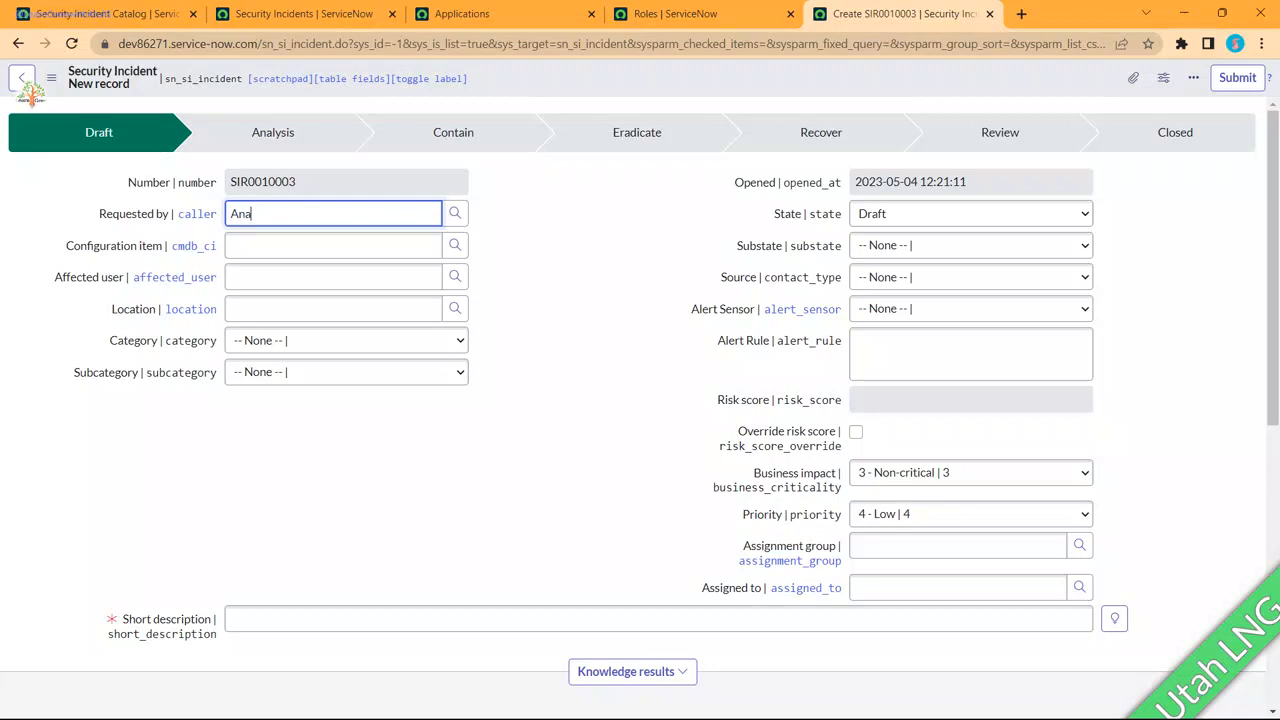
{"action": "key", "text": "ctrl+a"}
{"action": "type", "text": "Beth"}
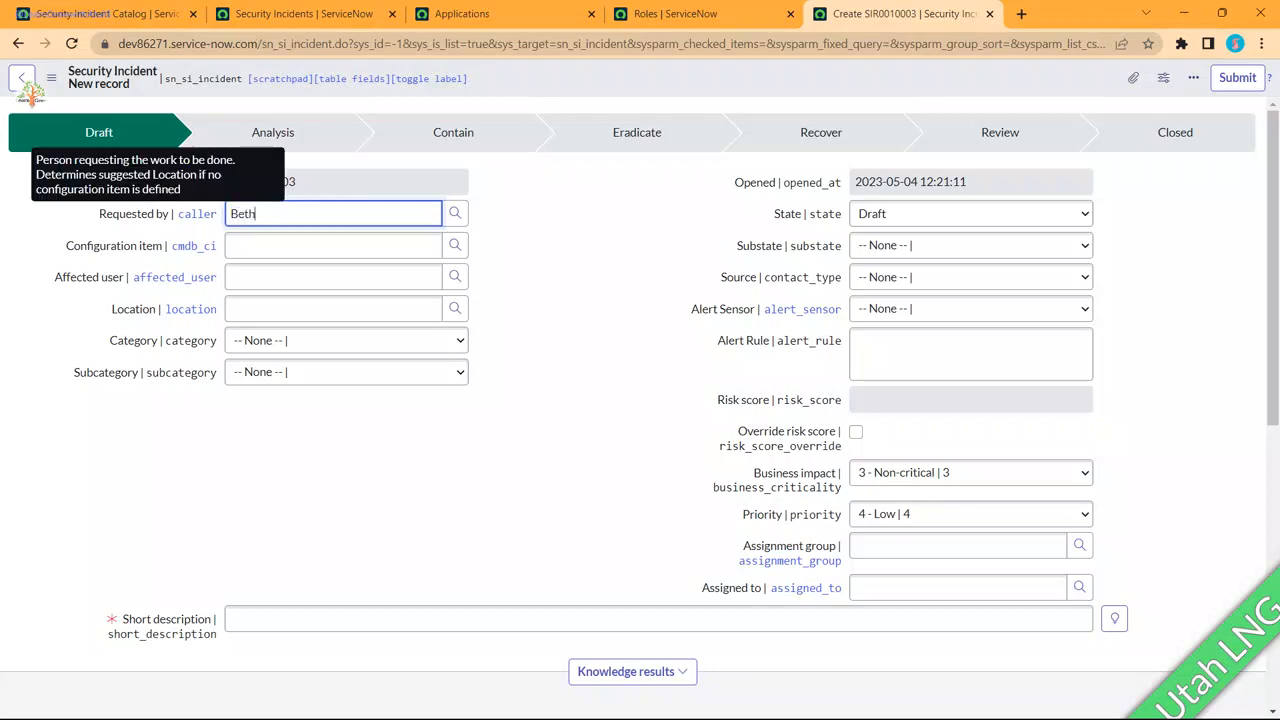
{"action": "type", "text": " A"}
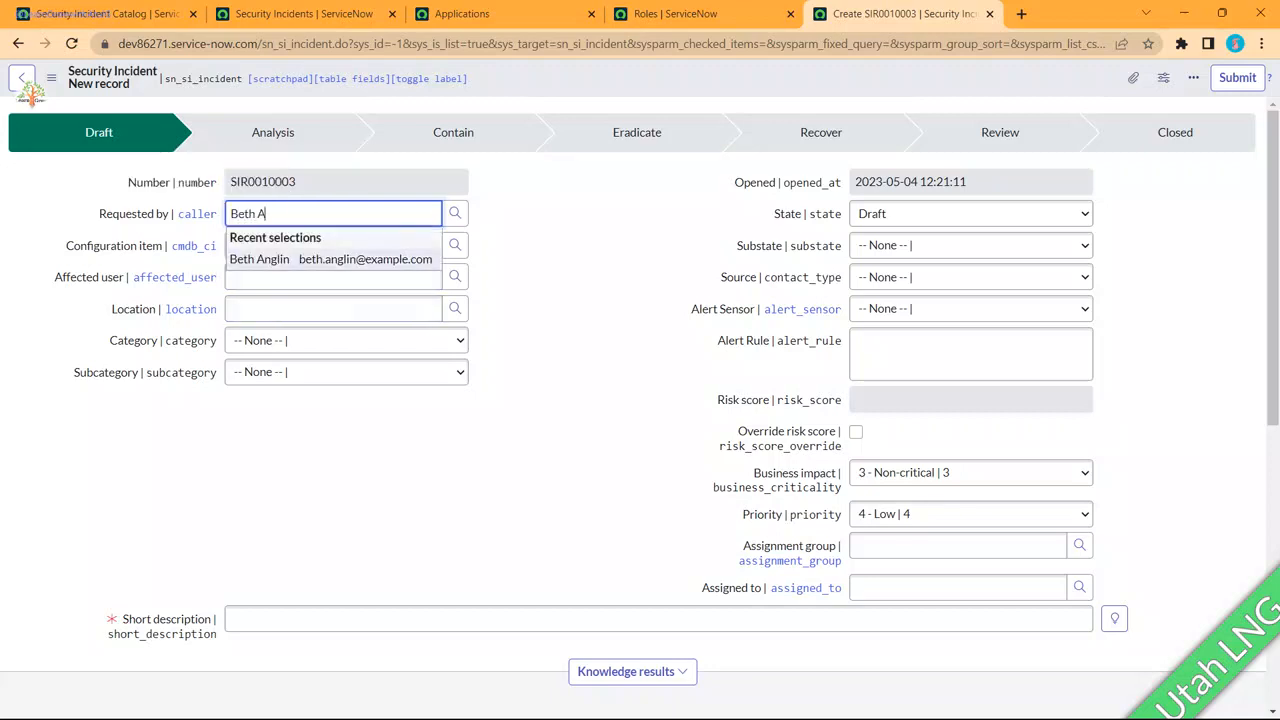
{"action": "key", "text": "Return"}
{"action": "key", "text": "Tab"}
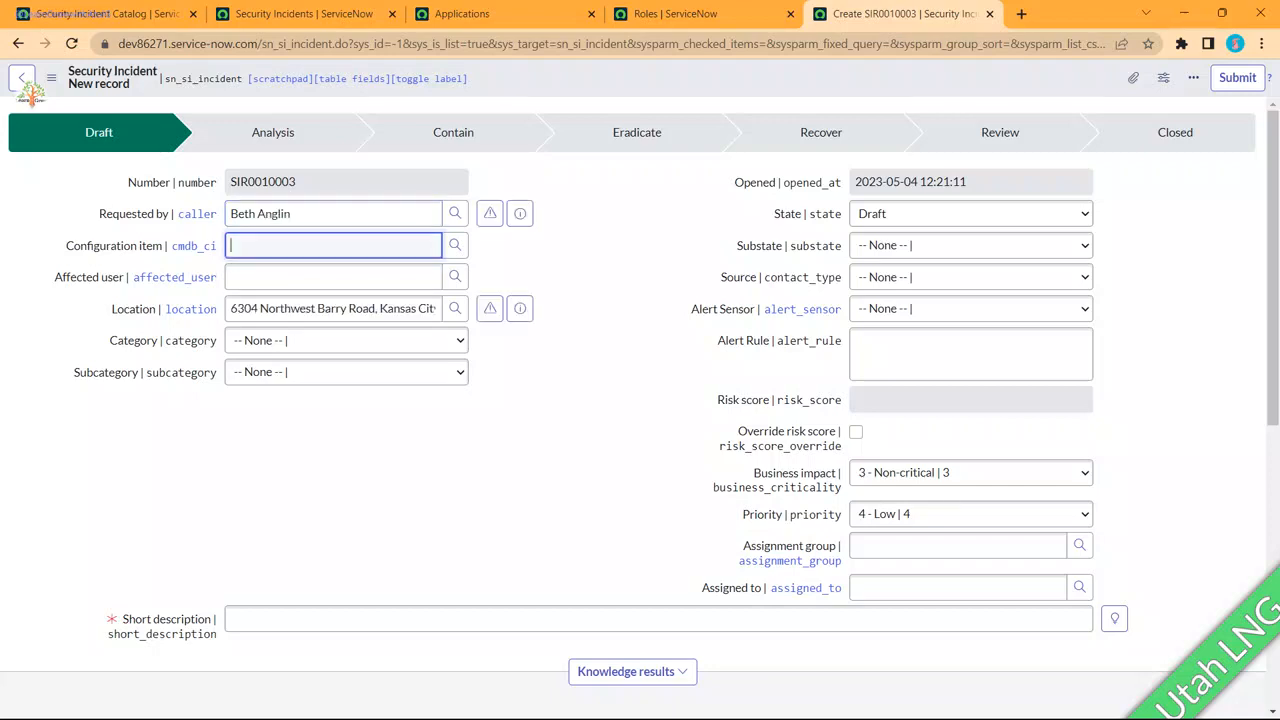
Step: Set the configuration item to SAP AppSRV01 and the category to Criminal activity/investigation
{"action": "type", "text": "SAP"}
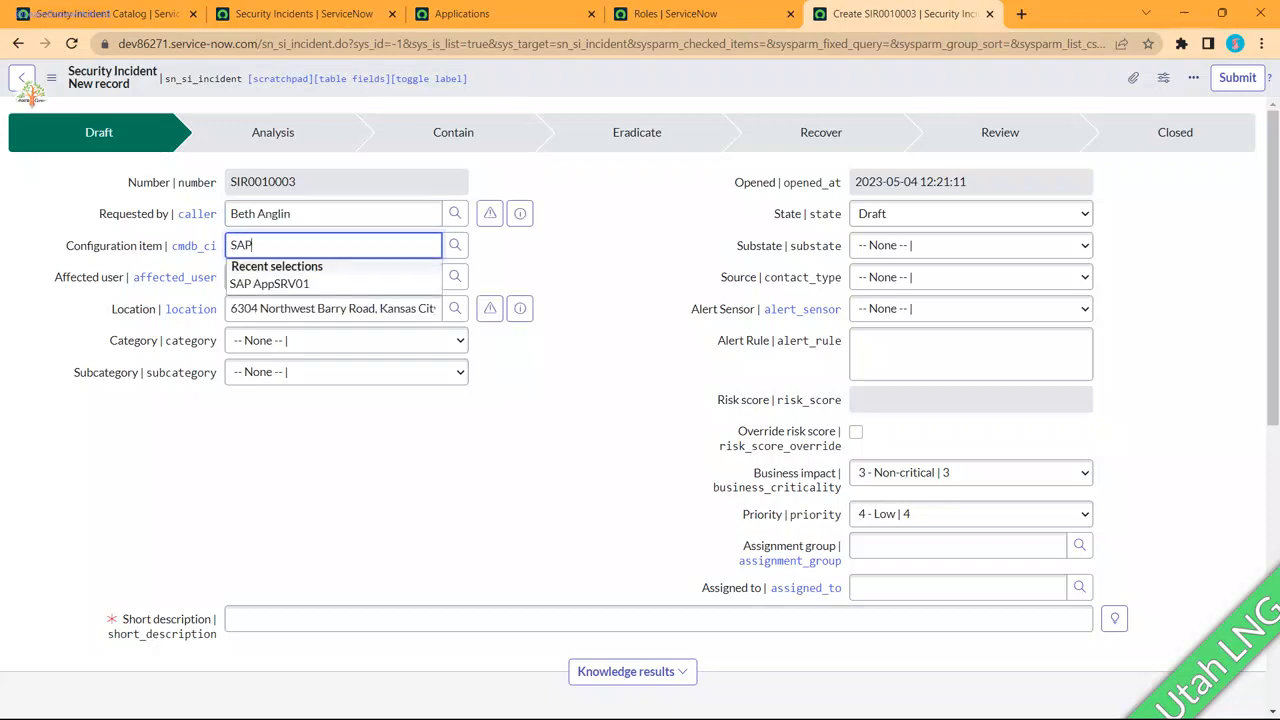
{"action": "left_click", "coordinate": [270, 284]}
{"action": "left_click", "coordinate": [320, 341]}
{"action": "key", "text": "Down"}
{"action": "key", "text": "Down"}
{"action": "key", "text": "Up"}
{"action": "key", "text": "Up"}
{"action": "key", "text": "Return"}
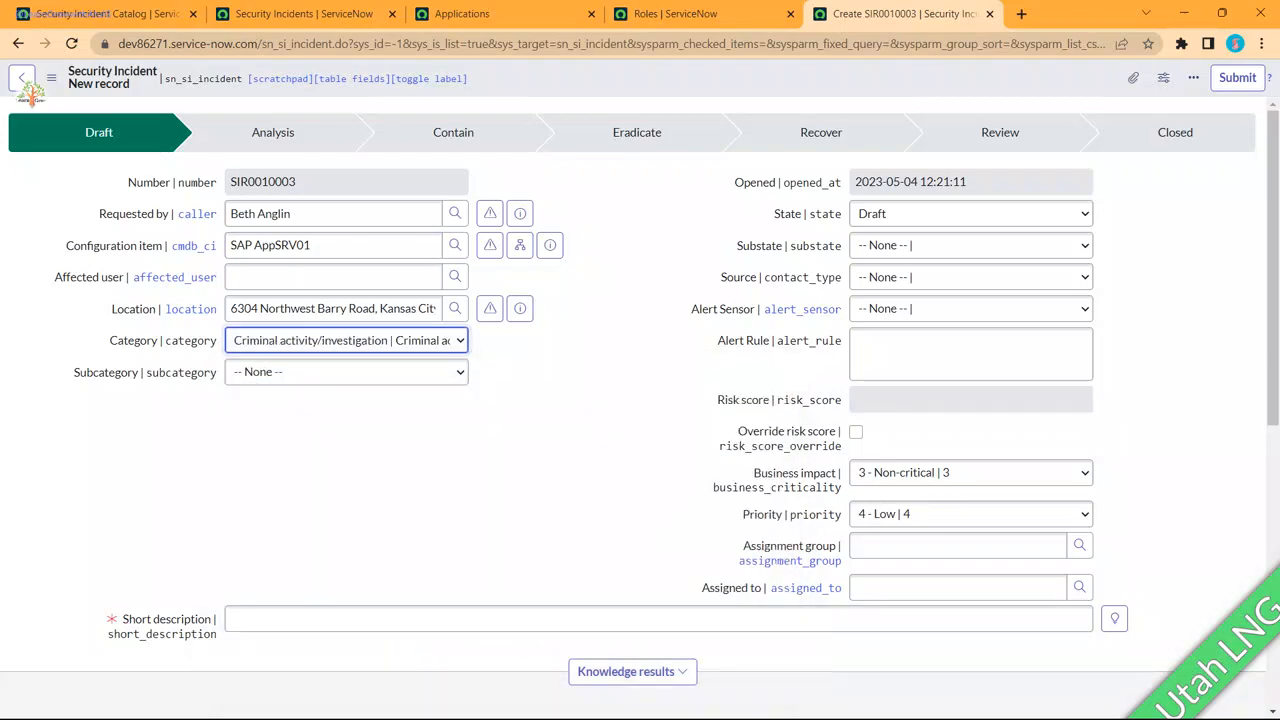
Step: Enter the short description "LNG Not involved." and save the new security incident, staying on its record
{"action": "scroll", "coordinate": [633, 408], "scroll_direction": "down", "scroll_amount": 2}
{"action": "left_click", "coordinate": [640, 452]}
{"action": "type", "text": "LNG Not involved"}
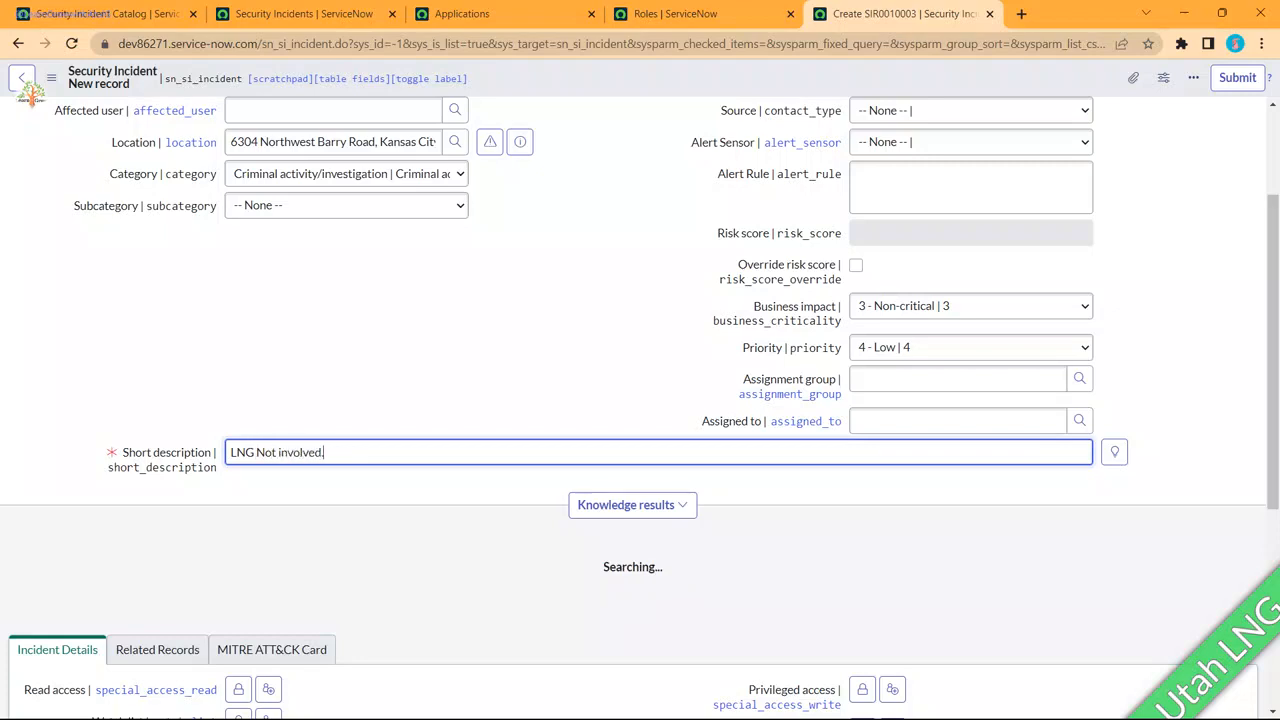
{"action": "right_click", "coordinate": [615, 78]}
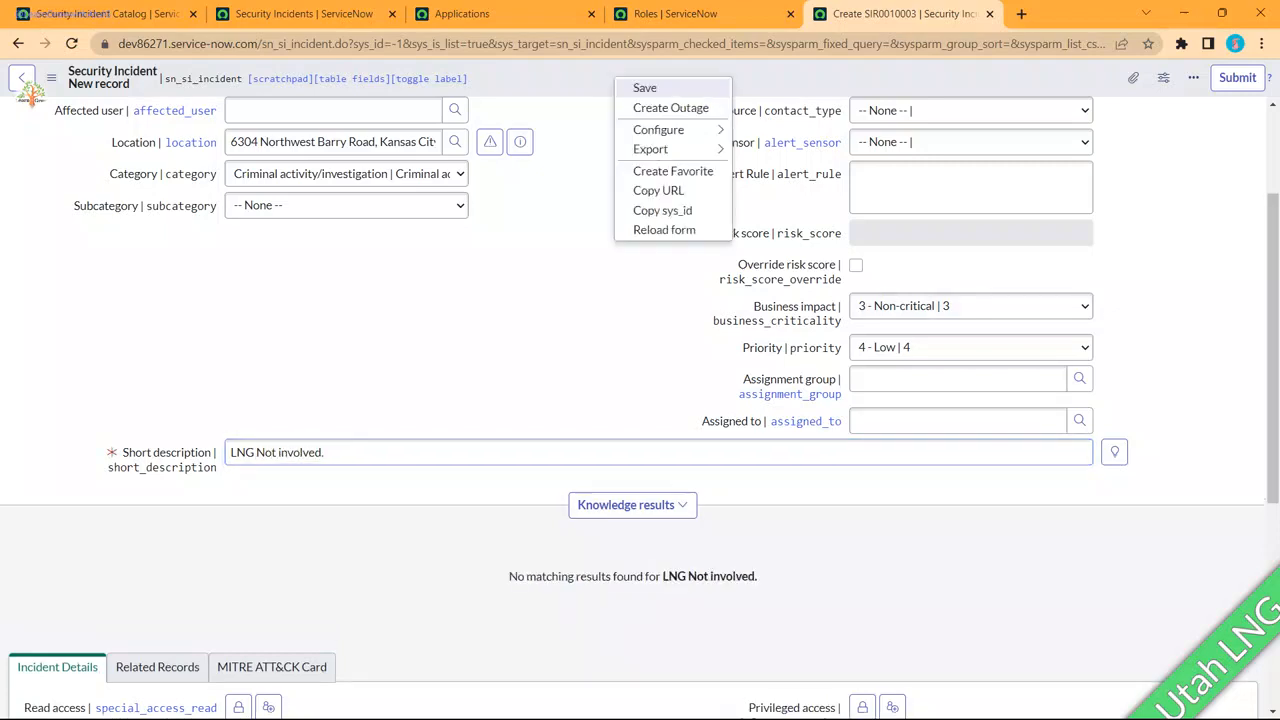
{"action": "left_click", "coordinate": [645, 88]}
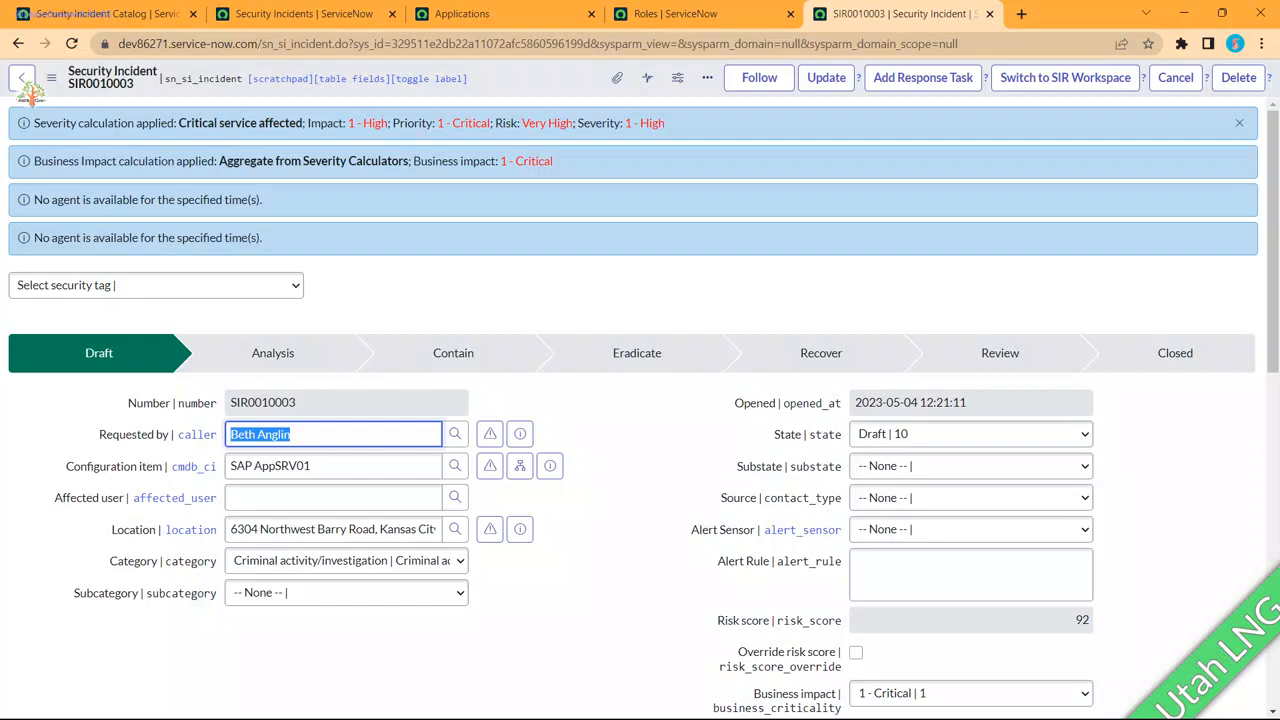
Step: Look through the security tag choices without picking one, and highlight the assignment group on the saved incident
{"action": "left_click", "coordinate": [156, 286]}
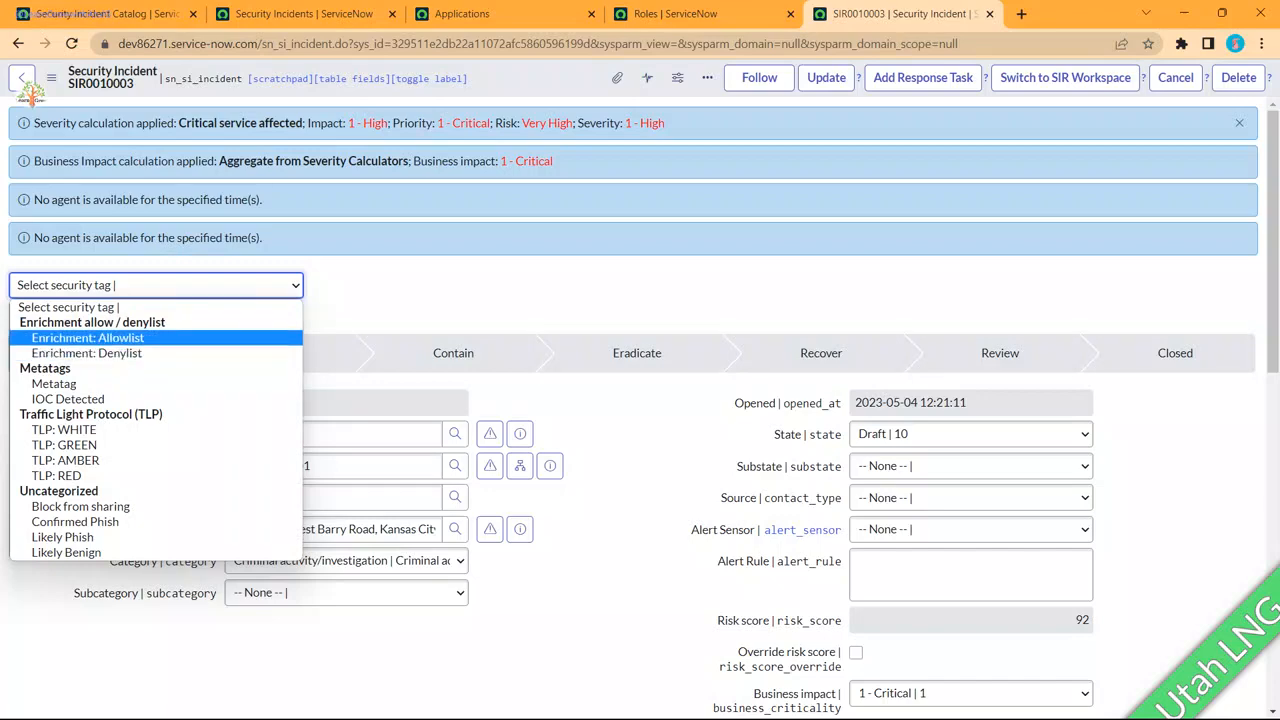
{"action": "left_click", "coordinate": [560, 292]}
{"action": "scroll", "coordinate": [640, 408], "scroll_direction": "down", "scroll_amount": 5}
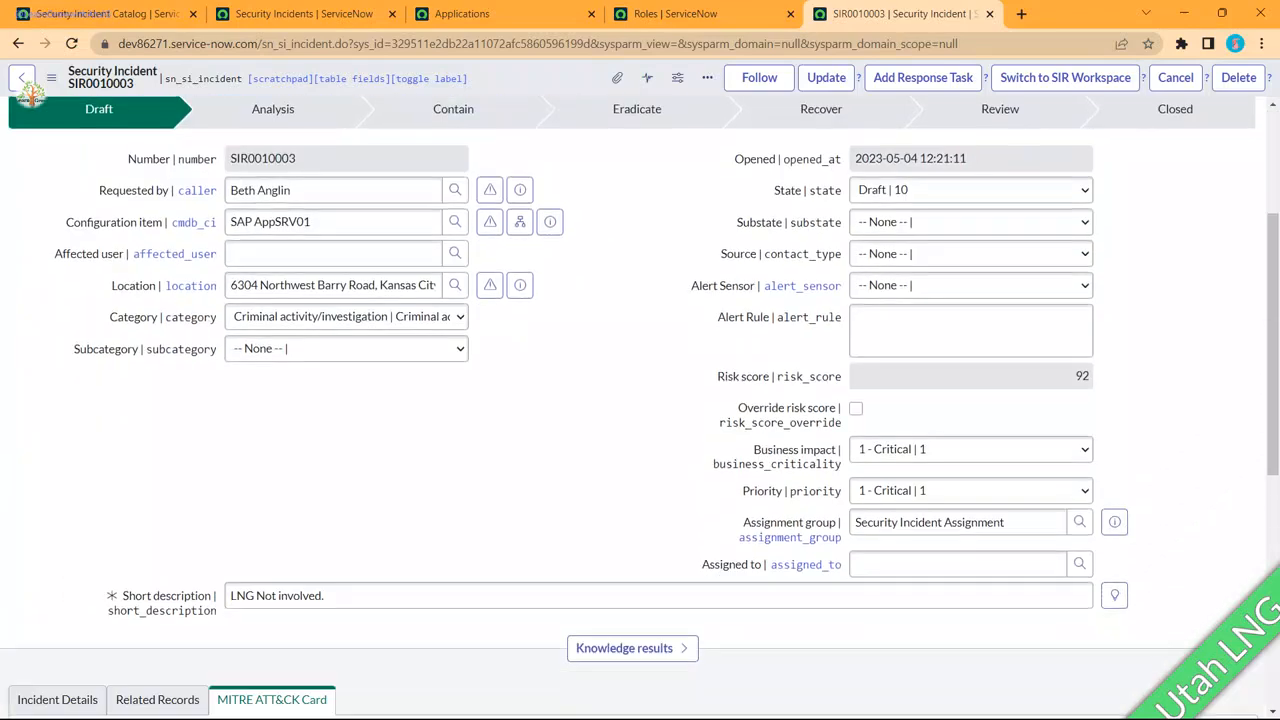
{"action": "left_click_drag", "start_coordinate": [1012, 350], "coordinate": [844, 350]}
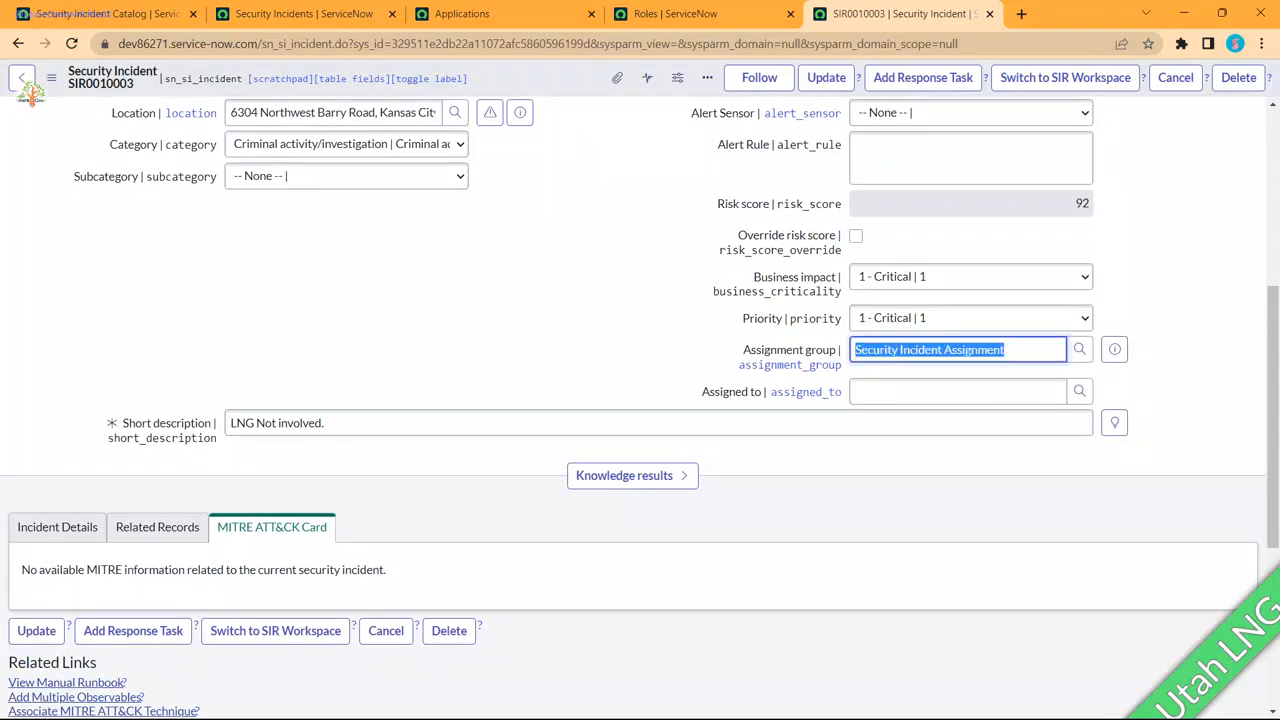
Step: Look through the related links and Affected Users list of the incident, and return to its main fields
{"action": "scroll", "coordinate": [640, 400], "scroll_direction": "down", "scroll_amount": 3}
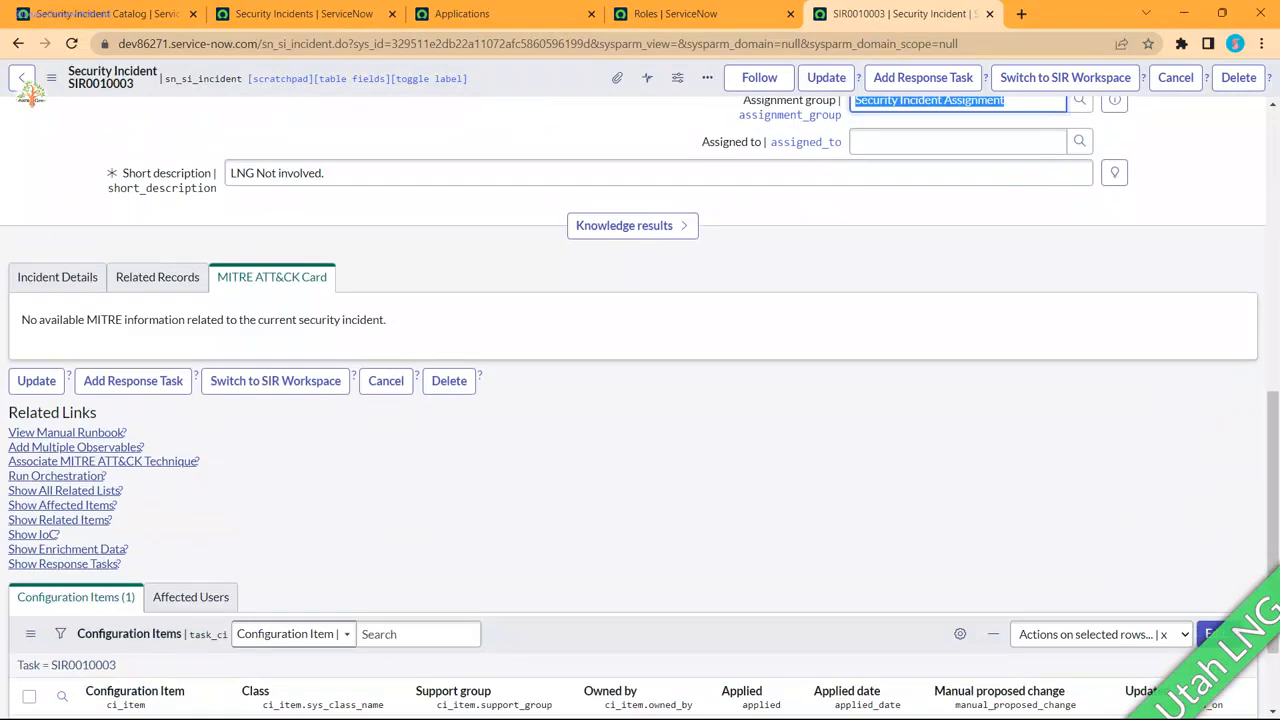
{"action": "scroll", "coordinate": [640, 400], "scroll_direction": "down", "scroll_amount": 2}
{"action": "left_click", "coordinate": [191, 473]}
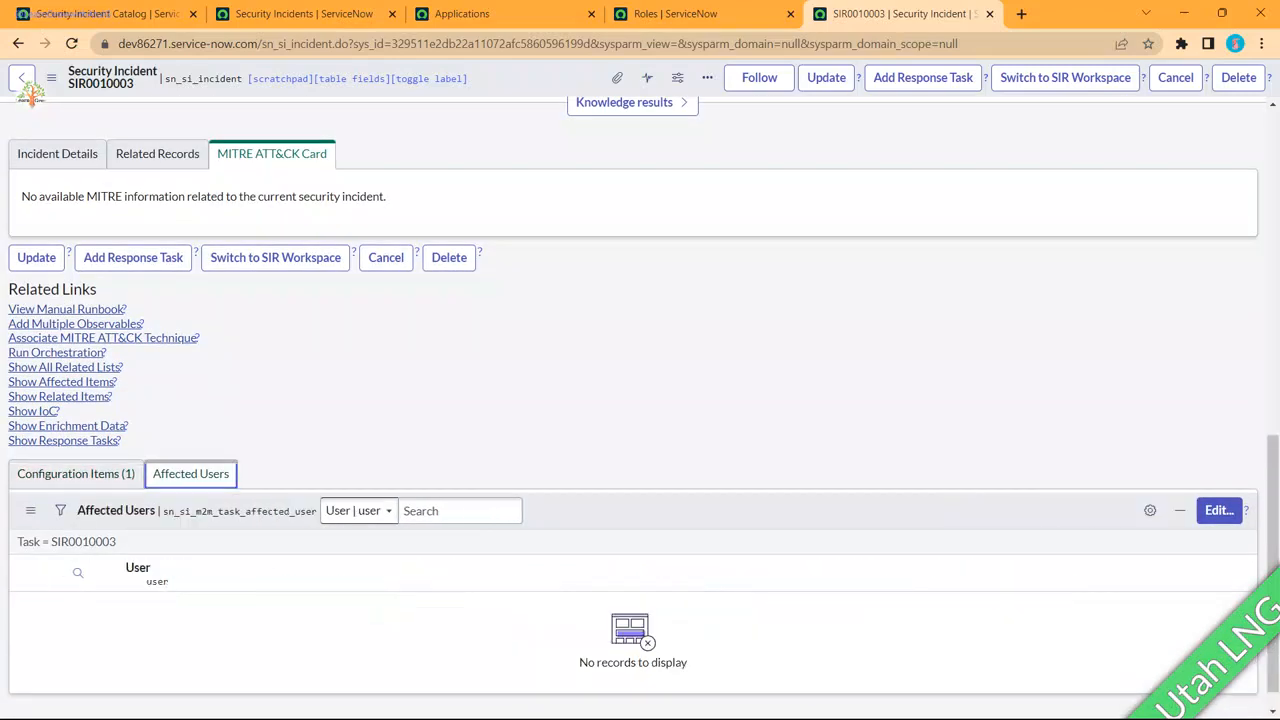
{"action": "scroll", "coordinate": [640, 400], "scroll_direction": "up", "scroll_amount": 8}
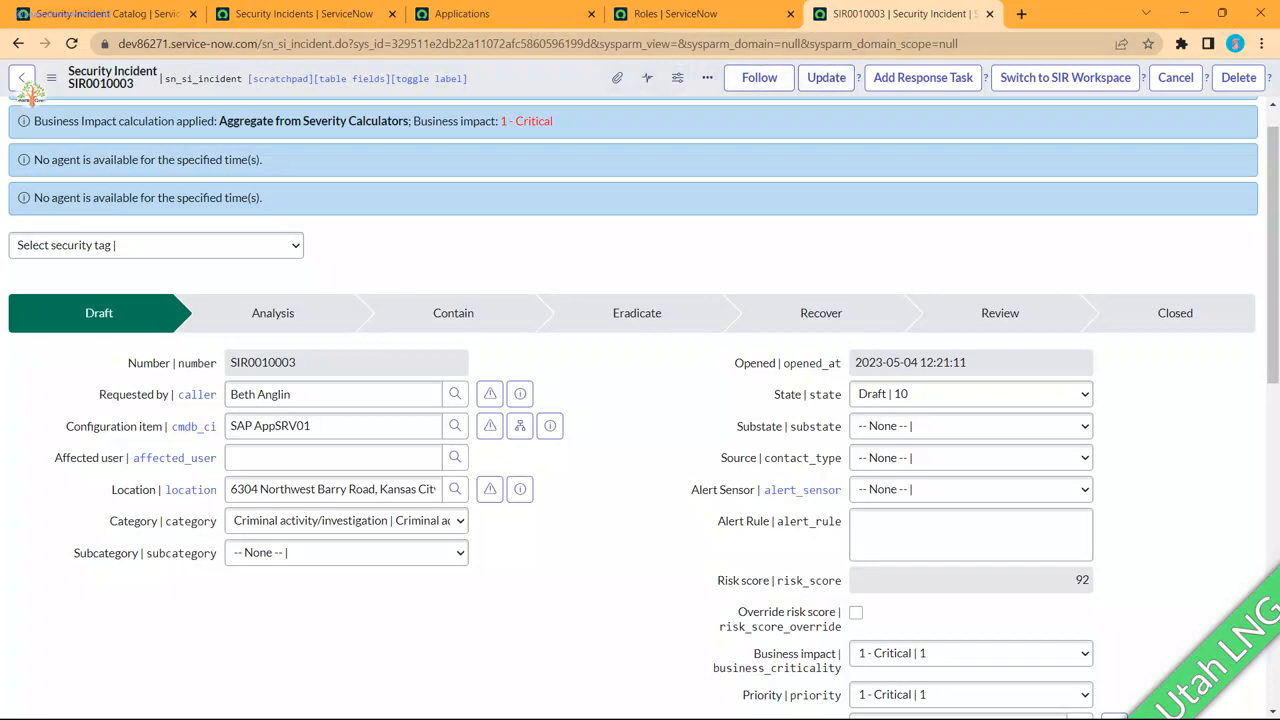
Step: Open the Security Incident Response Workspace in the catalog's browser tab and display its Security Incidents list
{"action": "left_click", "coordinate": [108, 14]}
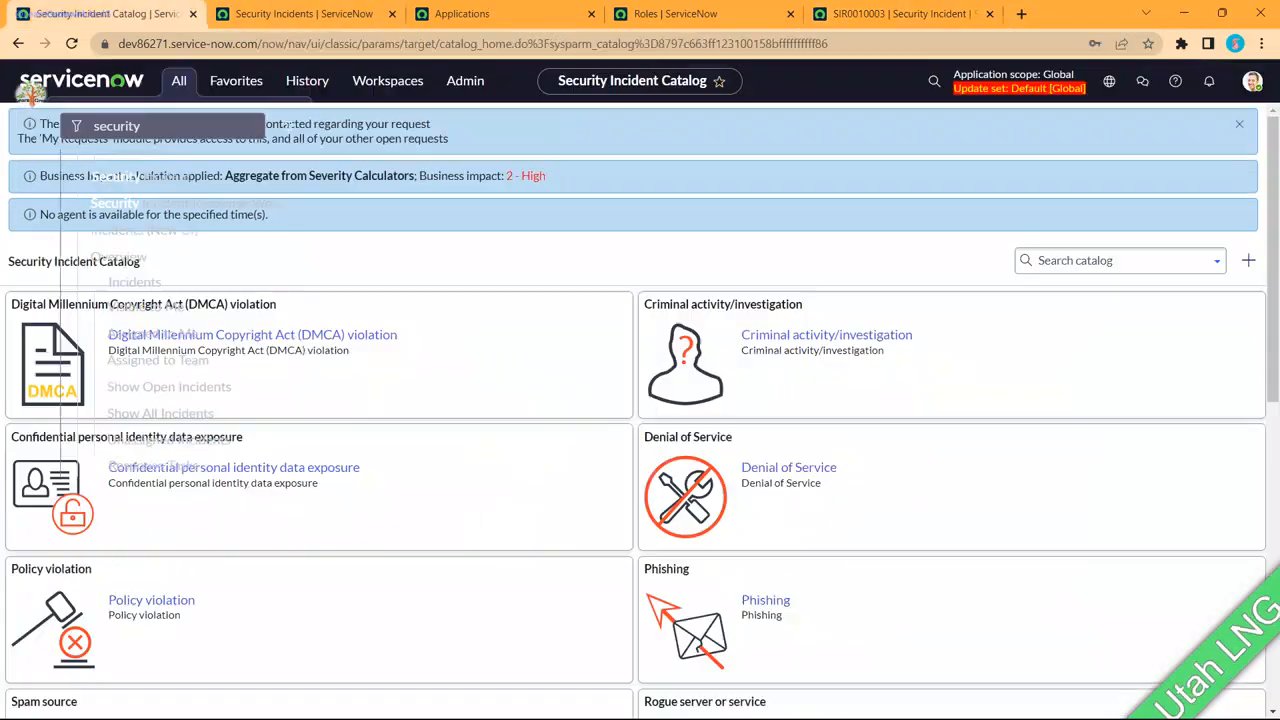
{"action": "left_click", "coordinate": [387, 80]}
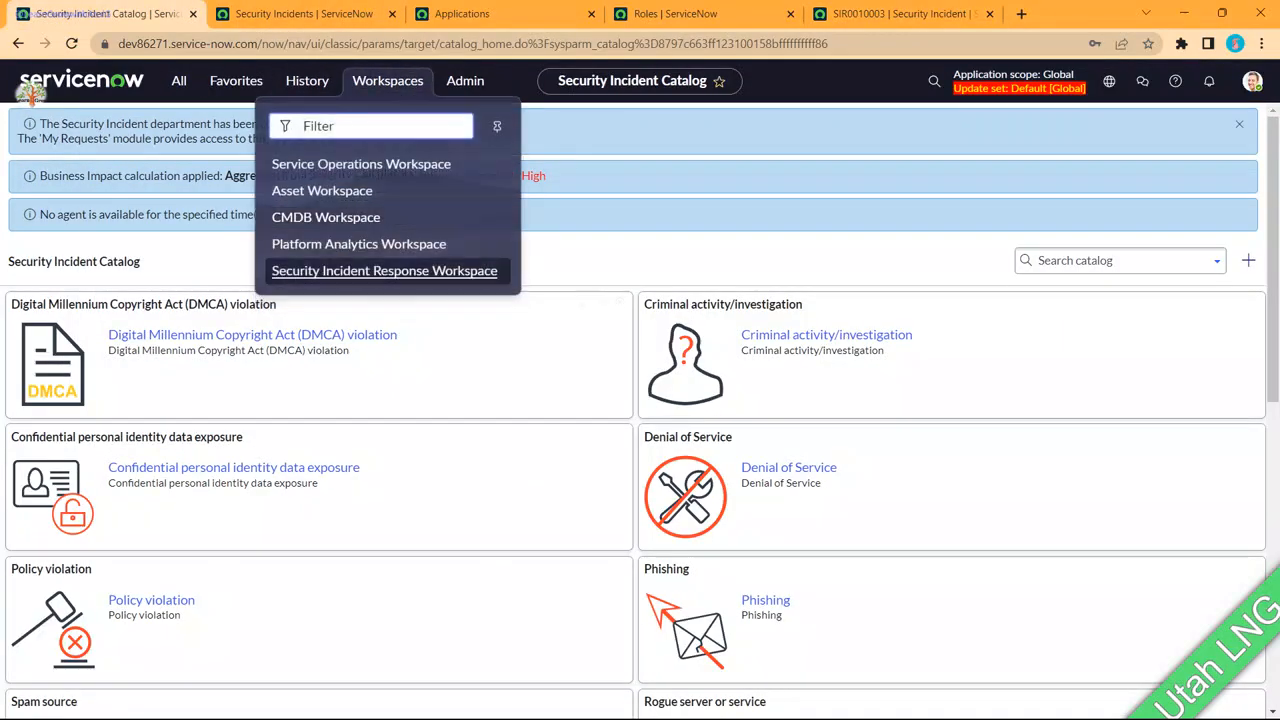
{"action": "left_click", "coordinate": [384, 270]}
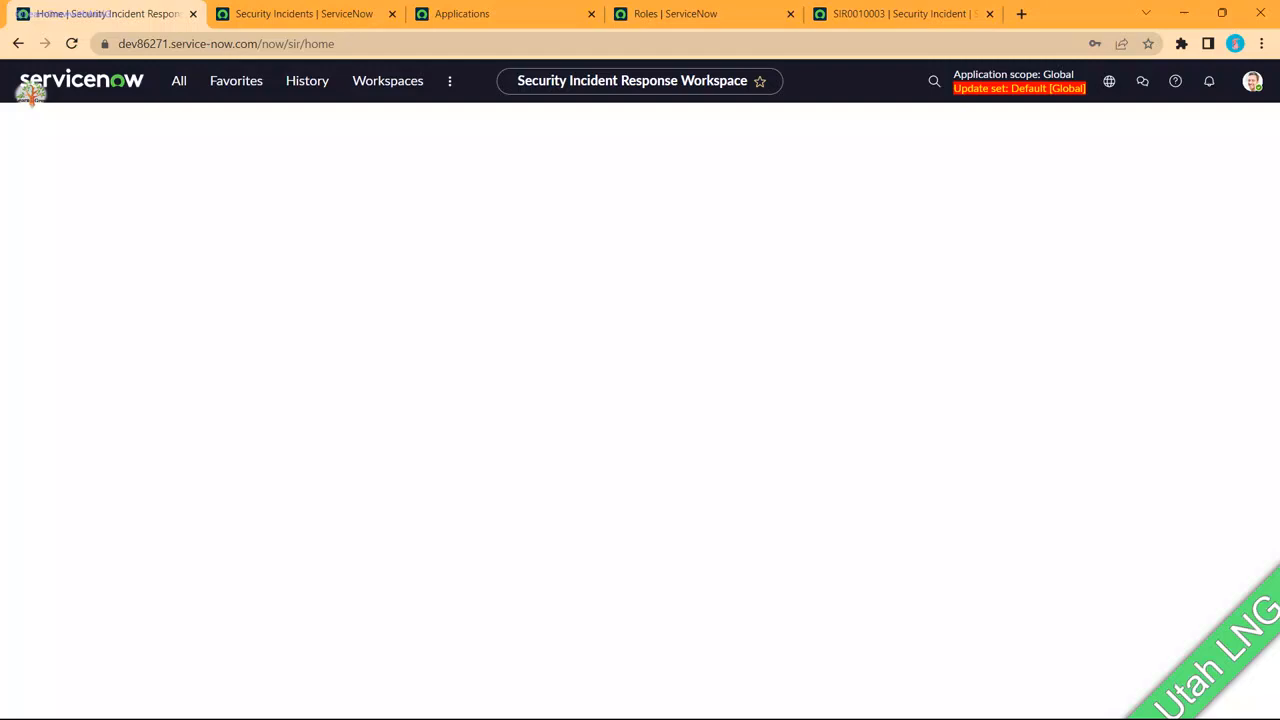
{"action": "left_click", "coordinate": [300, 14]}
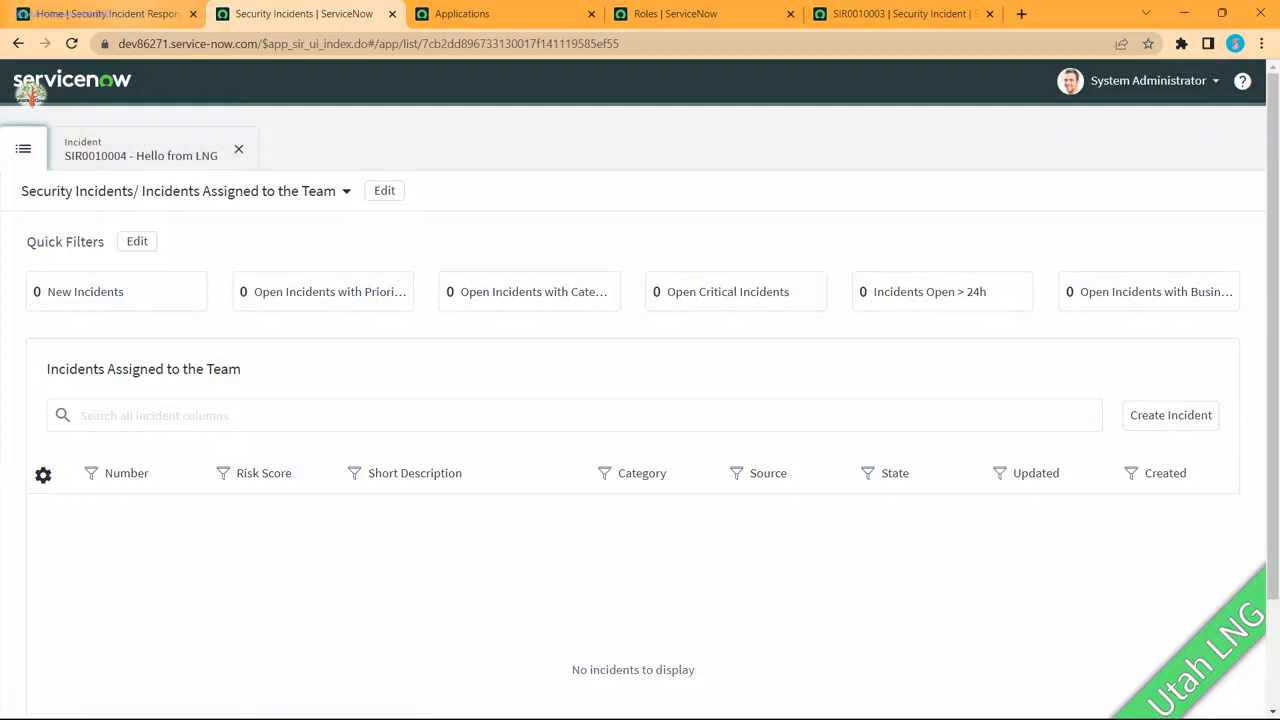
{"action": "left_click", "coordinate": [100, 14]}
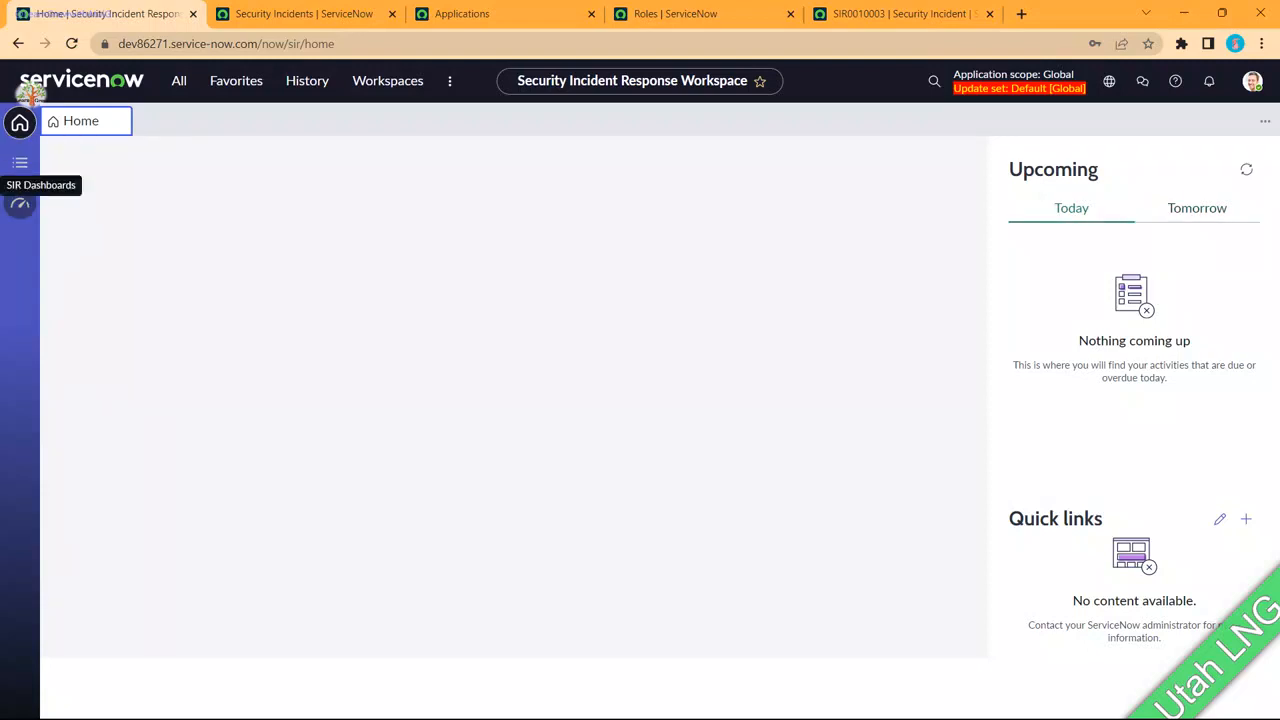
{"action": "left_click", "coordinate": [20, 162]}
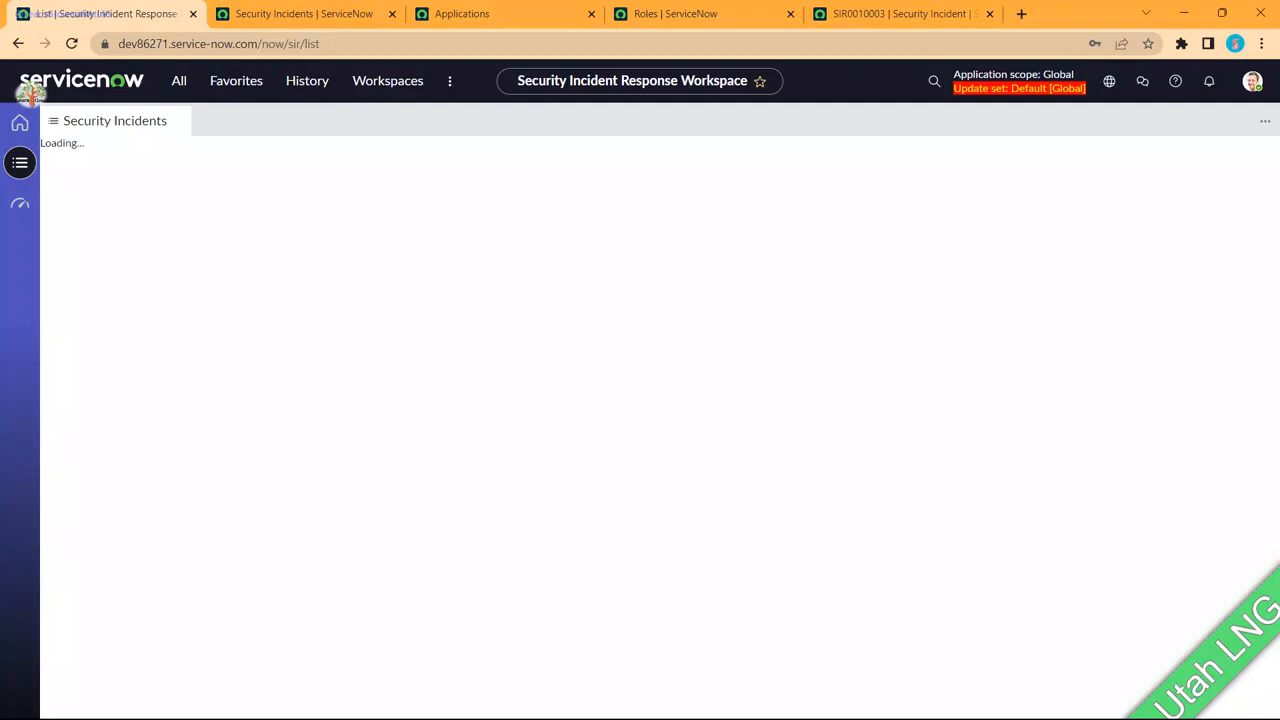
Step: Set the state of security incident SIR0010003 to Analysis in its classic form and save the record
{"action": "left_click", "coordinate": [904, 14]}
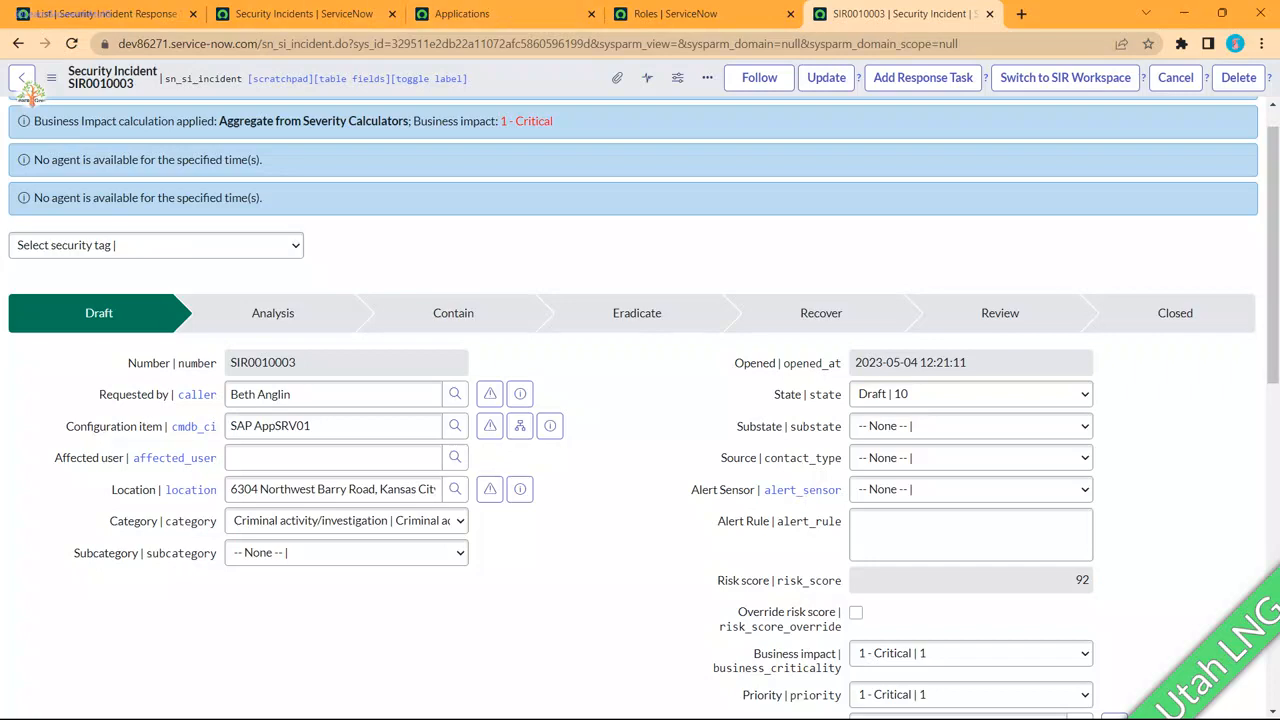
{"action": "right_click", "coordinate": [510, 80]}
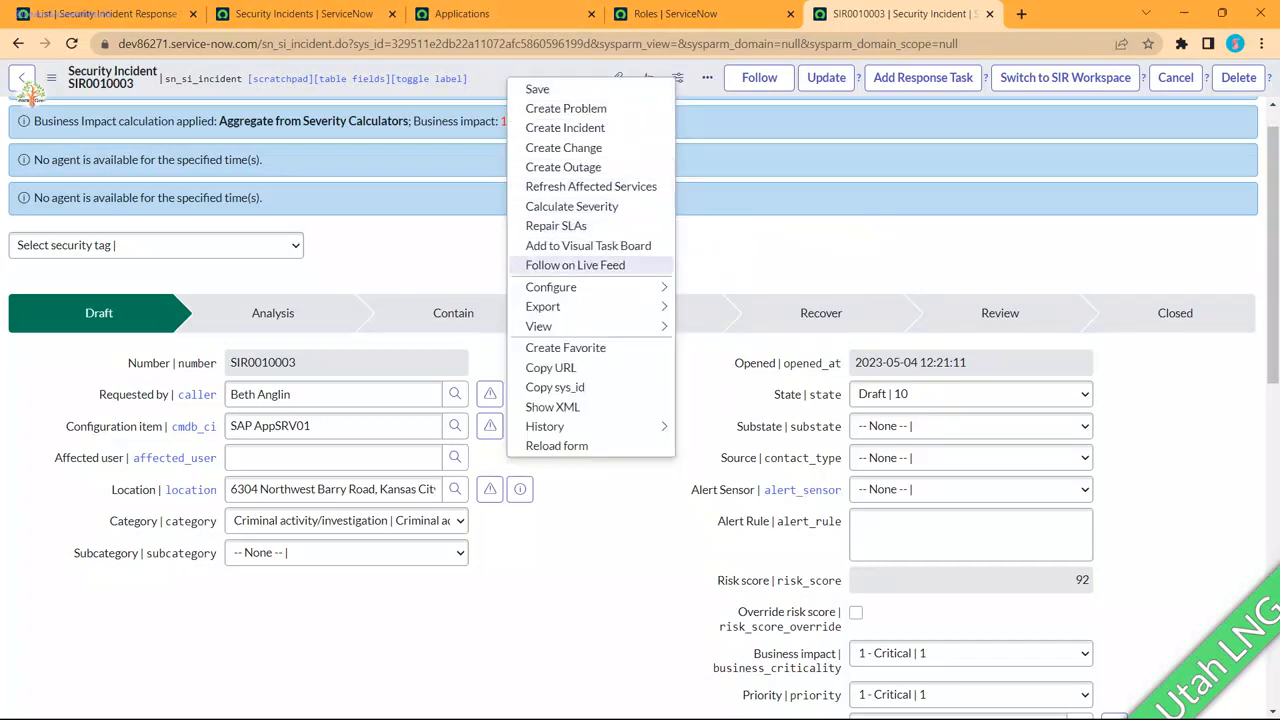
{"action": "left_click", "coordinate": [970, 393]}
{"action": "left_click", "coordinate": [892, 431]}
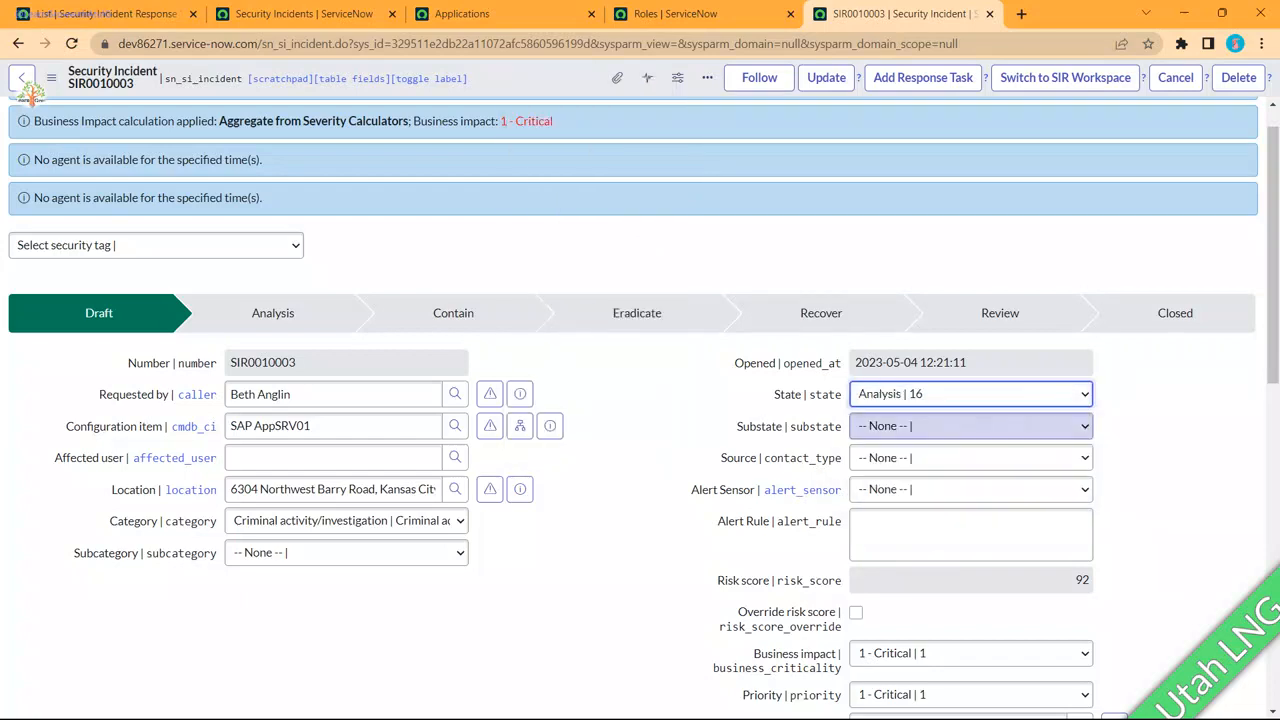
{"action": "right_click", "coordinate": [543, 73]}
{"action": "left_click", "coordinate": [570, 83]}
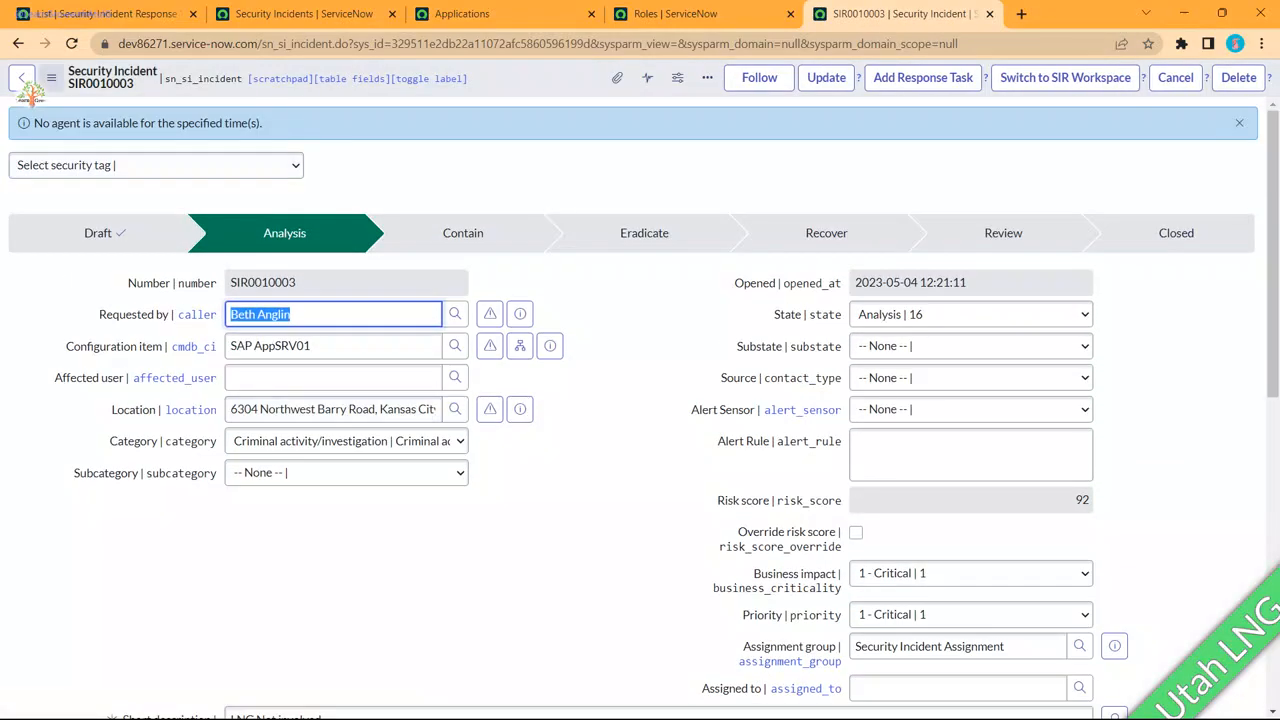
Step: Look through the additional actions available for the incident without choosing one
{"action": "left_click", "coordinate": [51, 77]}
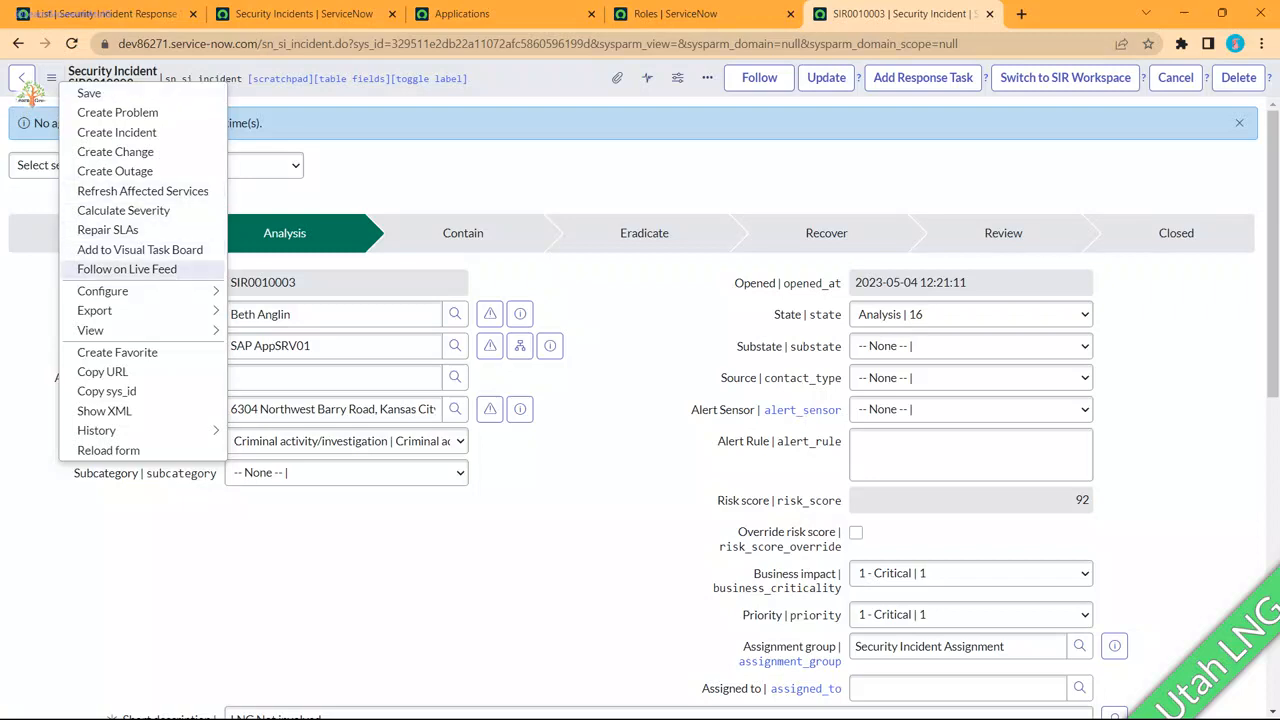
{"action": "mouse_move", "coordinate": [103, 291]}
{"action": "left_click", "coordinate": [580, 390]}
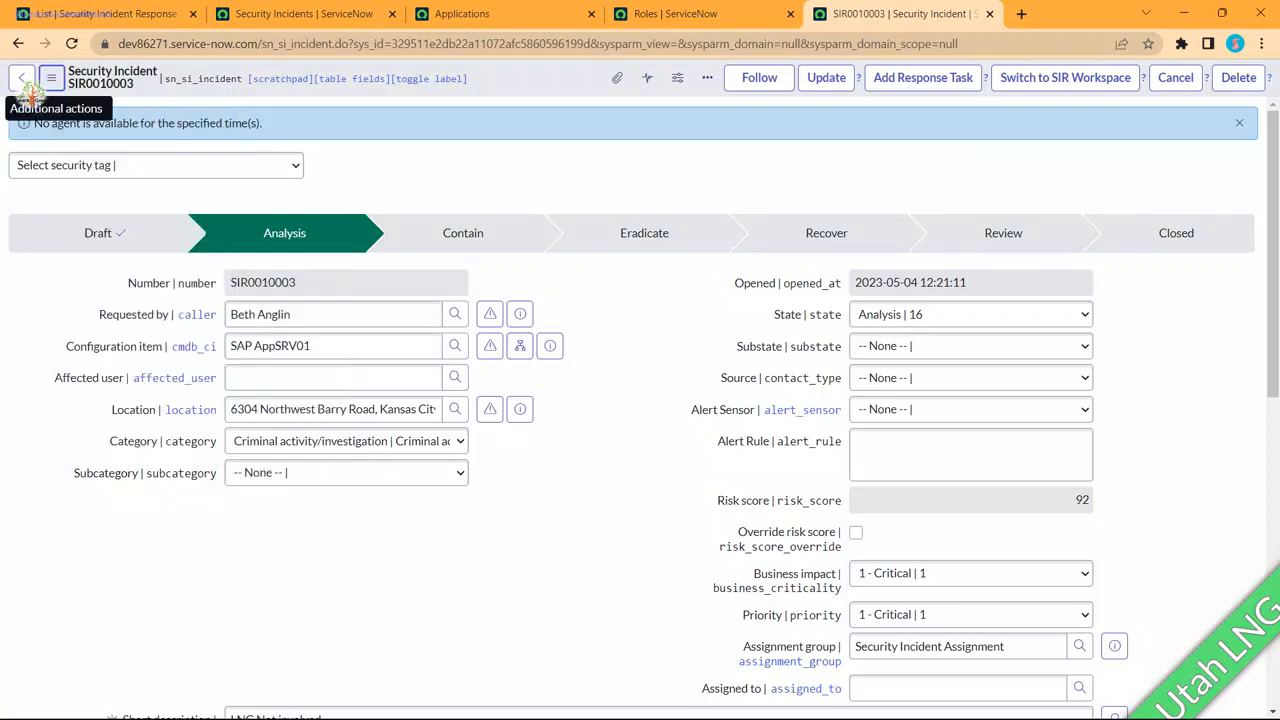
Step: Search the application navigator for "major i" and look through the matching Major Incidents modules
{"action": "left_click", "coordinate": [110, 14]}
{"action": "left_click", "coordinate": [179, 81]}
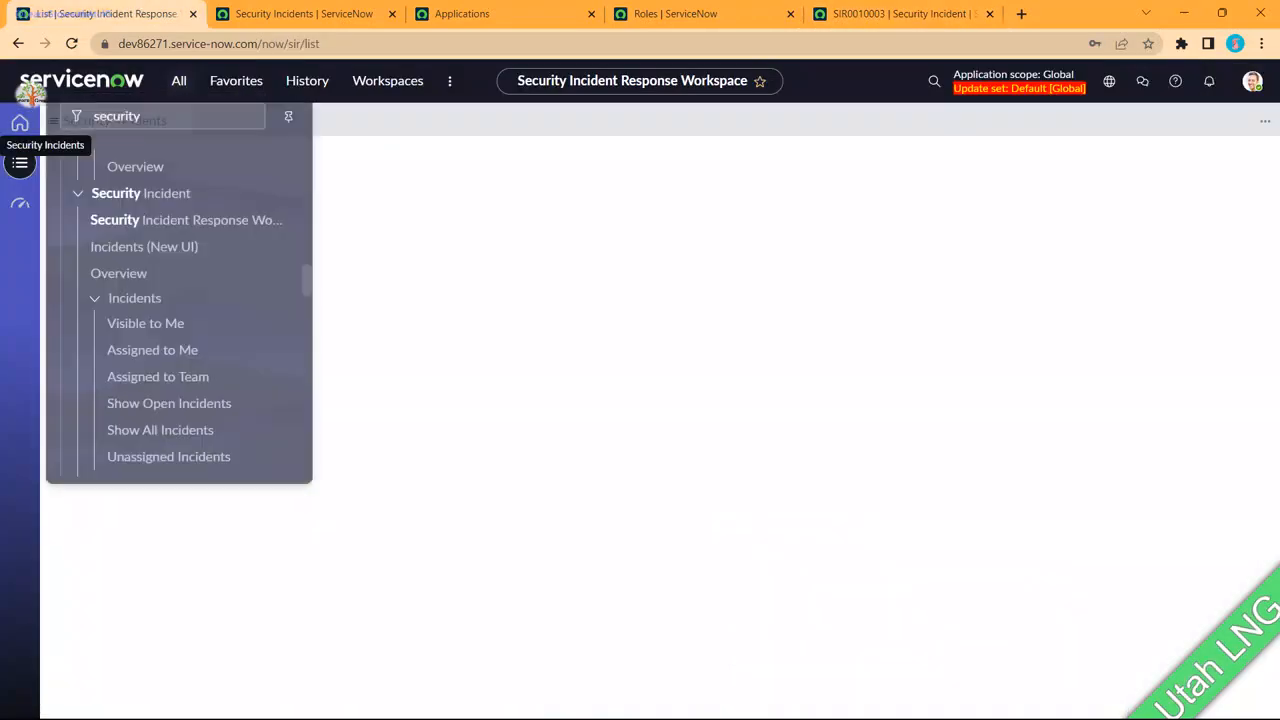
{"action": "type", "text": "major i"}
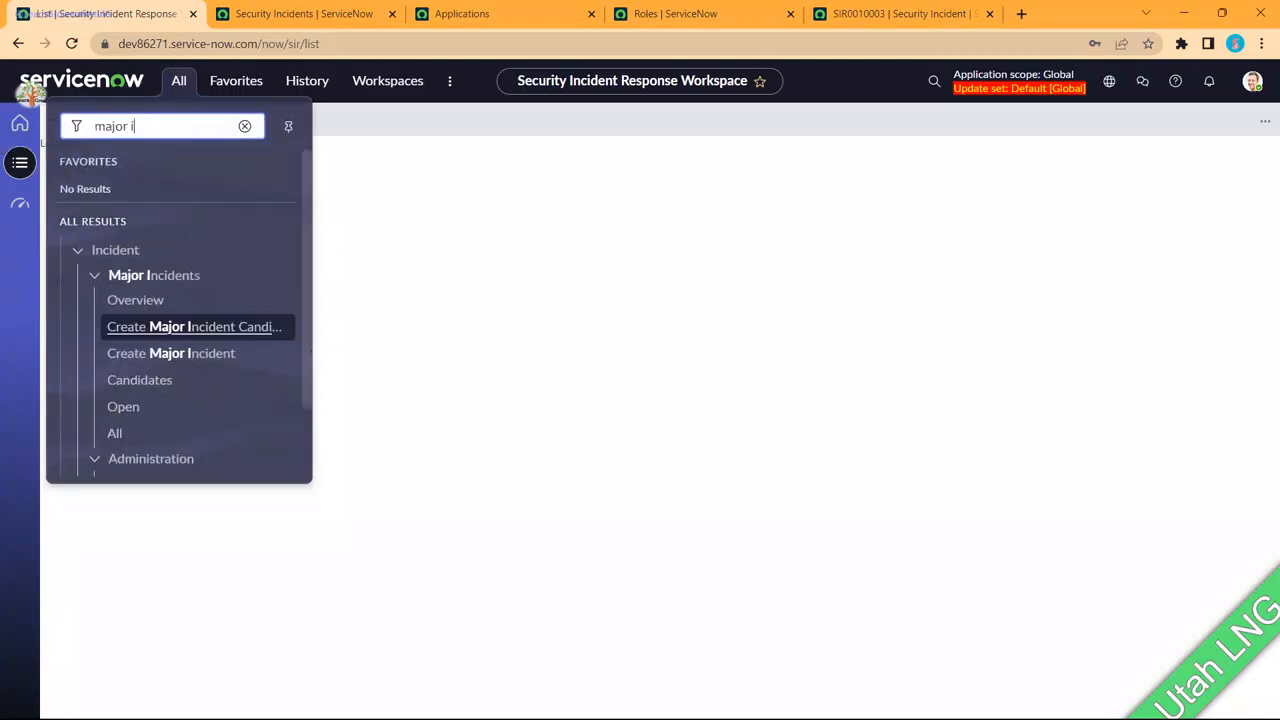
{"action": "scroll", "coordinate": [190, 302], "scroll_direction": "down", "scroll_amount": 1}
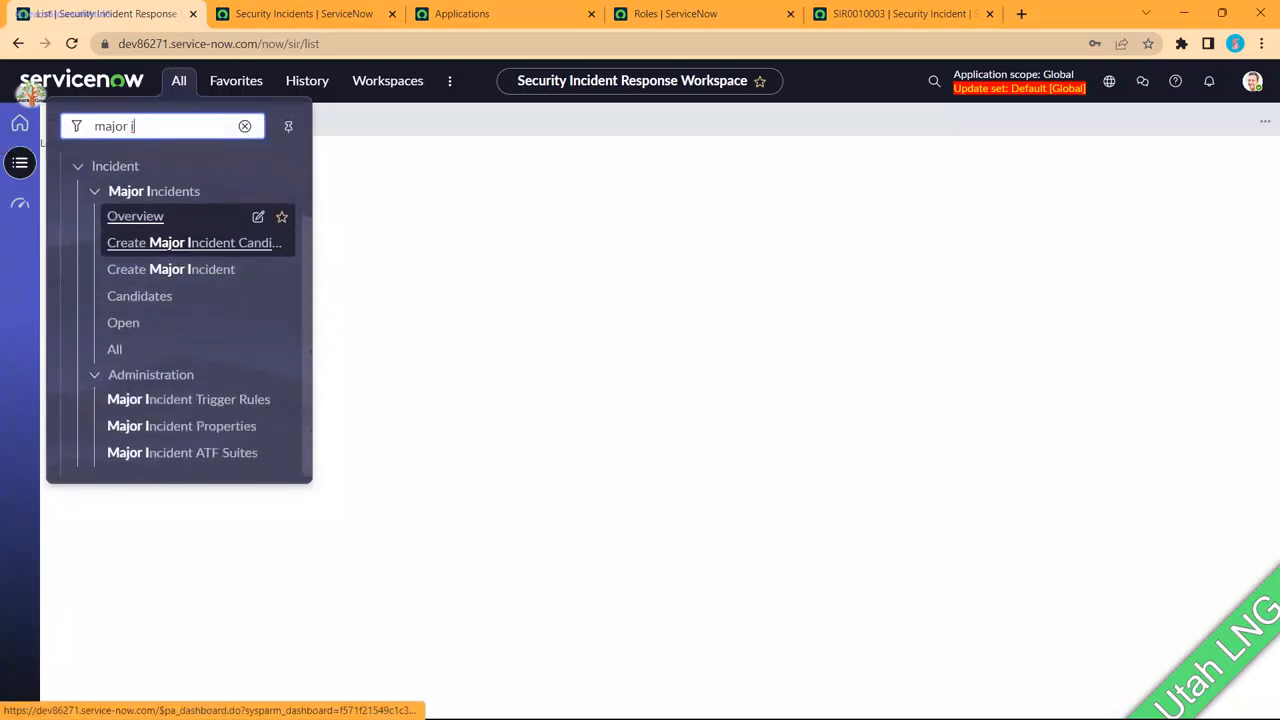
{"action": "scroll", "coordinate": [190, 322], "scroll_direction": "up", "scroll_amount": 1}
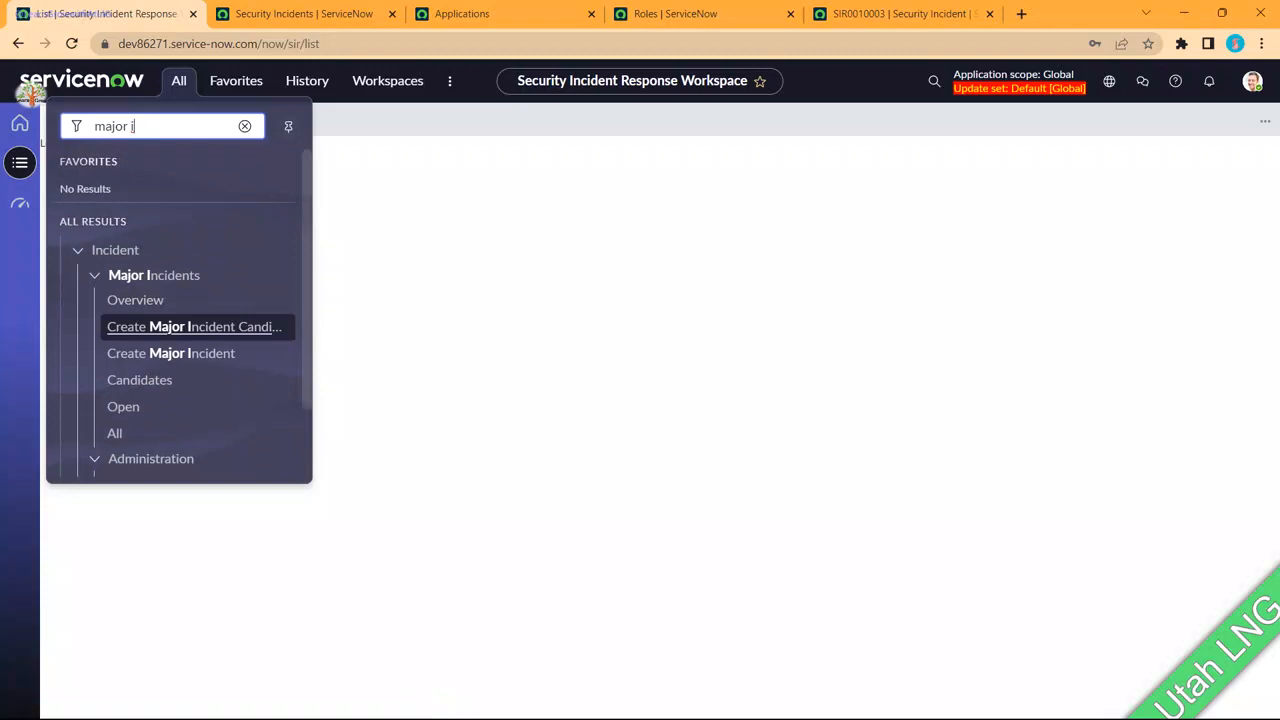
{"action": "left_click", "coordinate": [171, 353]}
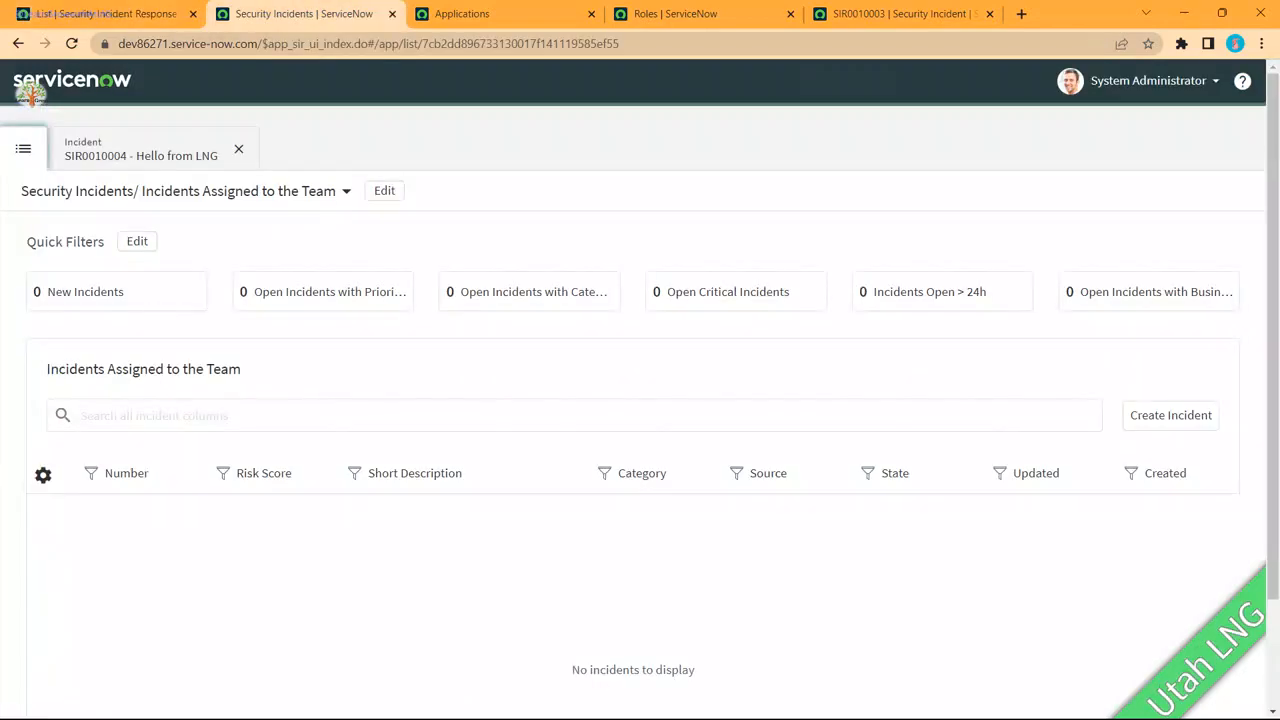
Step: Search the Applications page for "Major sec" and highlight the Major Security Incident Management title
{"action": "left_click", "coordinate": [470, 13]}
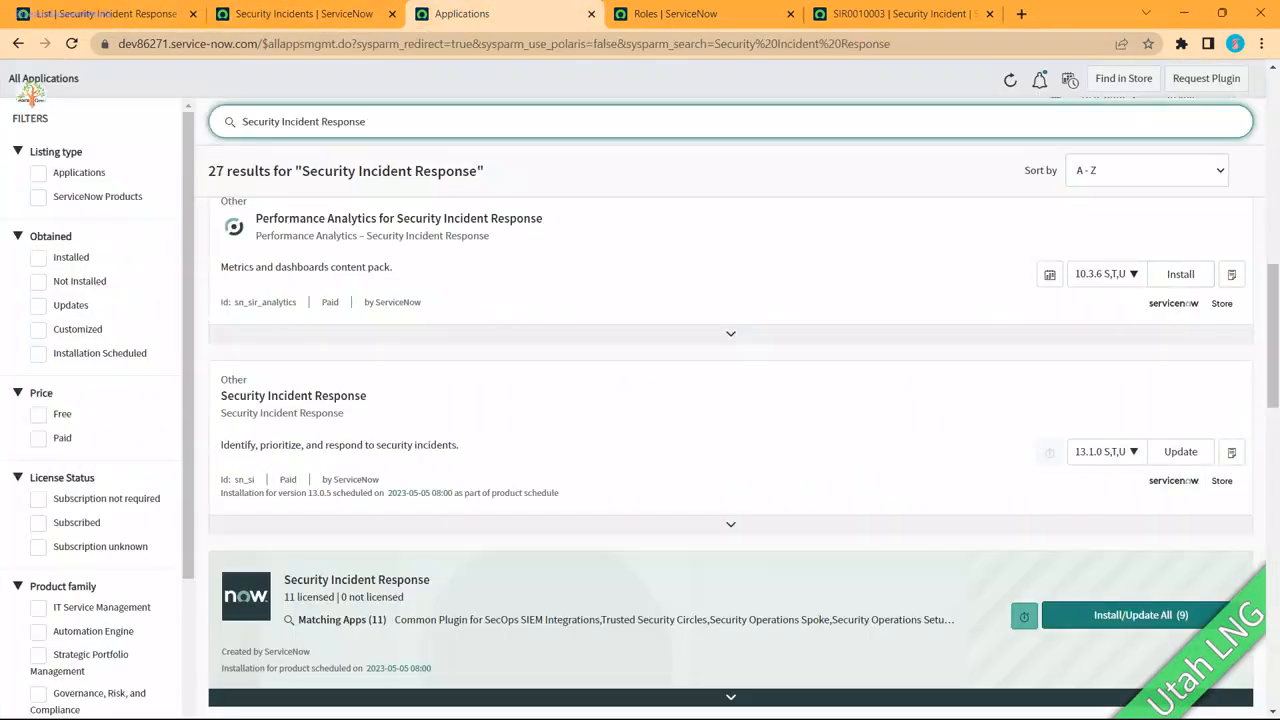
{"action": "left_click_drag", "start_coordinate": [366, 121], "coordinate": [242, 121]}
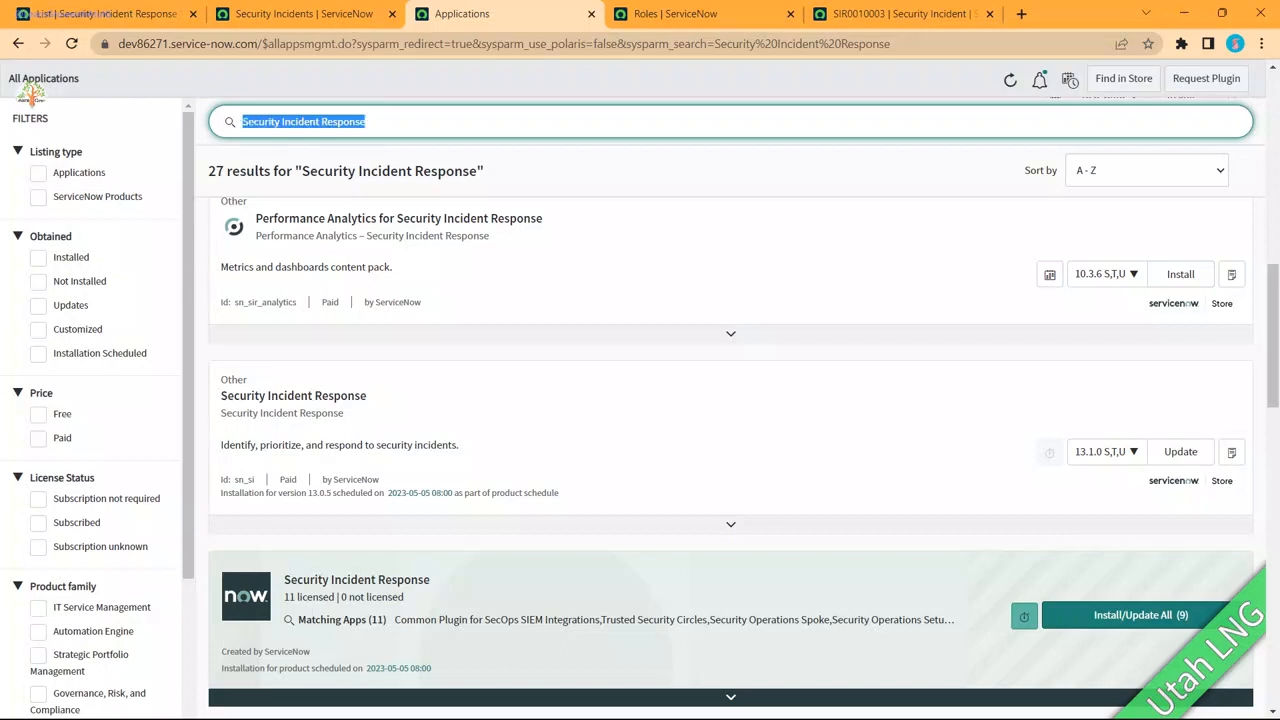
{"action": "type", "text": "Ma"}
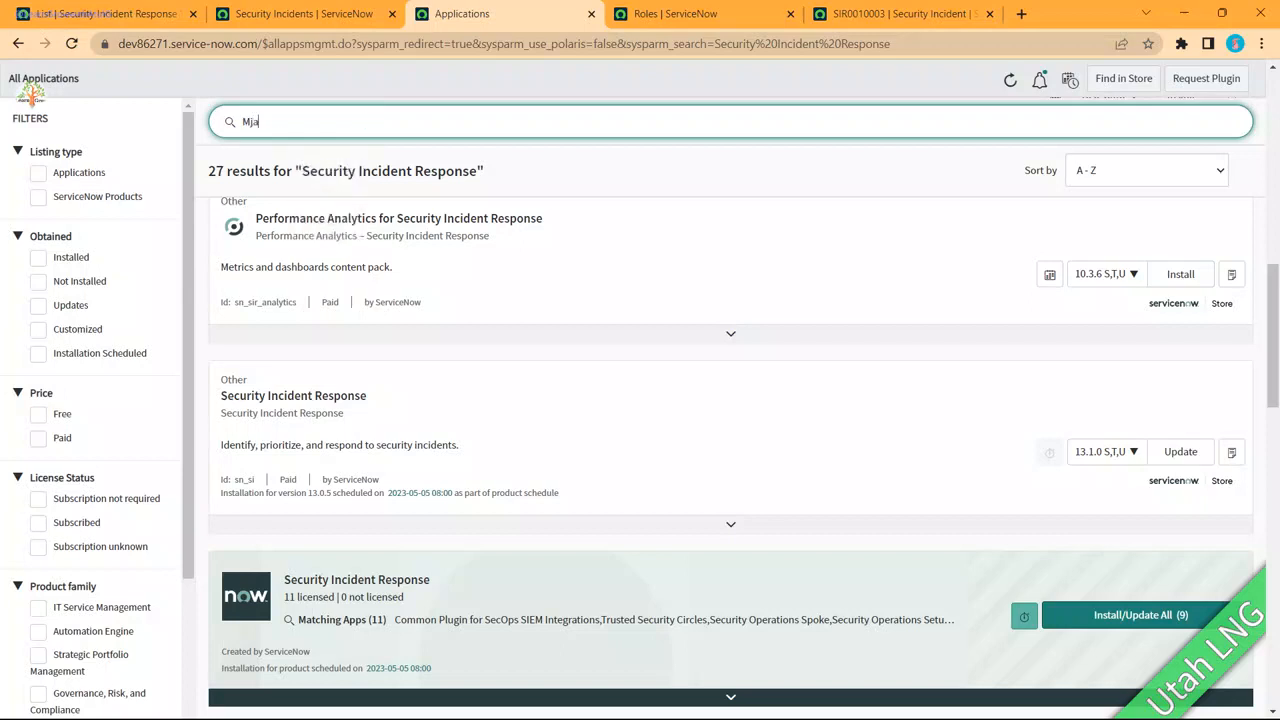
{"action": "type", "text": "jor s"}
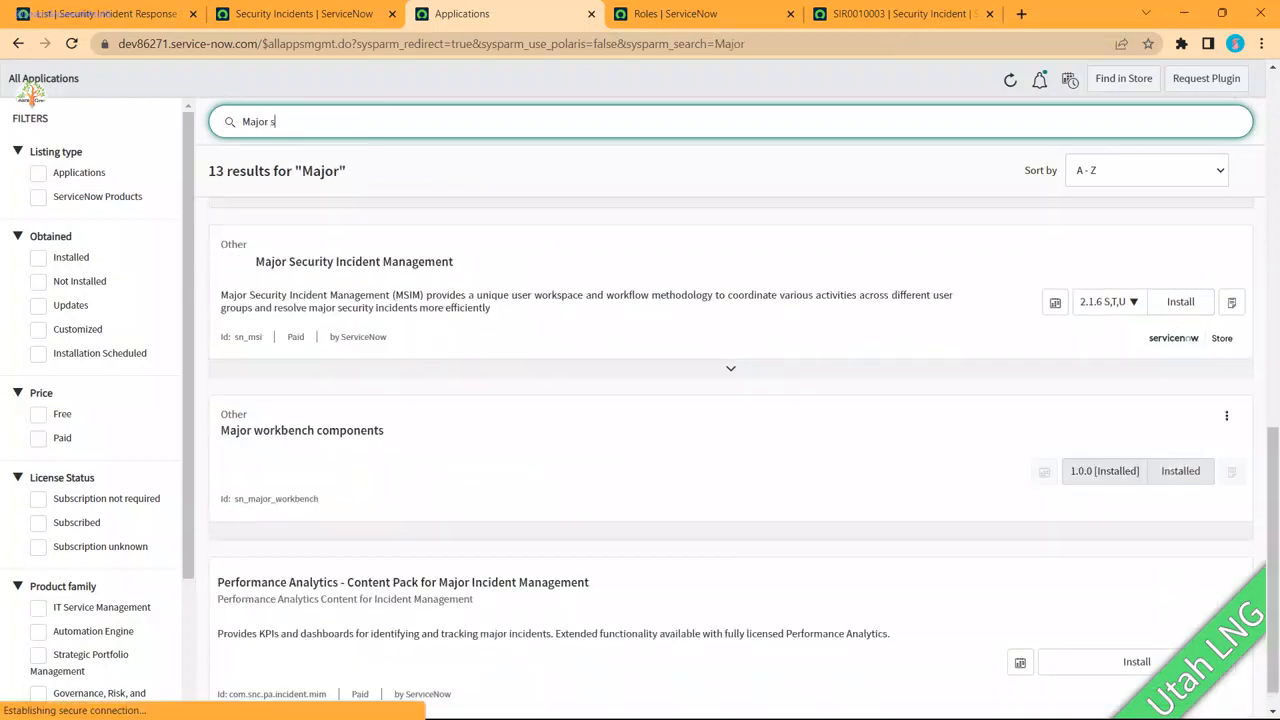
{"action": "type", "text": "ec"}
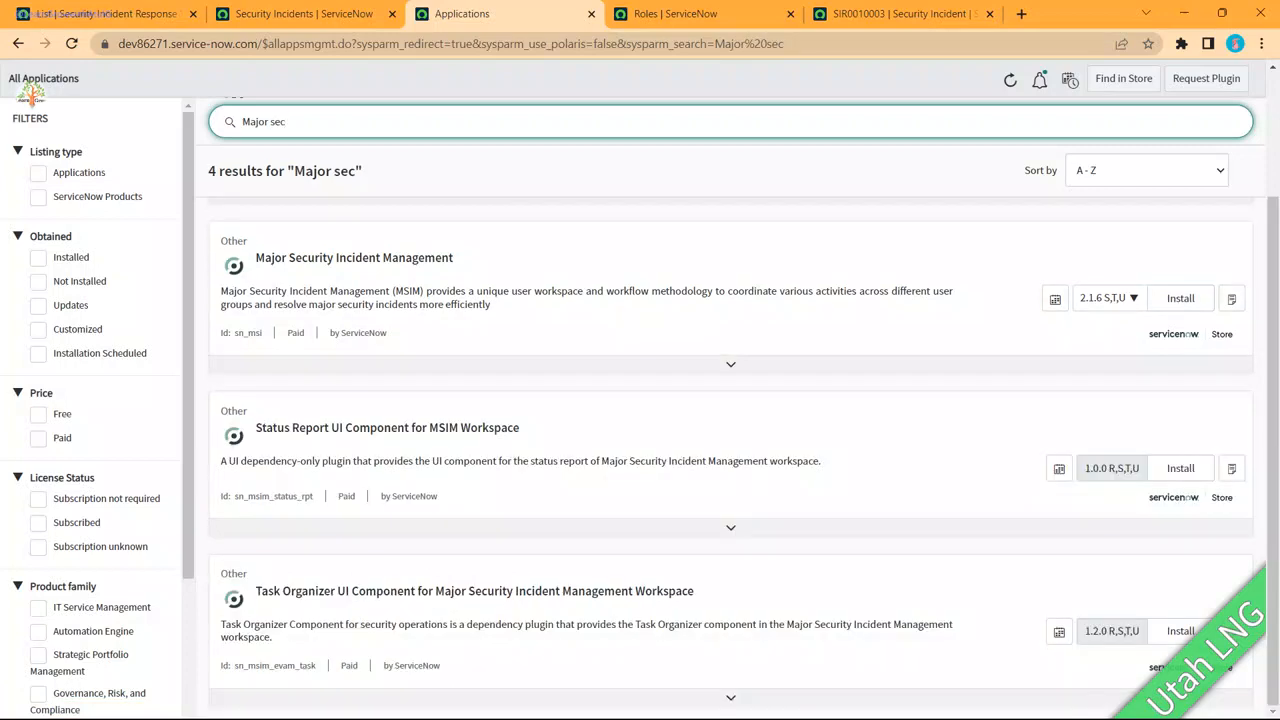
{"action": "left_click_drag", "start_coordinate": [255, 257], "coordinate": [454, 258]}
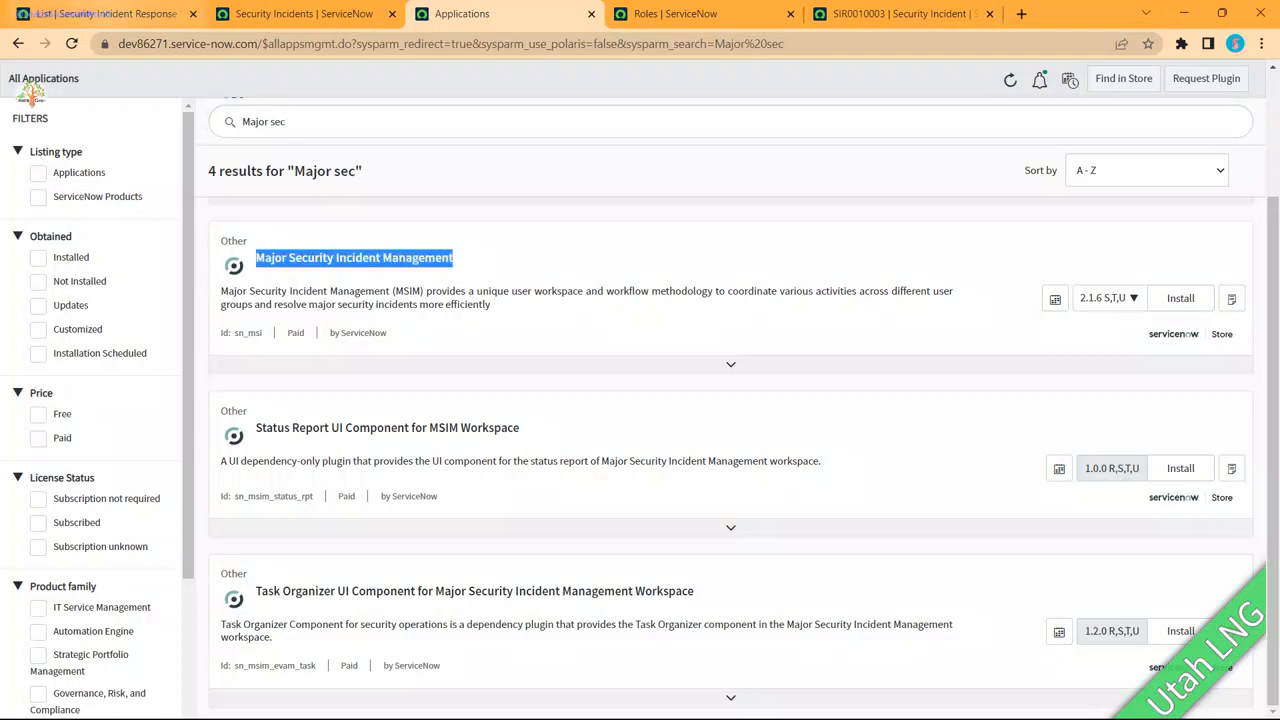
Step: Return to the classic record of incident SIR0010003 and look through its security tag choices without picking one
{"action": "left_click", "coordinate": [106, 14]}
{"action": "left_click", "coordinate": [304, 14]}
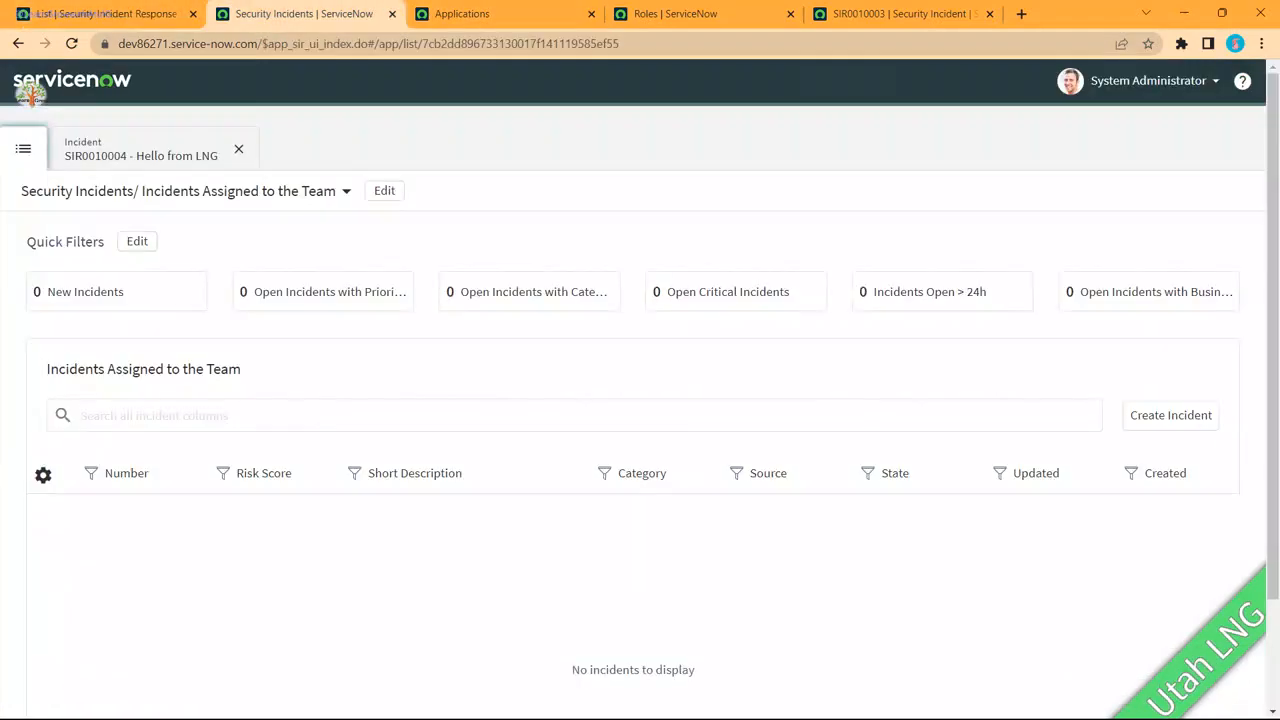
{"action": "left_click", "coordinate": [900, 14]}
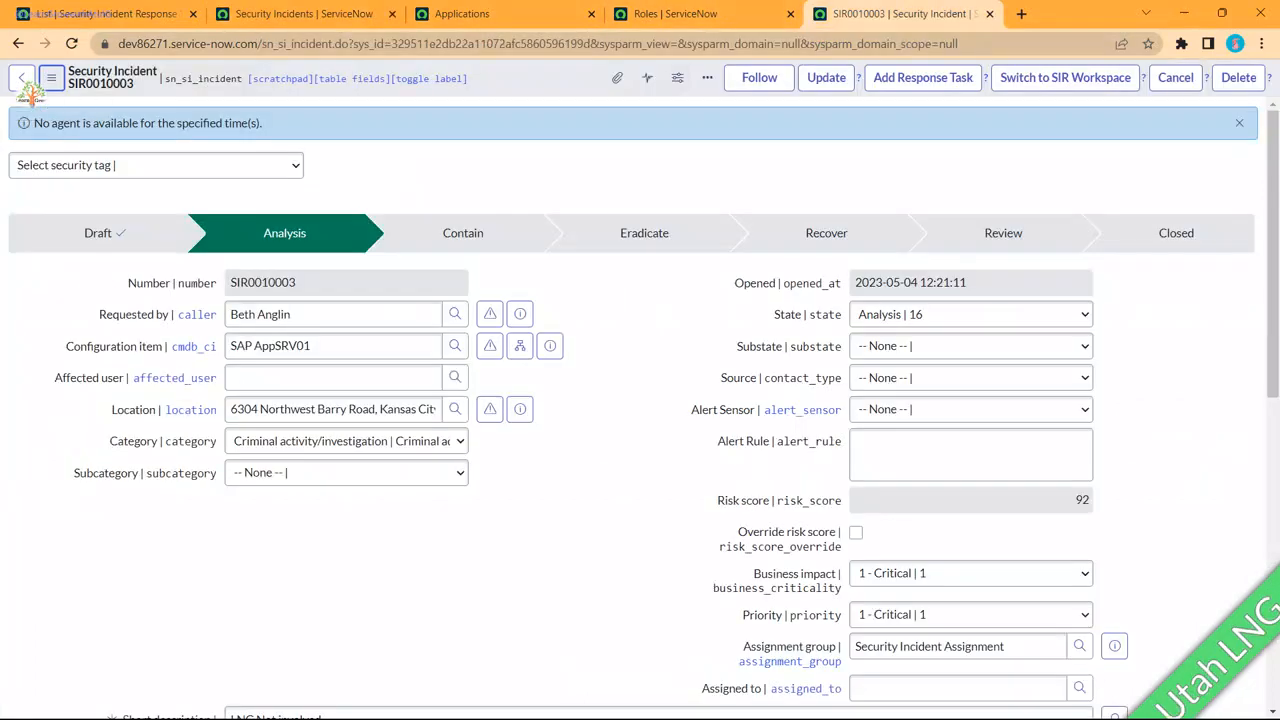
{"action": "left_click", "coordinate": [155, 165]}
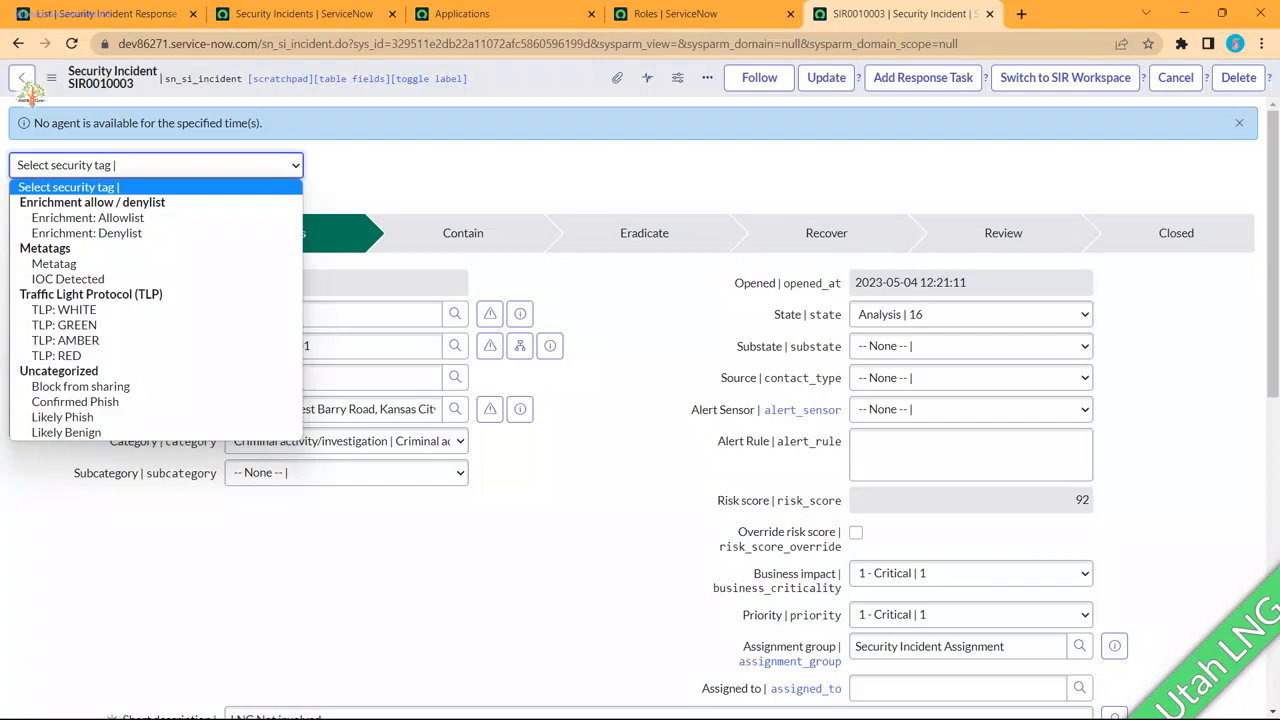
{"action": "left_click", "coordinate": [430, 177]}
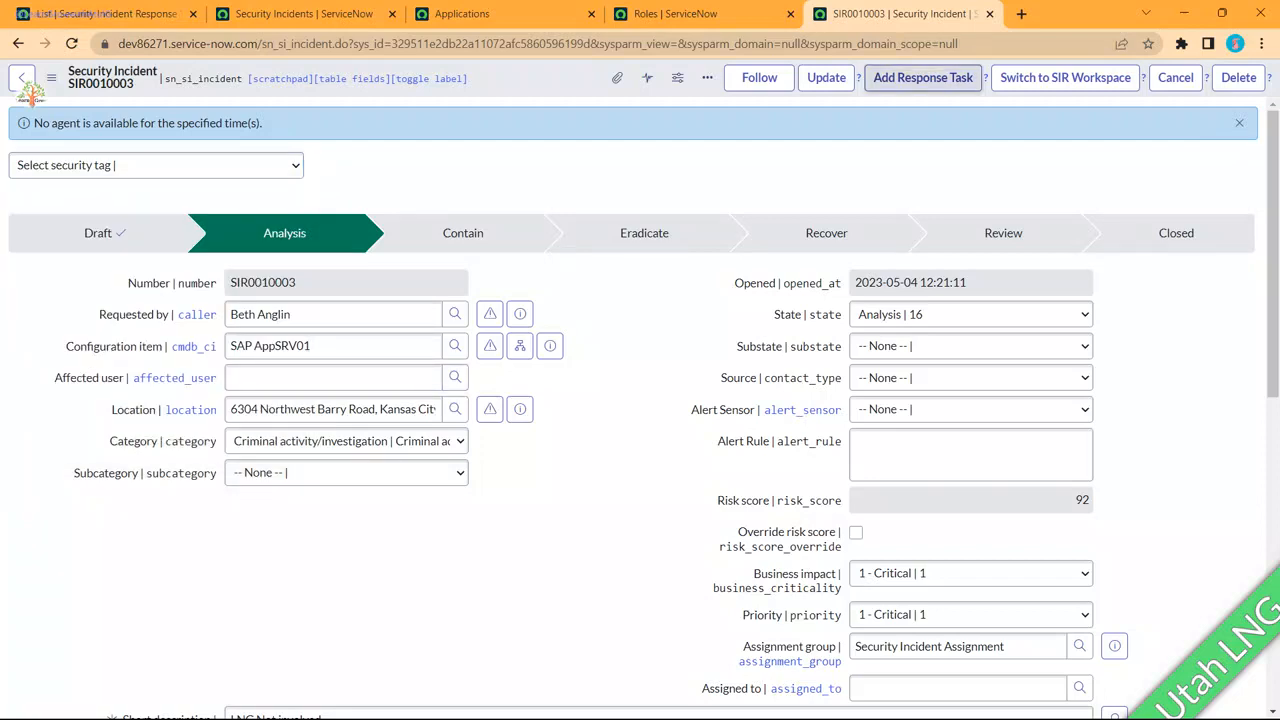
Step: Add a response task to the incident with the short description "Lets investigate" and save it, staying on its record
{"action": "left_click", "coordinate": [923, 77]}
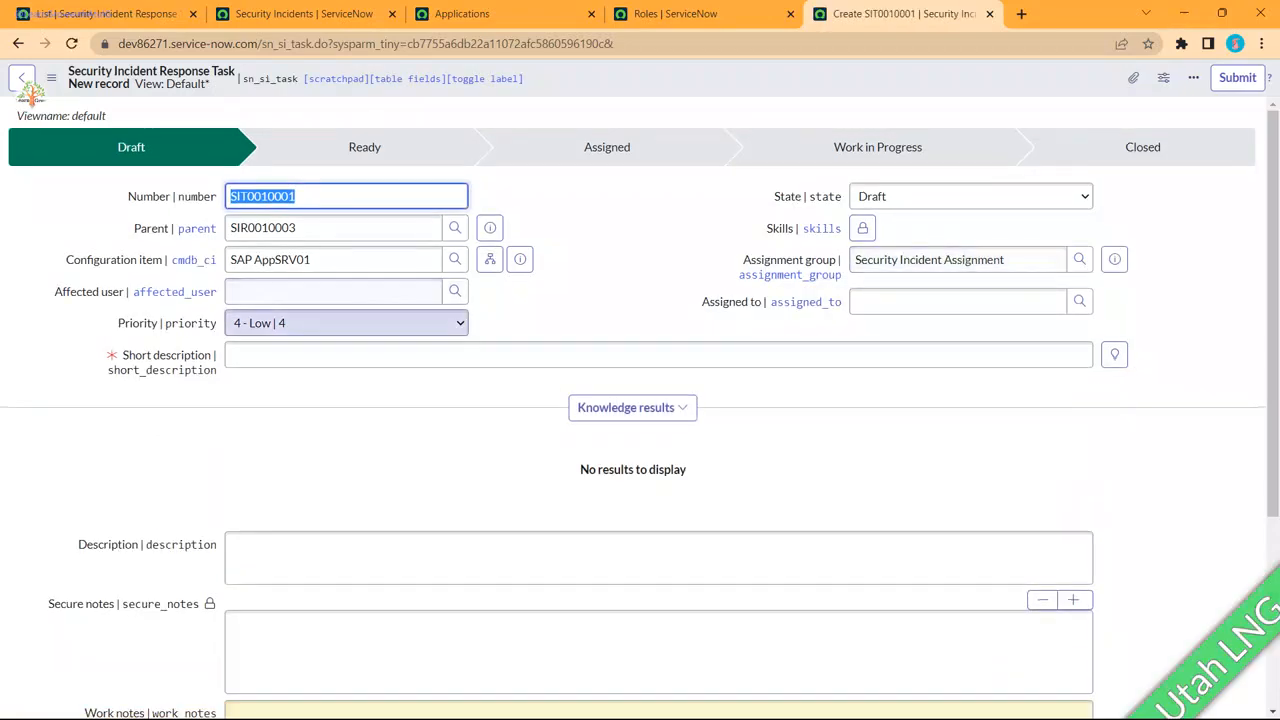
{"action": "left_click", "coordinate": [350, 355]}
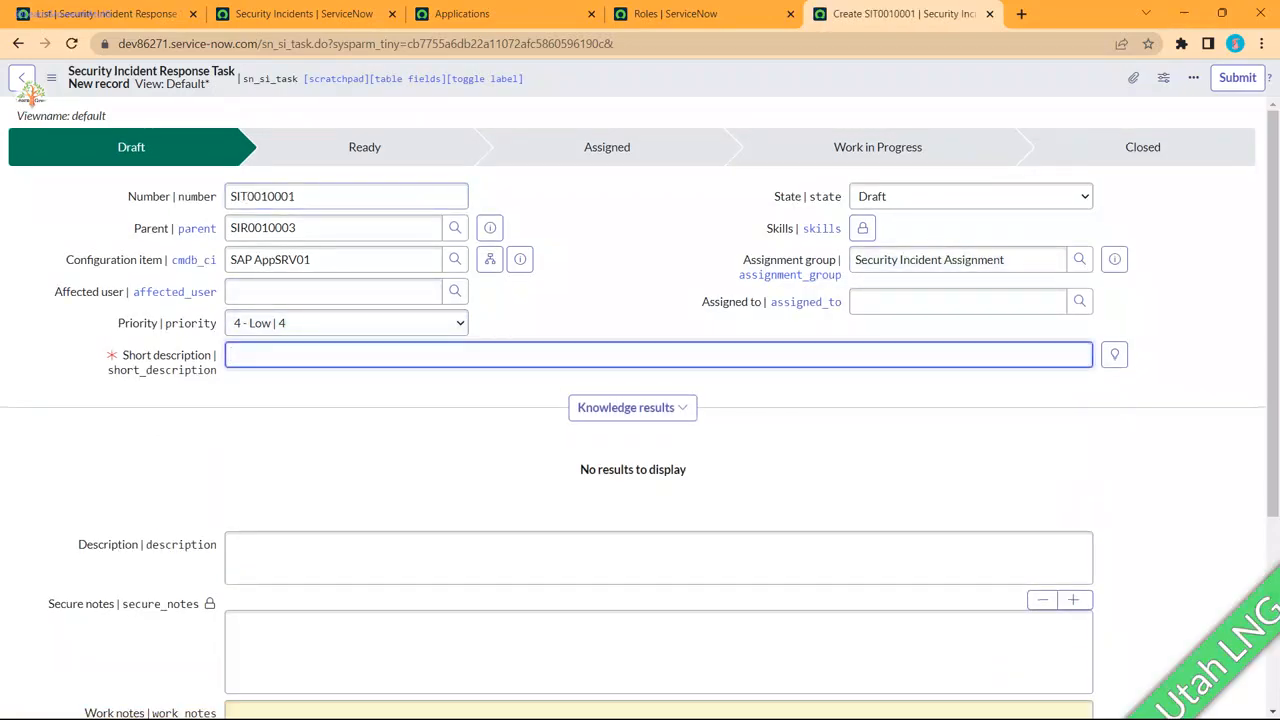
{"action": "type", "text": "Lets inv"}
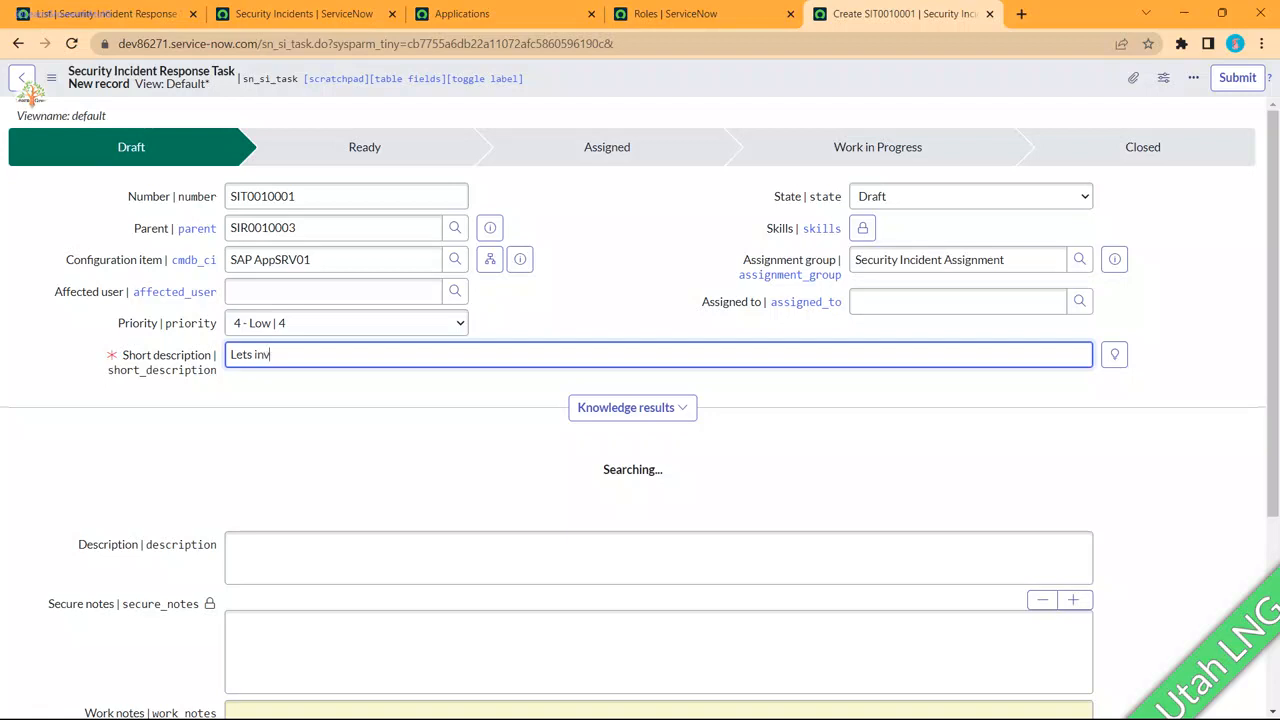
{"action": "type", "text": "estigate"}
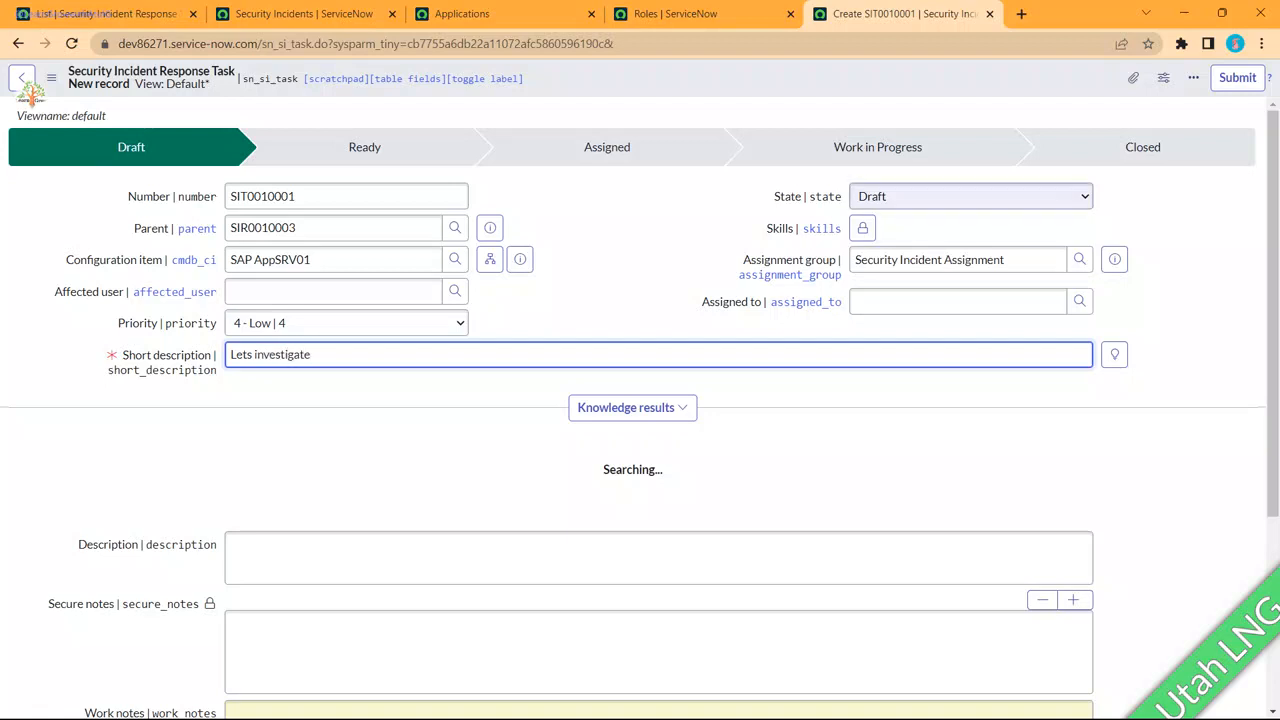
{"action": "right_click", "coordinate": [801, 85]}
{"action": "left_click", "coordinate": [829, 93]}
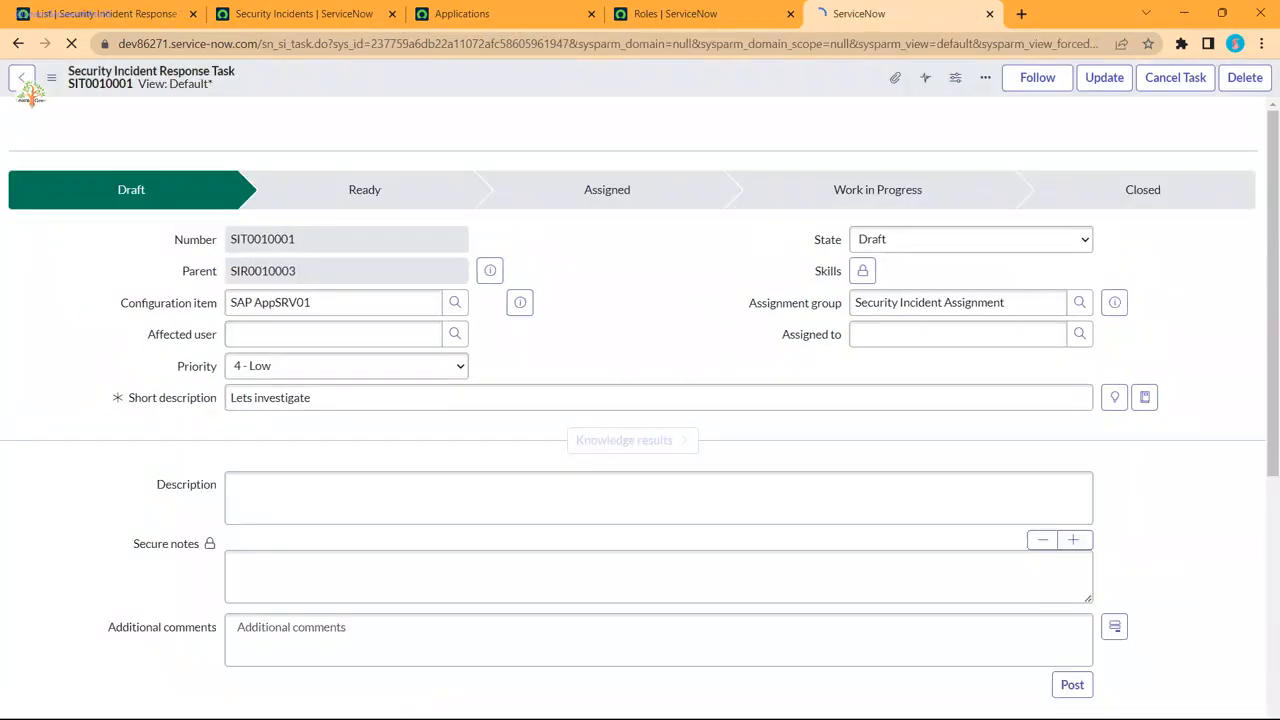
Step: Set the response task's state to Ready and save the record
{"action": "left_click", "coordinate": [970, 254]}
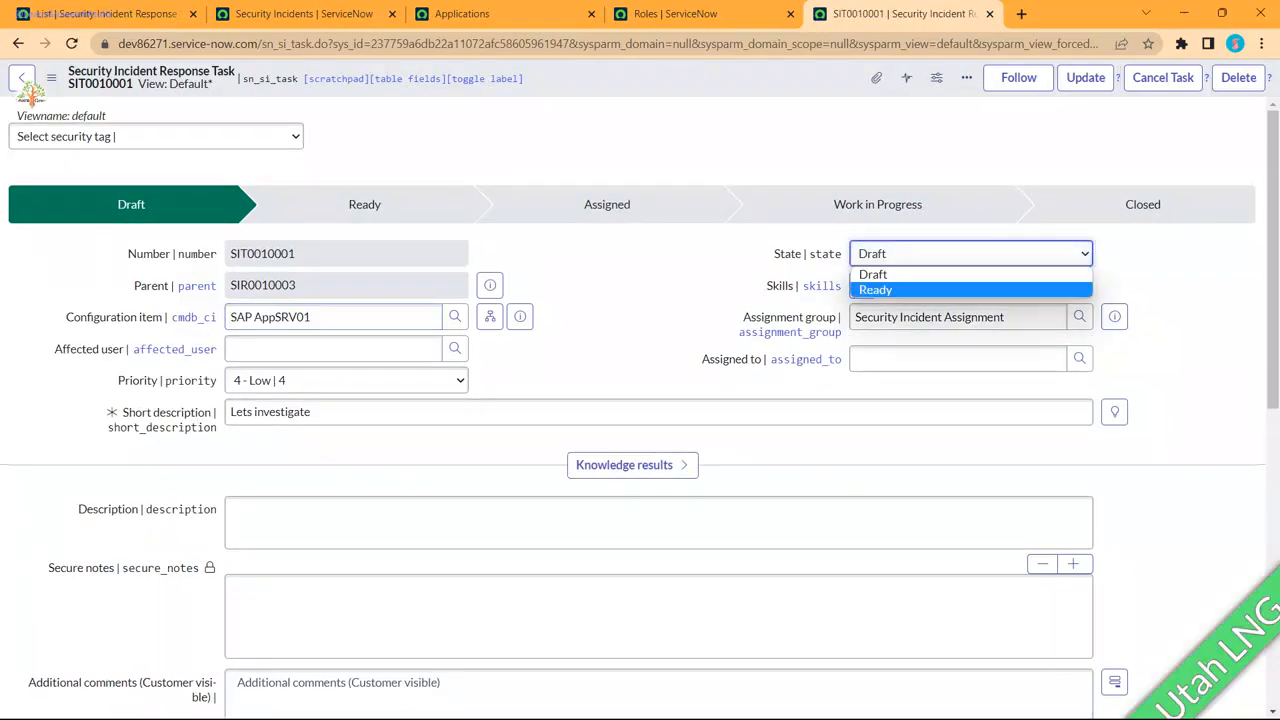
{"action": "left_click", "coordinate": [880, 290]}
{"action": "right_click", "coordinate": [660, 82]}
{"action": "left_click", "coordinate": [680, 91]}
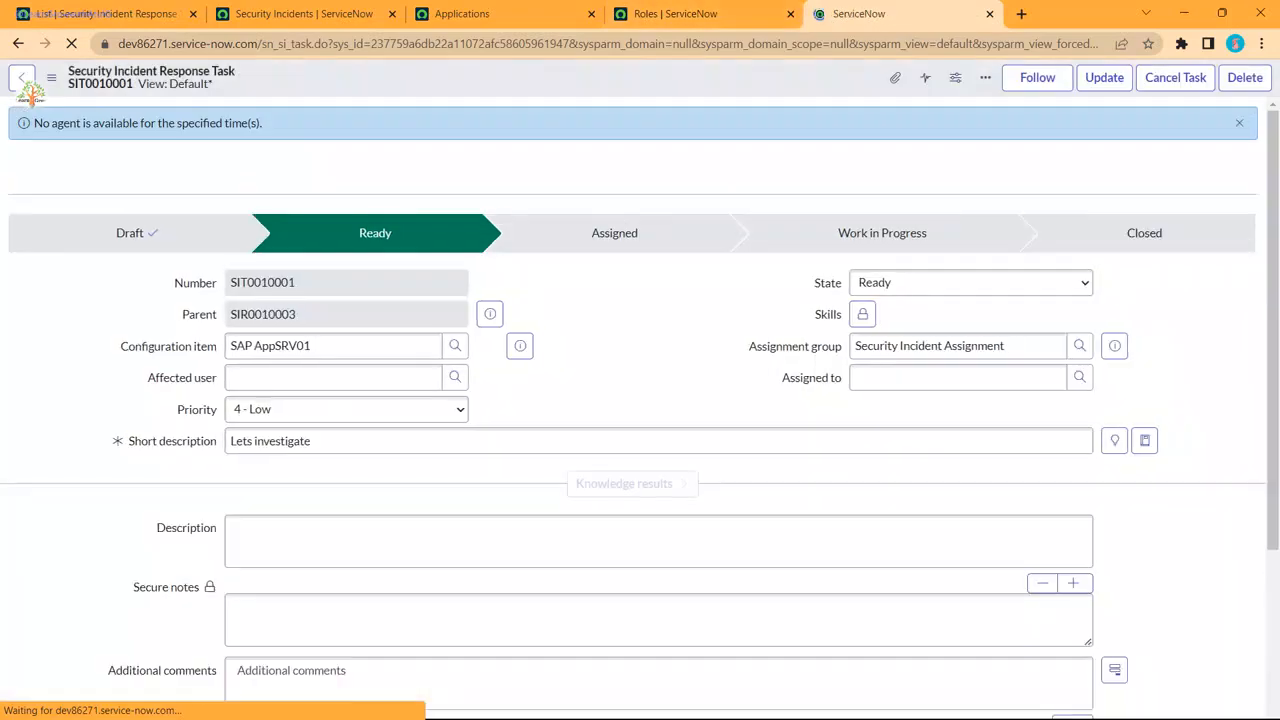
Step: Try to move the response task to the Assigned state and find an assignee within its assignment group
{"action": "left_click", "coordinate": [970, 339]}
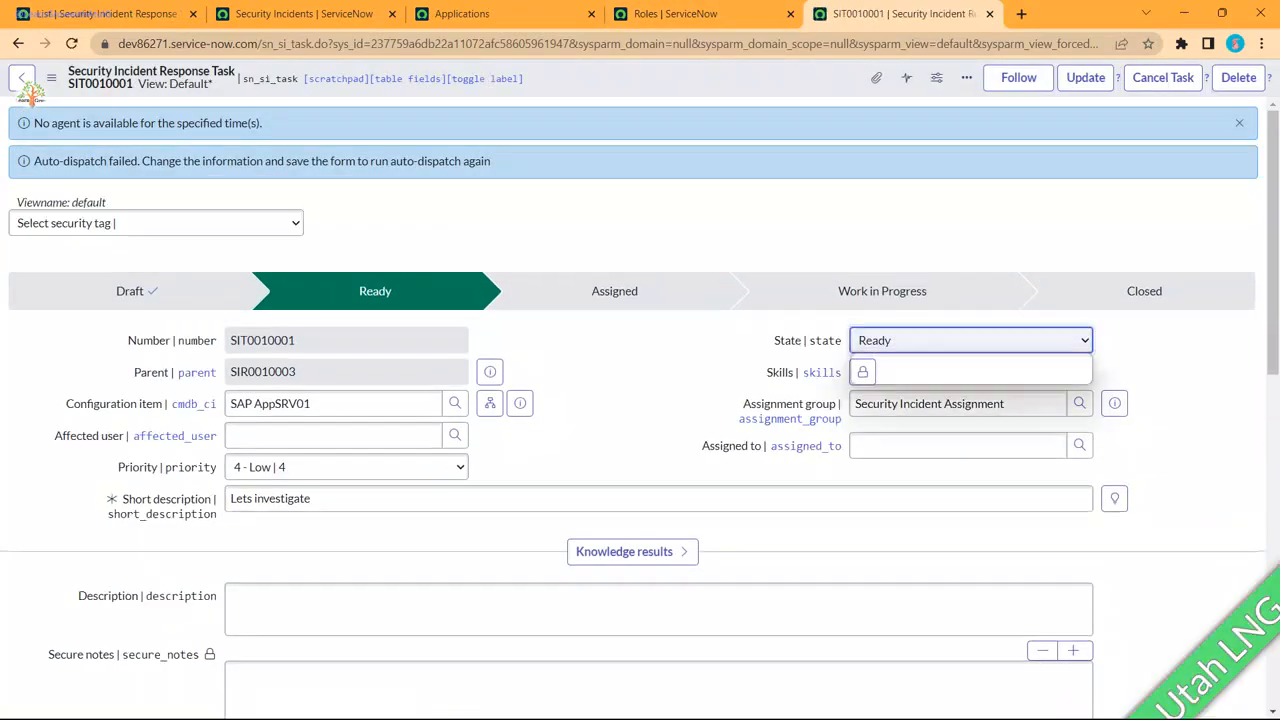
{"action": "left_click", "coordinate": [883, 377]}
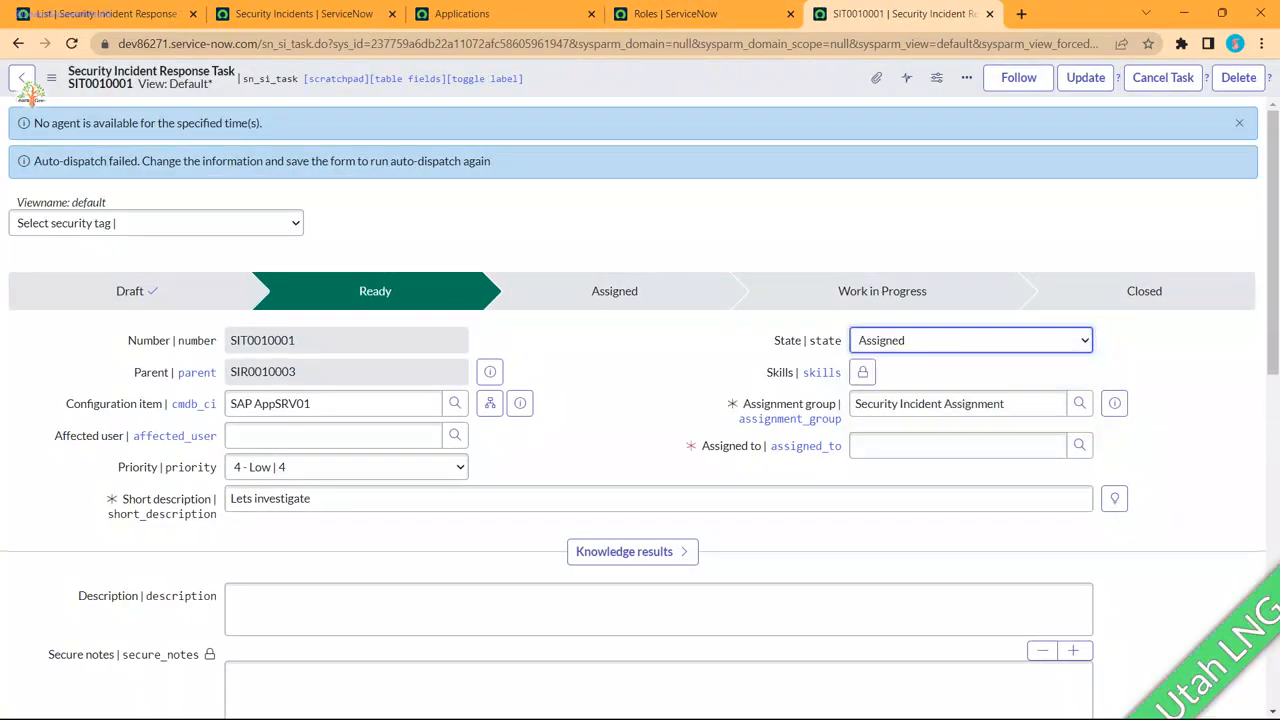
{"action": "left_click", "coordinate": [957, 446]}
{"action": "type", "text": "*"}
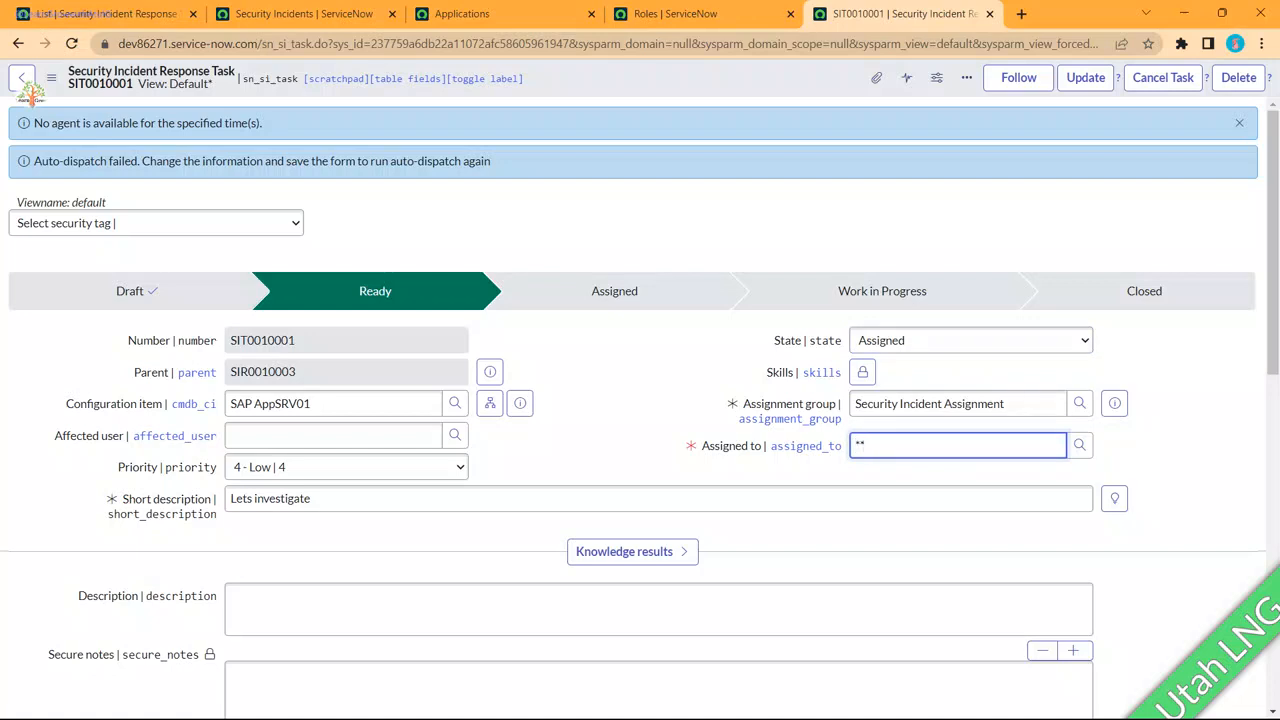
{"action": "key", "text": "BackSpace"}
{"action": "key", "text": "BackSpace"}
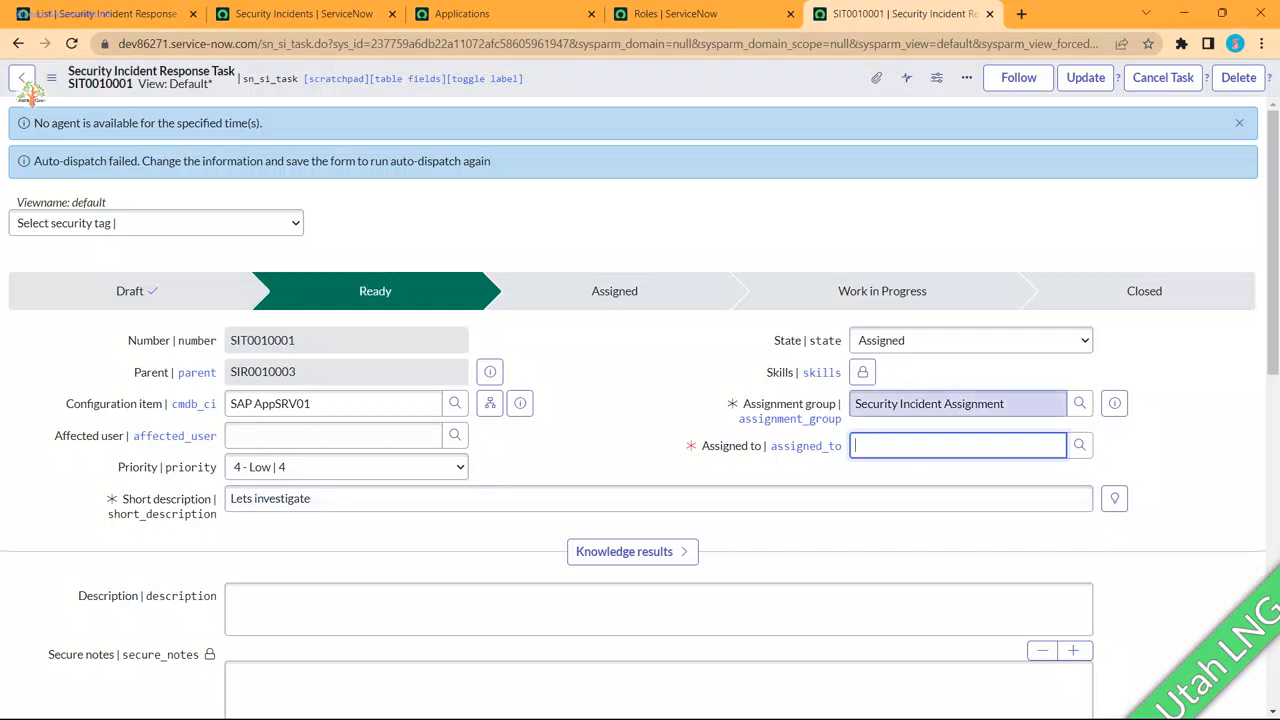
{"action": "type", "text": "**"}
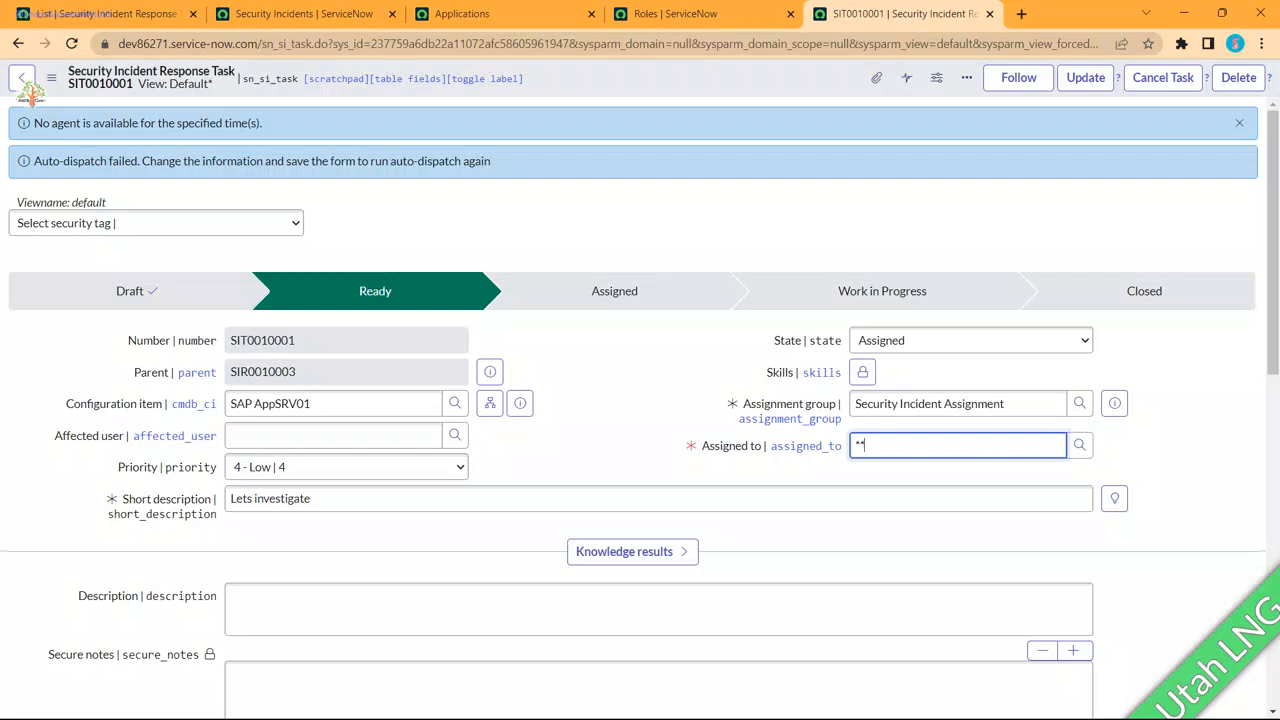
{"action": "left_click_drag", "start_coordinate": [872, 446], "coordinate": [824, 447]}
{"action": "key", "text": "BackSpace"}
{"action": "left_click", "coordinate": [1080, 446]}
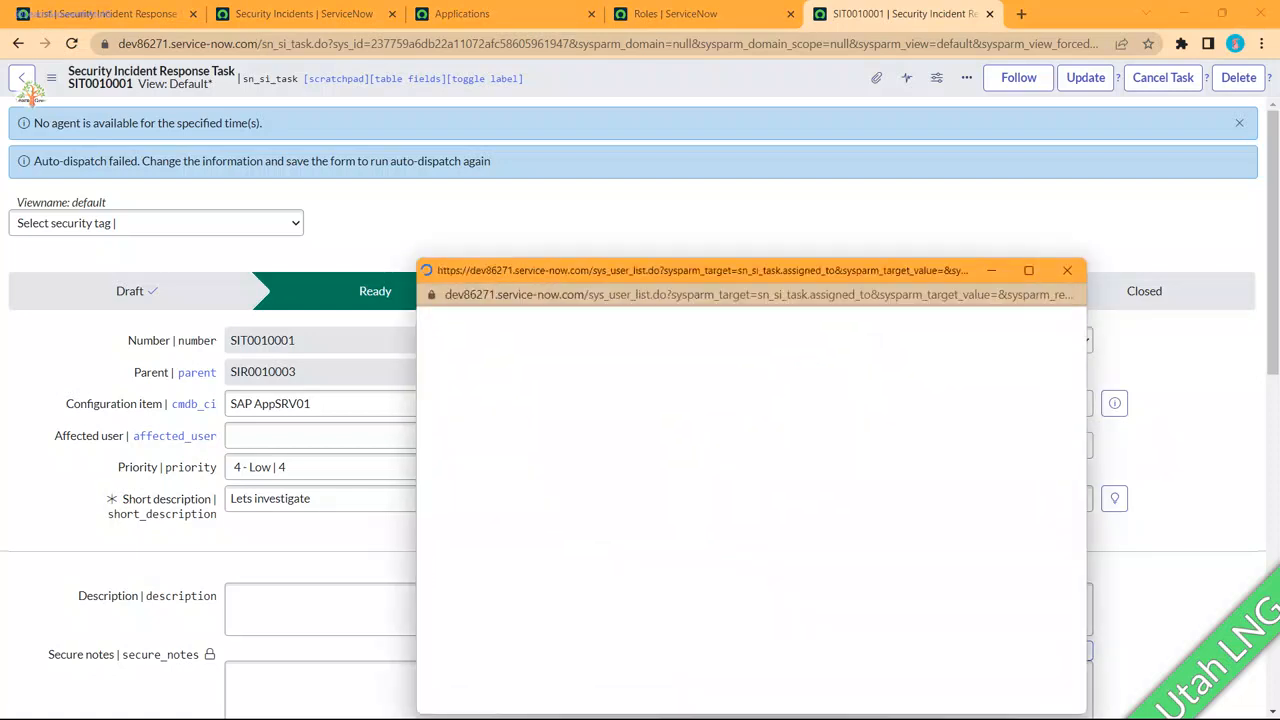
{"action": "left_click", "coordinate": [1067, 271]}
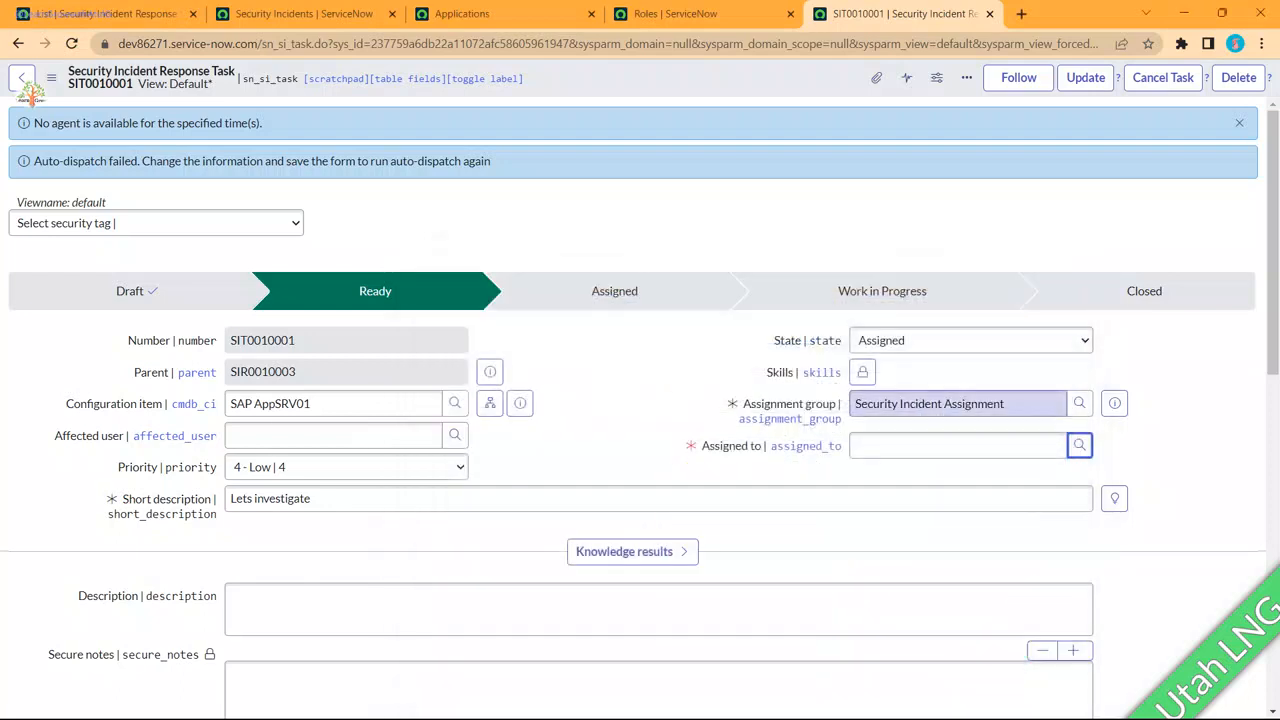
{"action": "left_click", "coordinate": [1008, 404]}
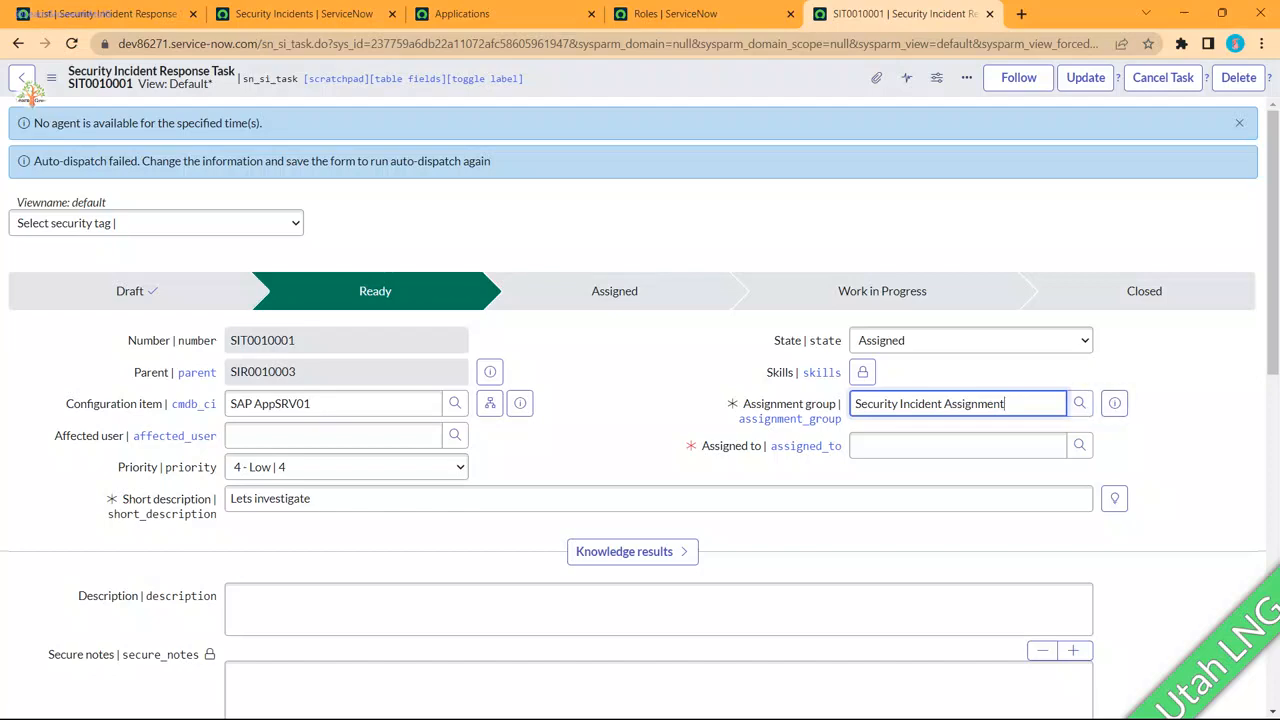
Step: Look through the task's activities and related lists, and open its parent security incident record
{"action": "scroll", "coordinate": [760, 380], "scroll_direction": "down", "scroll_amount": 3}
{"action": "scroll", "coordinate": [660, 400], "scroll_direction": "down", "scroll_amount": 3}
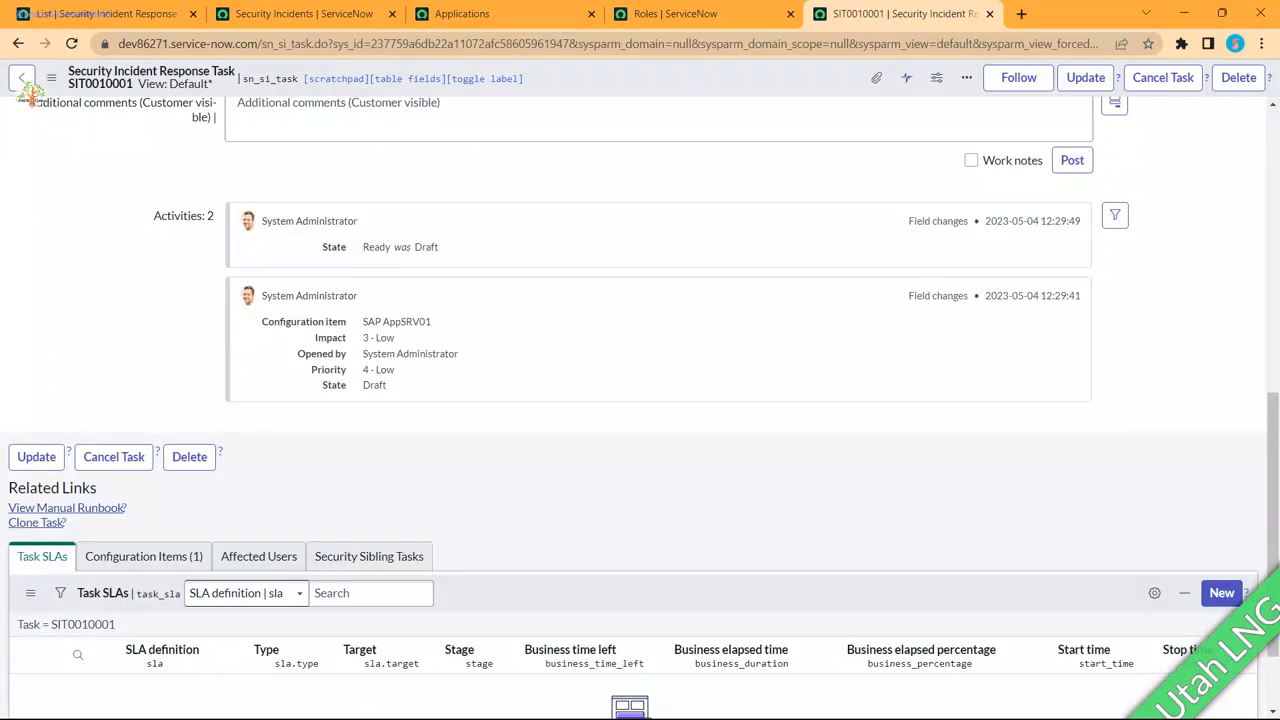
{"action": "scroll", "coordinate": [640, 400], "scroll_direction": "up", "scroll_amount": 6}
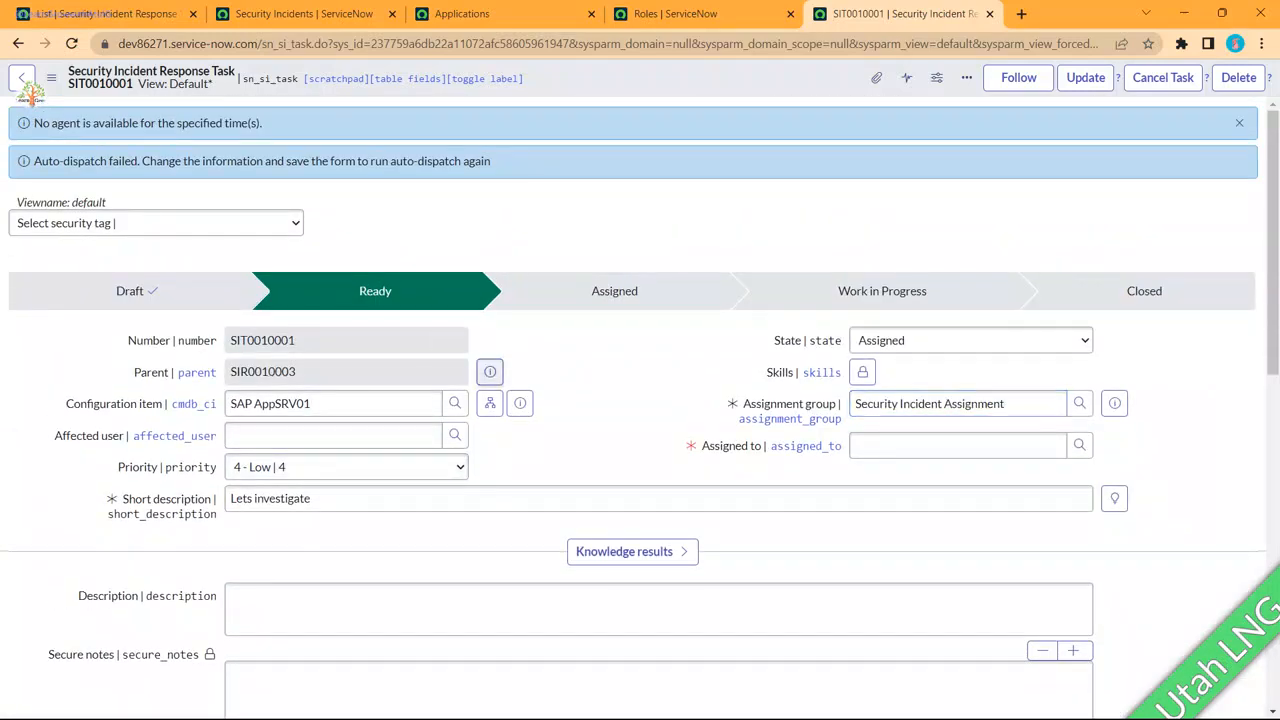
{"action": "left_click", "coordinate": [490, 371]}
{"action": "left_click", "coordinate": [713, 412]}
{"action": "left_click", "coordinate": [581, 176]}
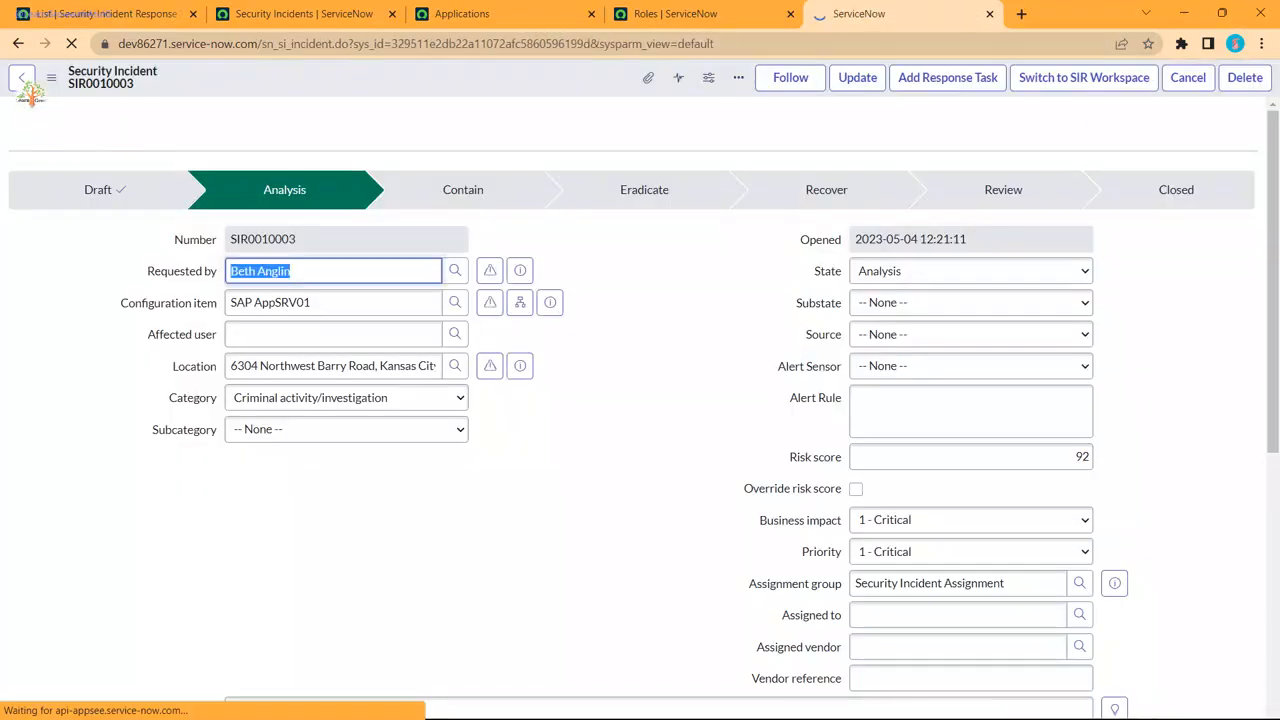
Step: Open the table definition behind the security incident form
{"action": "right_click", "coordinate": [513, 80]}
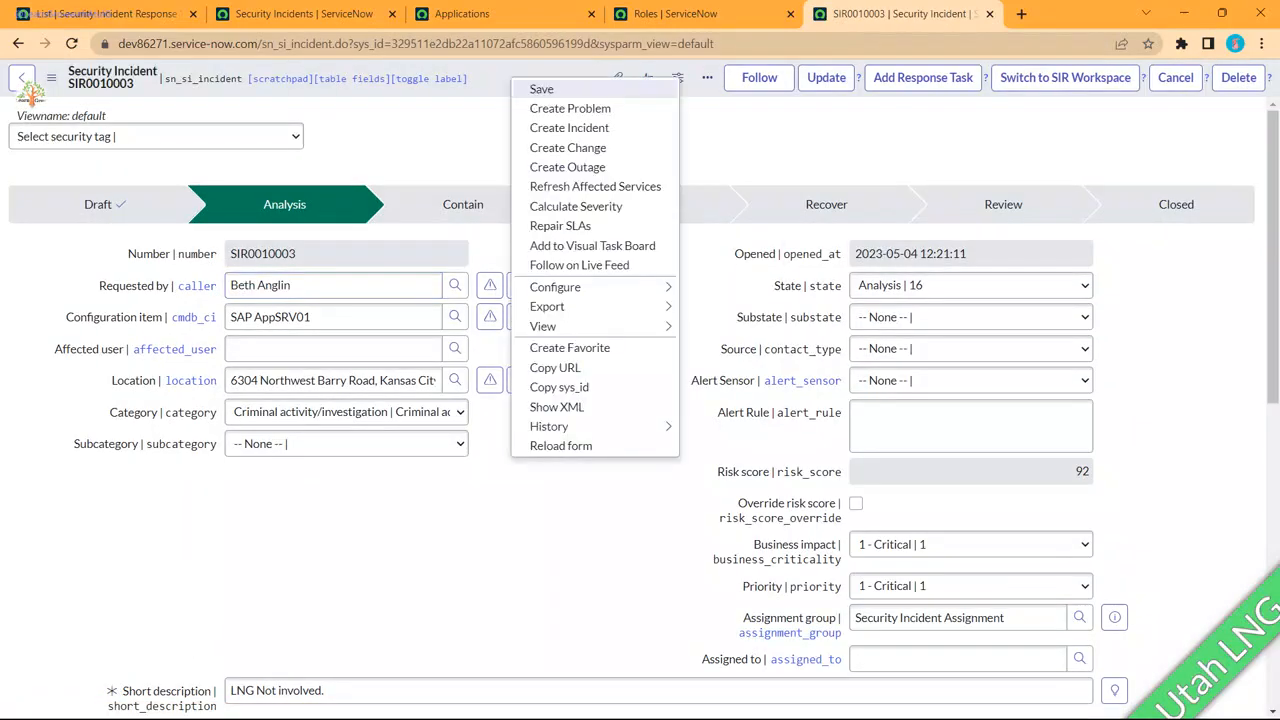
{"action": "mouse_move", "coordinate": [555, 287]}
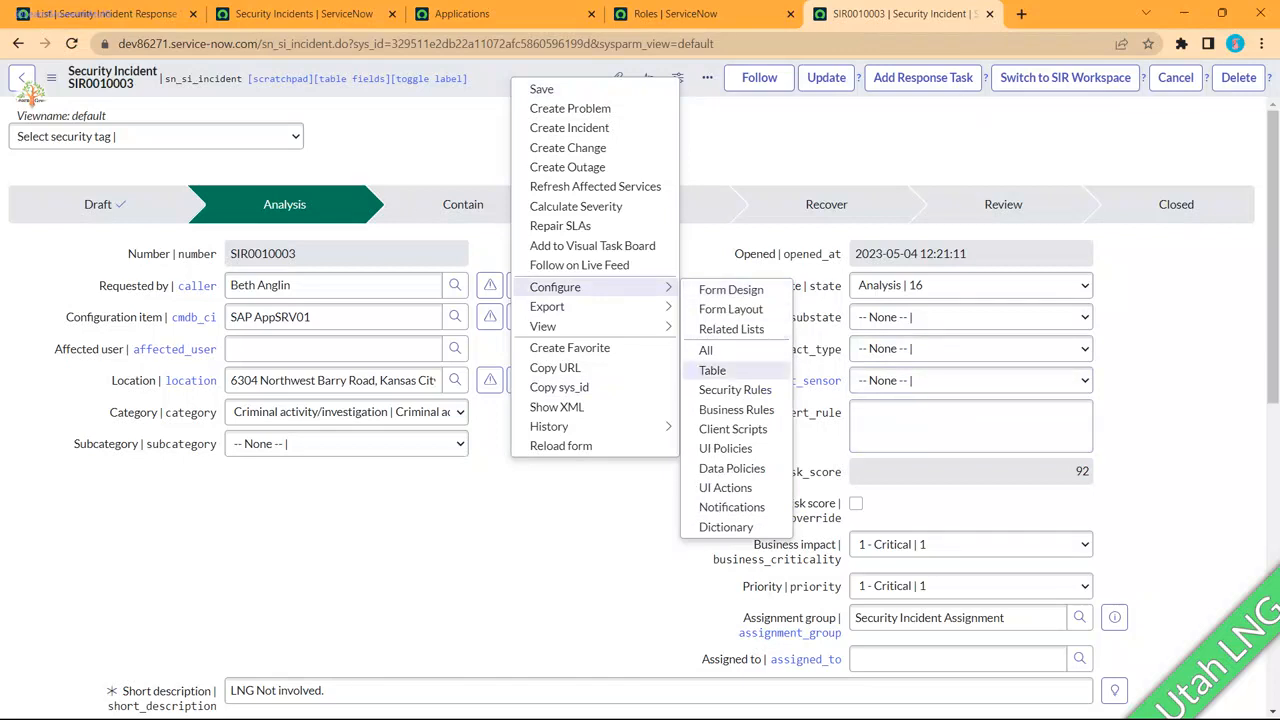
{"action": "left_click", "coordinate": [712, 370]}
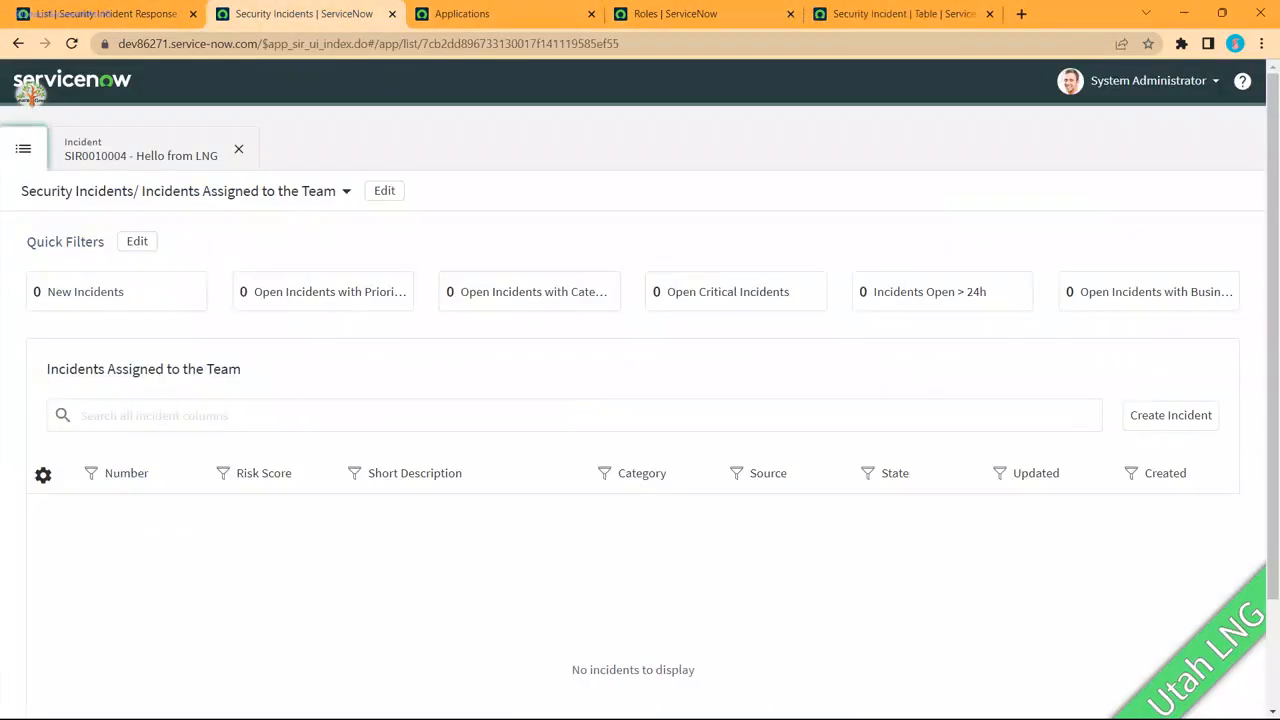
Step: Return to the Applications page and open the installation dialog for Major Security Incident Management 2.1.6
{"action": "left_click", "coordinate": [690, 14]}
{"action": "left_click", "coordinate": [500, 14]}
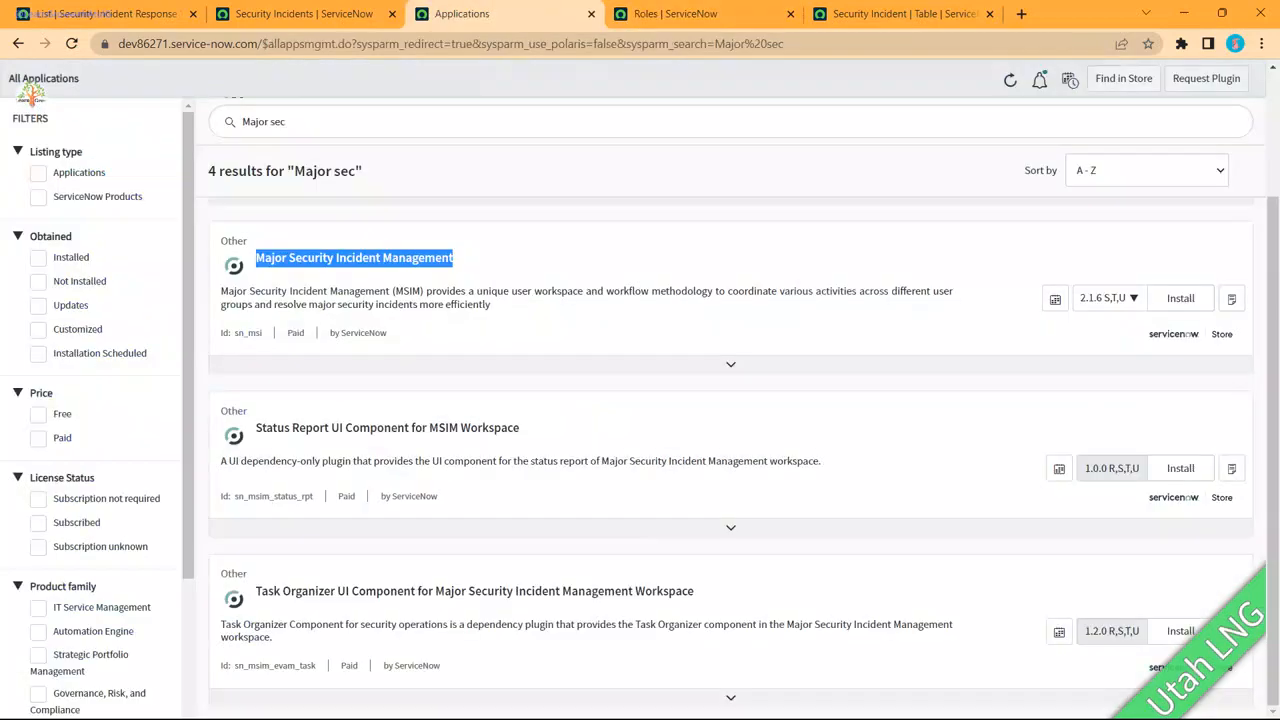
{"action": "left_click", "coordinate": [1180, 298]}
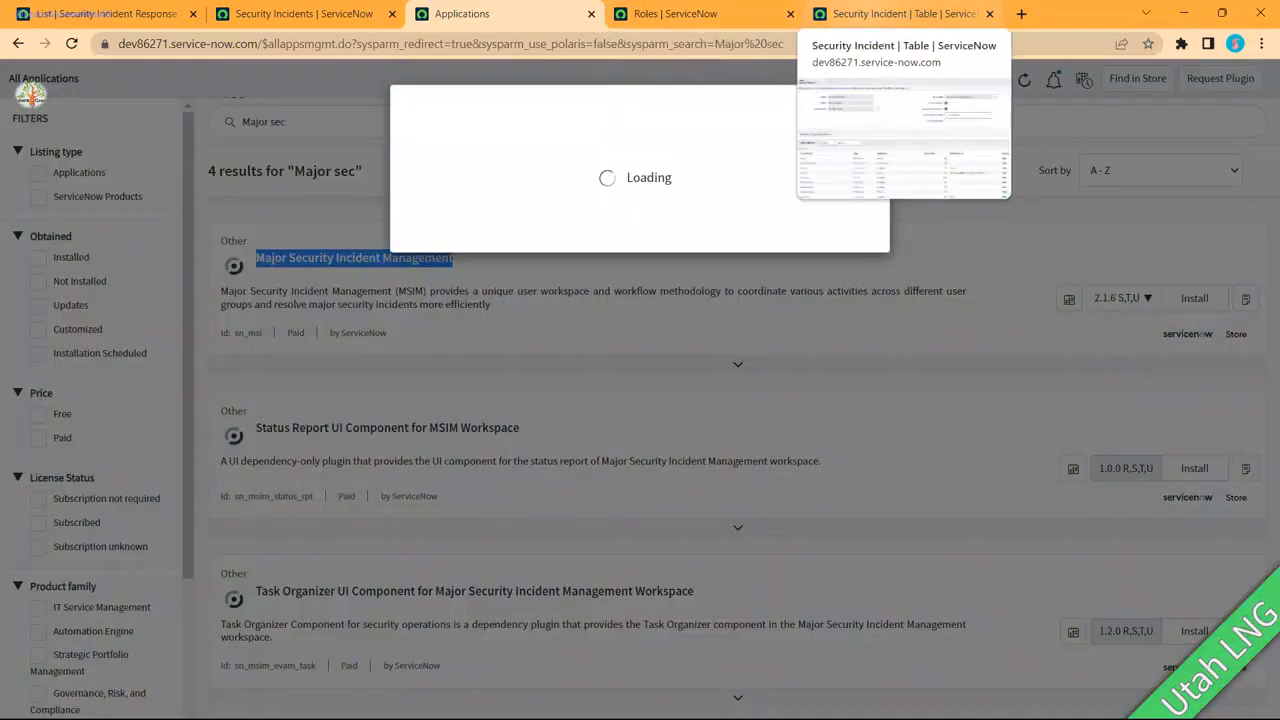
Step: Return to the Security Incident table record, preview the table it extends, and highlight that parent table's own Extends table value
{"action": "left_click", "coordinate": [900, 14]}
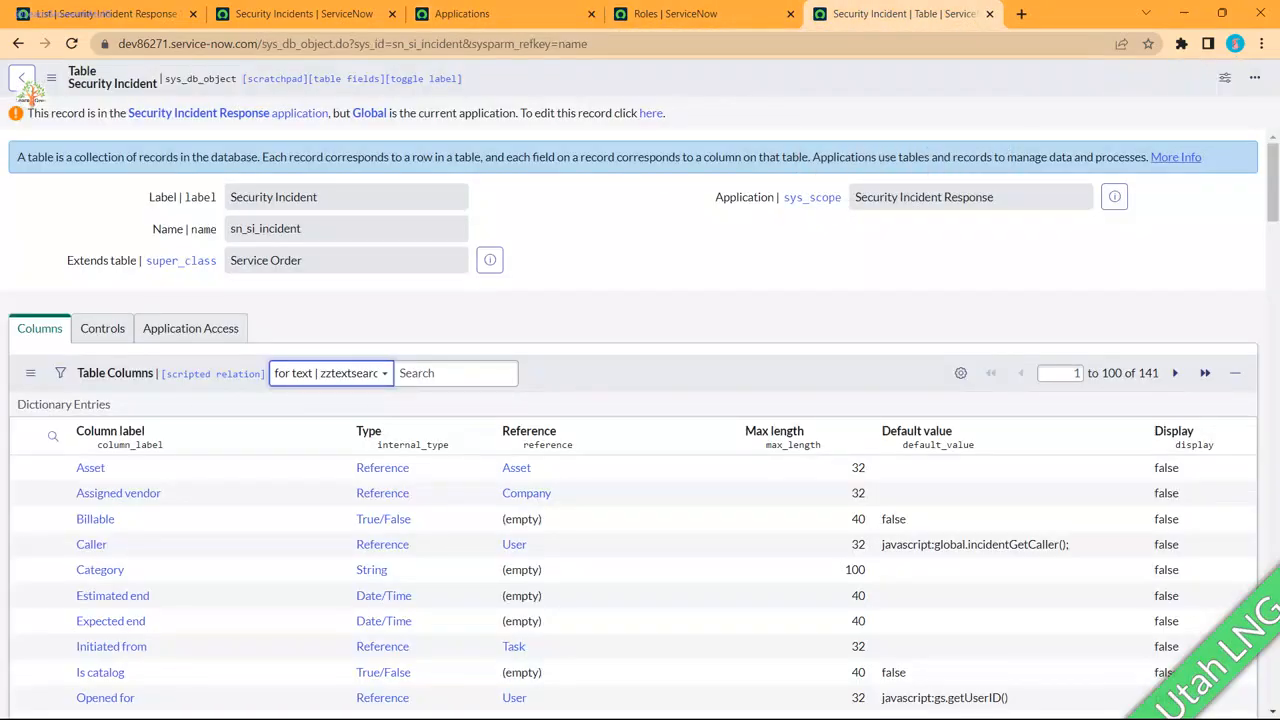
{"action": "left_click_drag", "start_coordinate": [305, 260], "coordinate": [228, 260]}
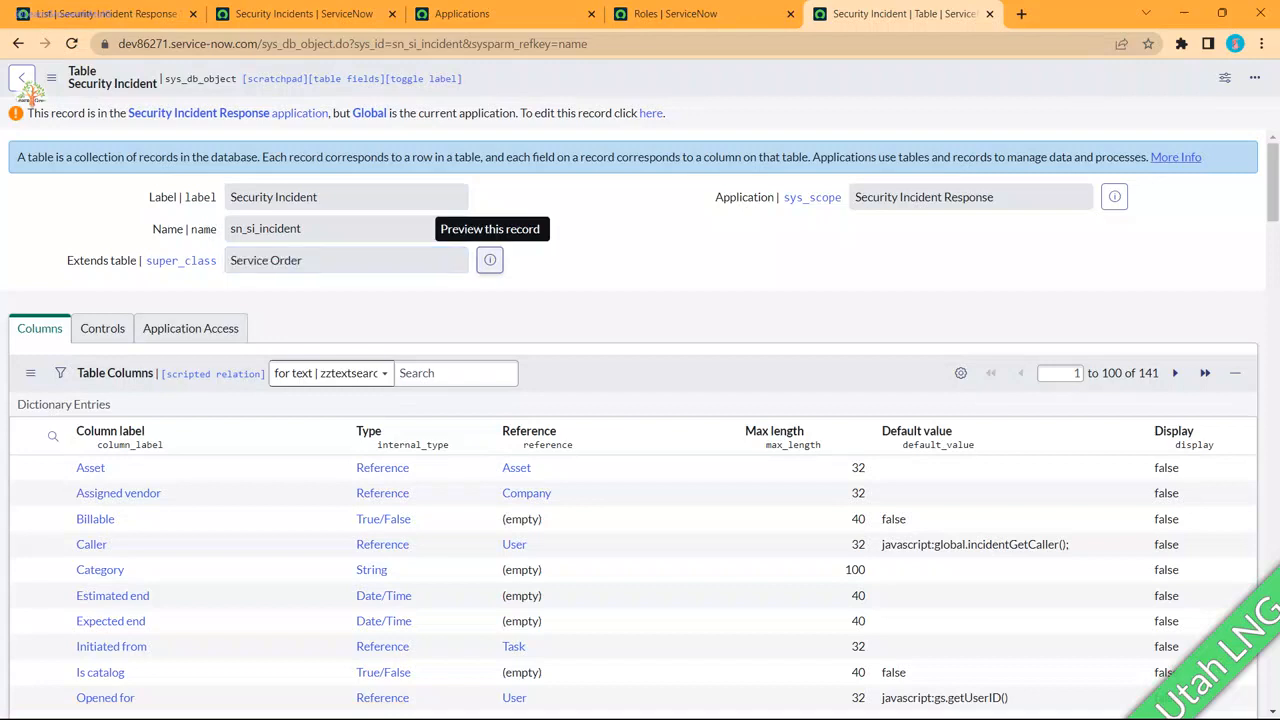
{"action": "left_click", "coordinate": [490, 260]}
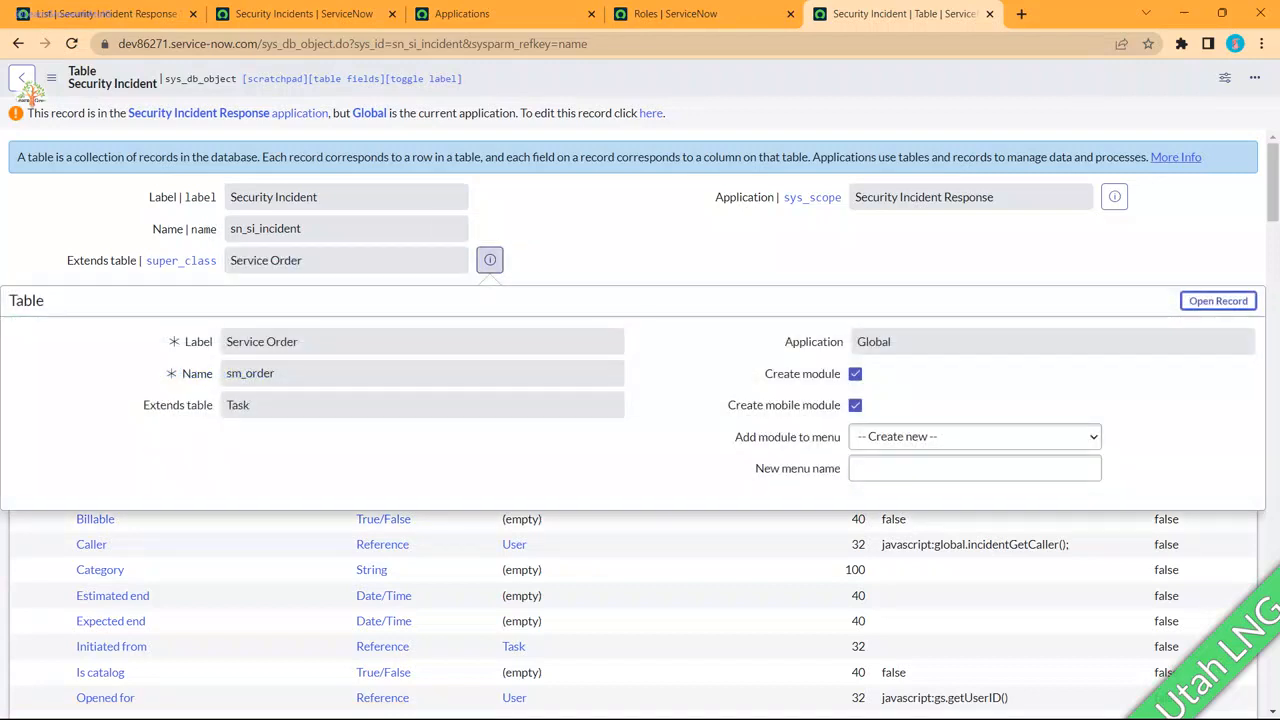
{"action": "left_click_drag", "start_coordinate": [258, 405], "coordinate": [231, 405]}
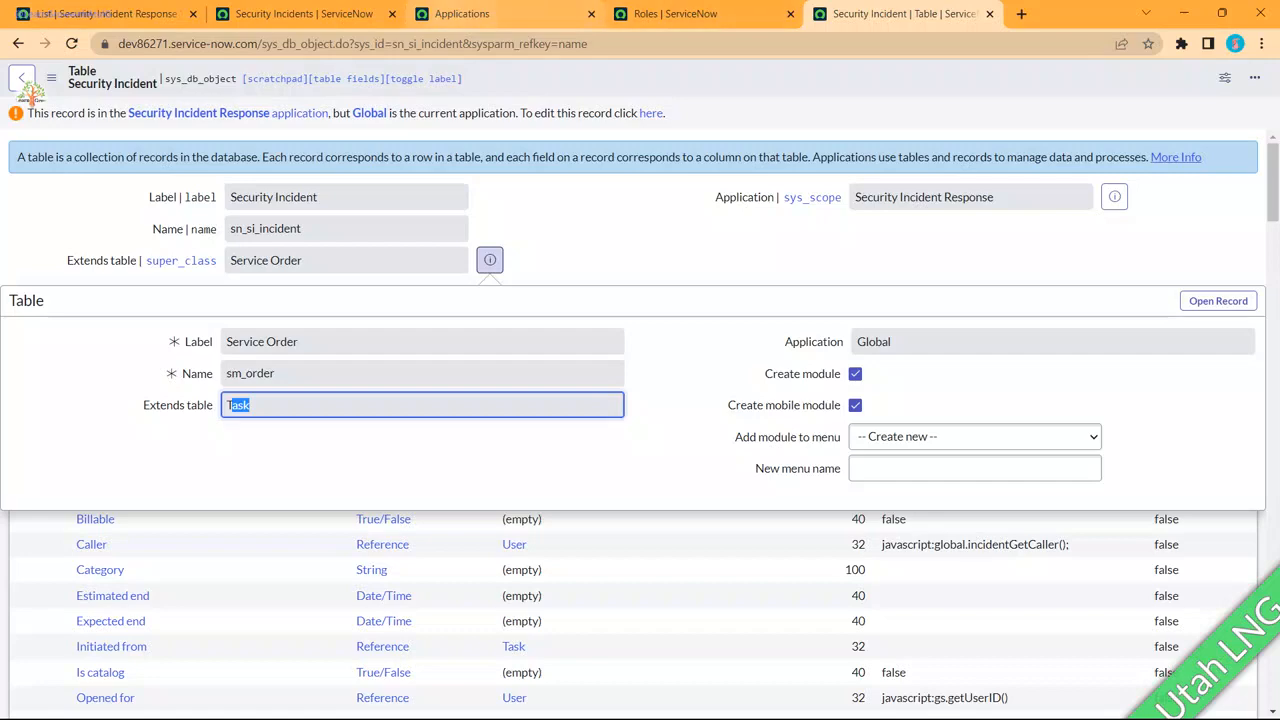
Step: Check the dependencies in the Major Security Incident Management installation dialog and reload the Security Incident Response Workspace list
{"action": "left_click", "coordinate": [470, 13]}
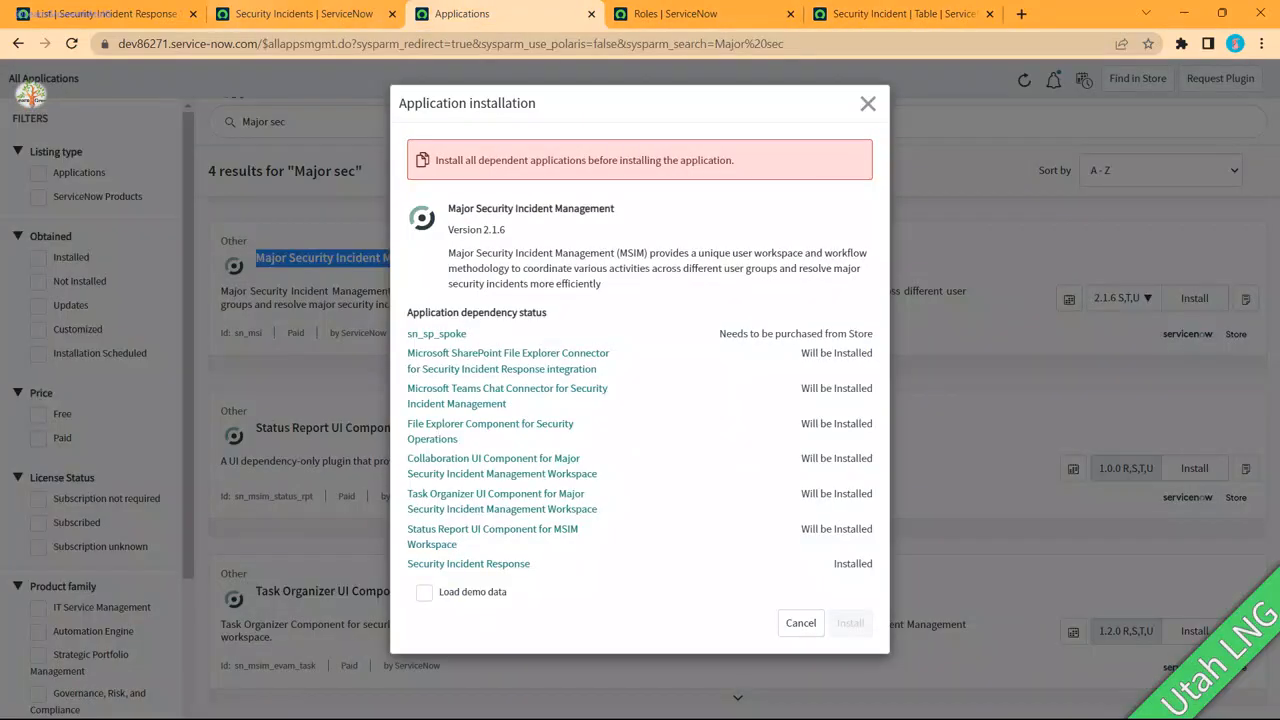
{"action": "left_click", "coordinate": [100, 14]}
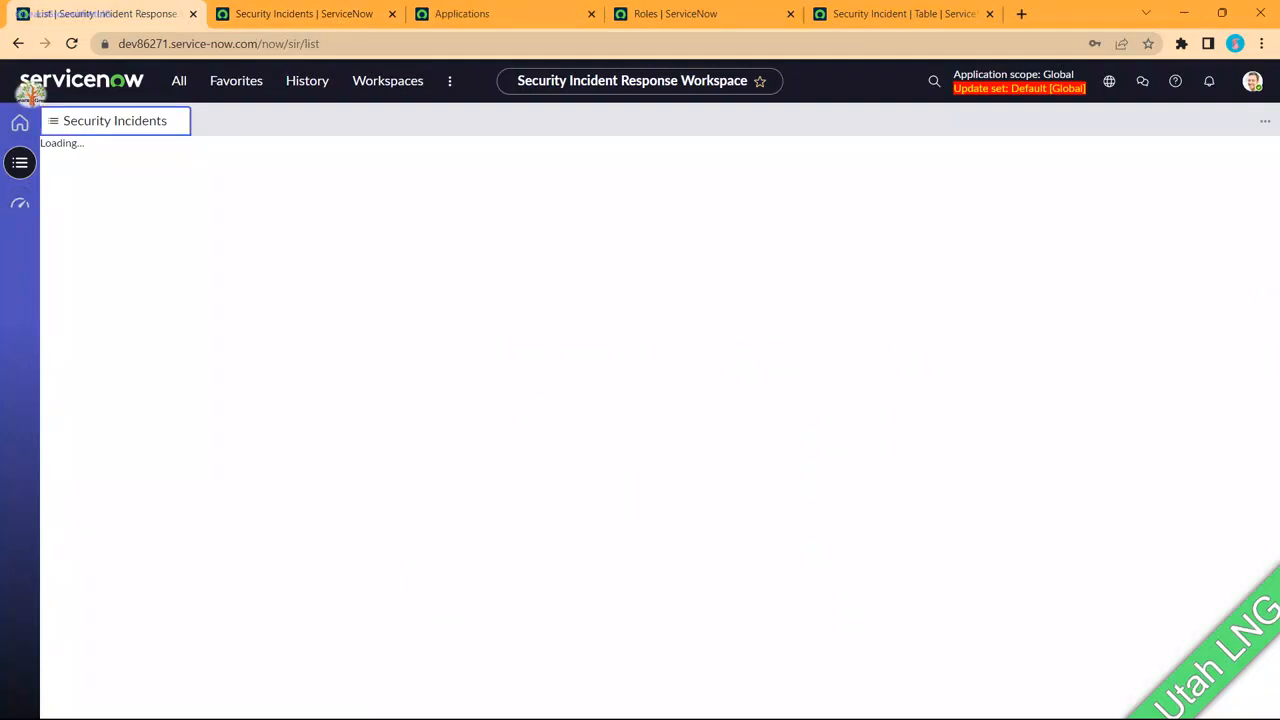
{"action": "left_click", "coordinate": [72, 44]}
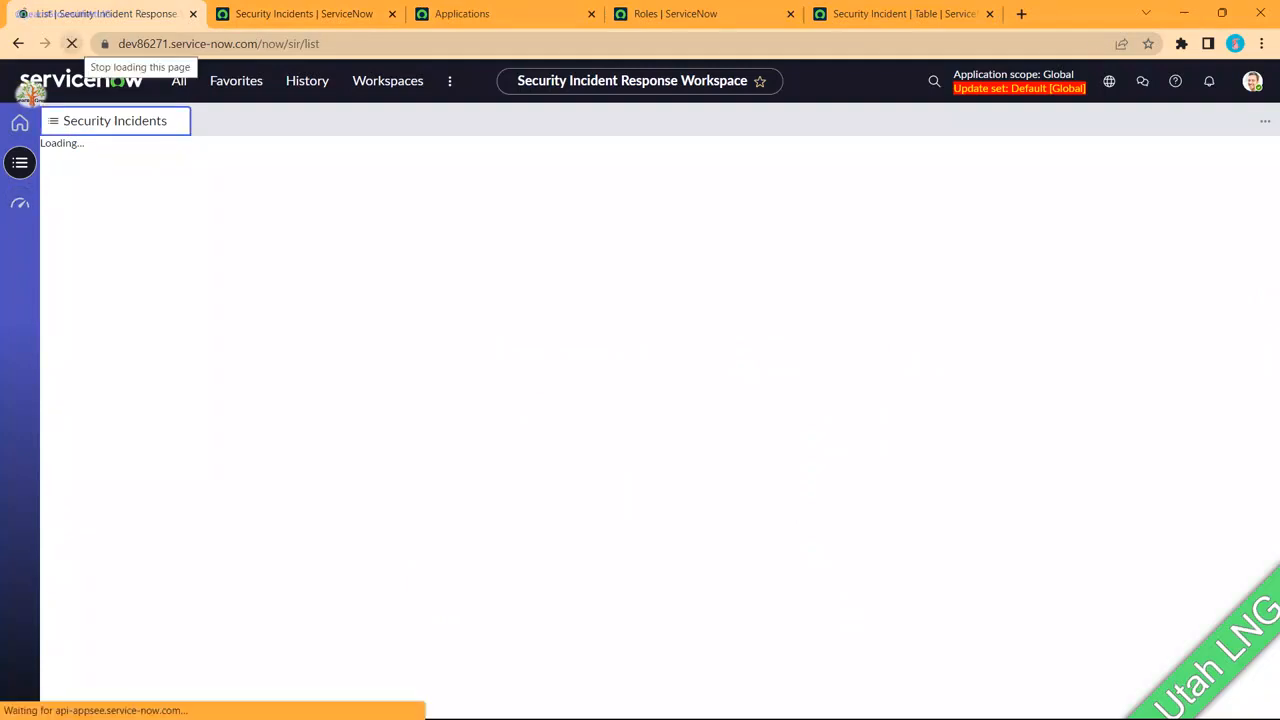
Step: Go back from the table definition to incident SIR0010003 and open it in the SIR Workspace
{"action": "left_click", "coordinate": [866, 14]}
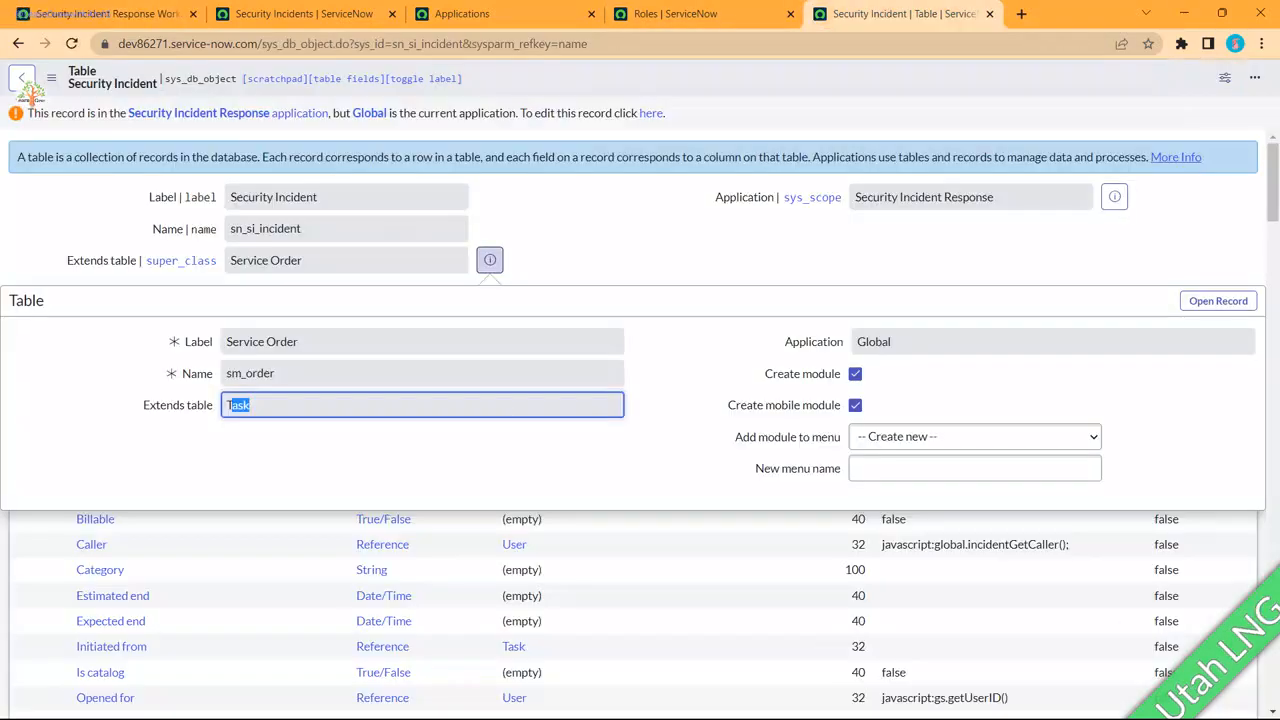
{"action": "left_click", "coordinate": [24, 82]}
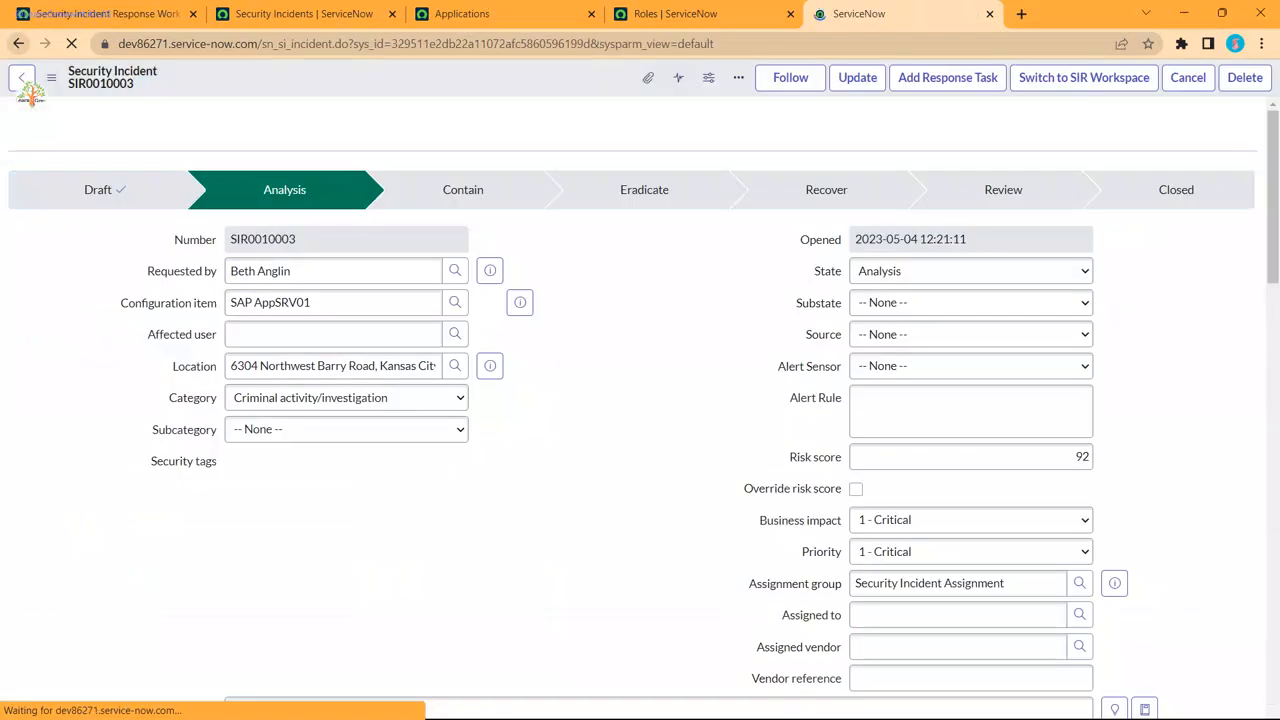
{"action": "left_click", "coordinate": [1084, 78]}
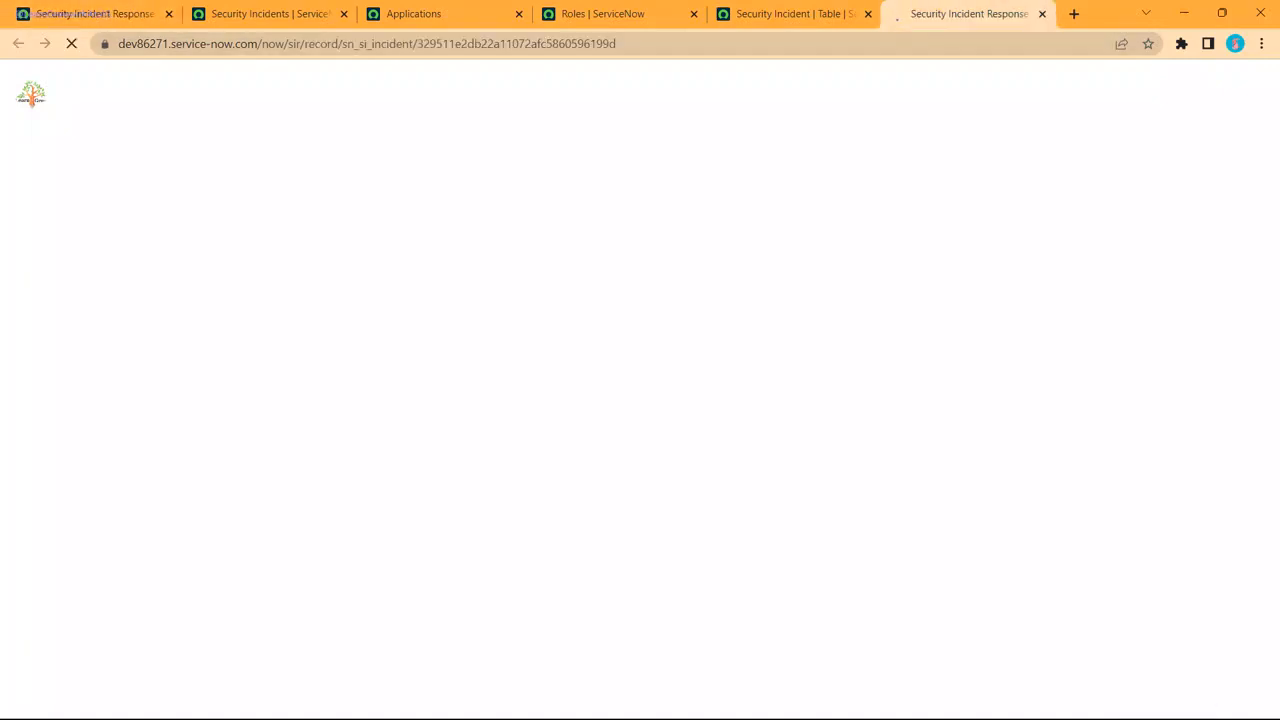
{"action": "left_click", "coordinate": [90, 14]}
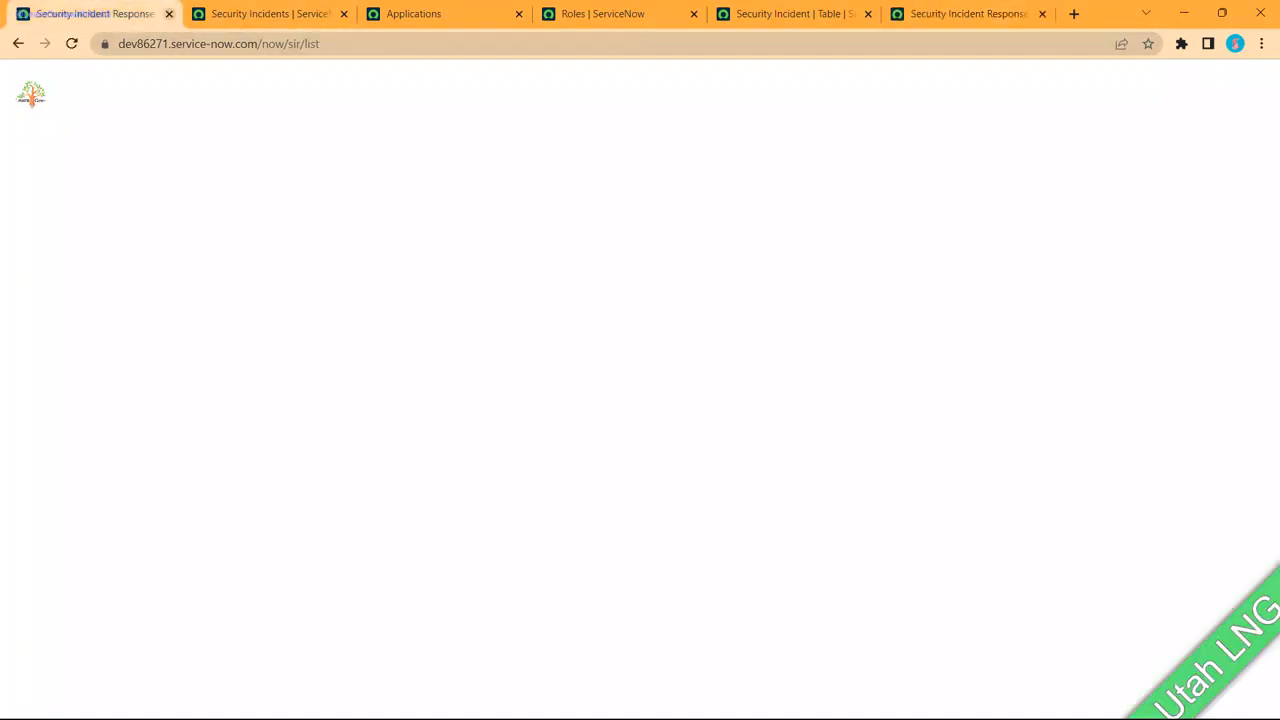
Step: Filter the incidents assigned to the team by New Incidents and by Open Incidents with Priority = Critical
{"action": "left_click", "coordinate": [262, 14]}
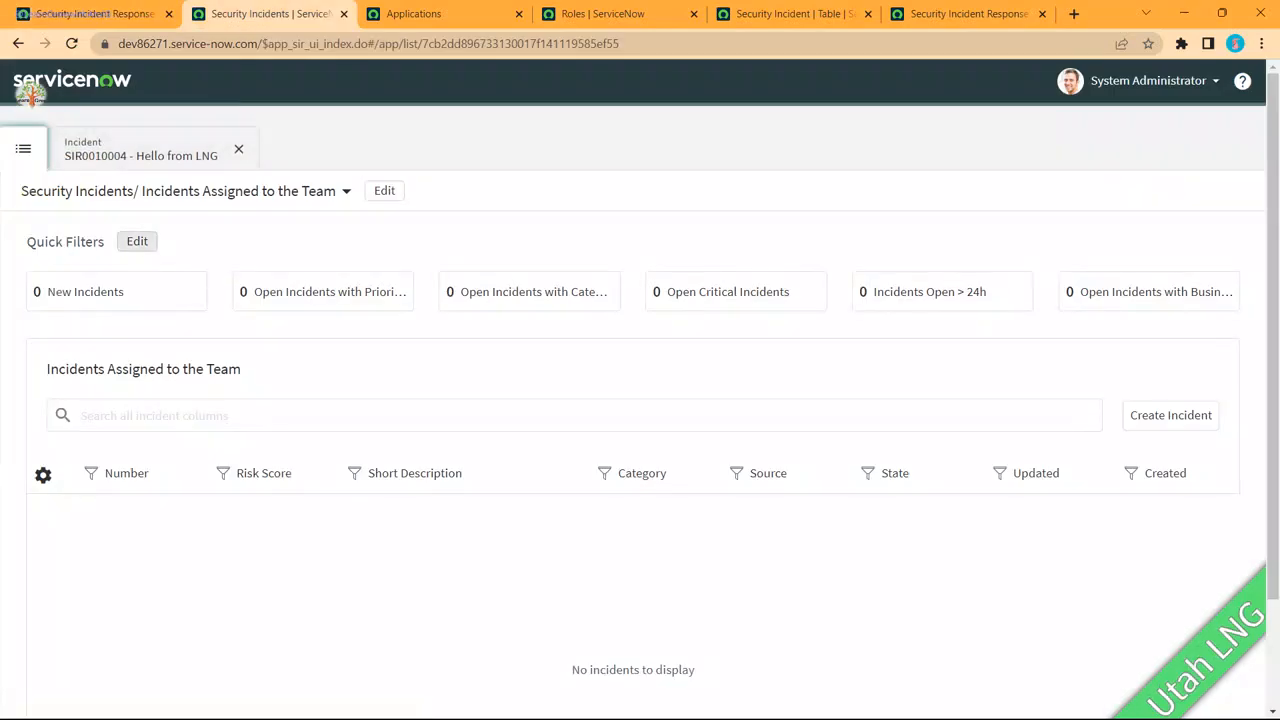
{"action": "left_click", "coordinate": [116, 291]}
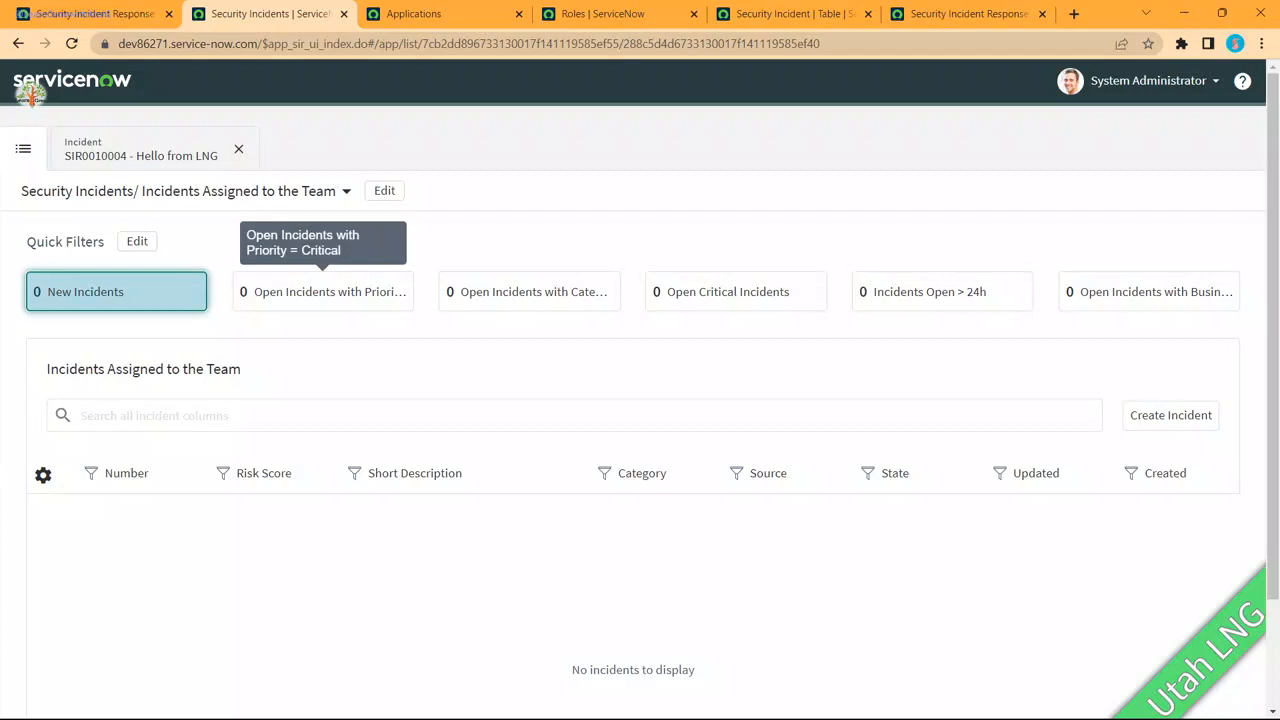
{"action": "left_click", "coordinate": [323, 291]}
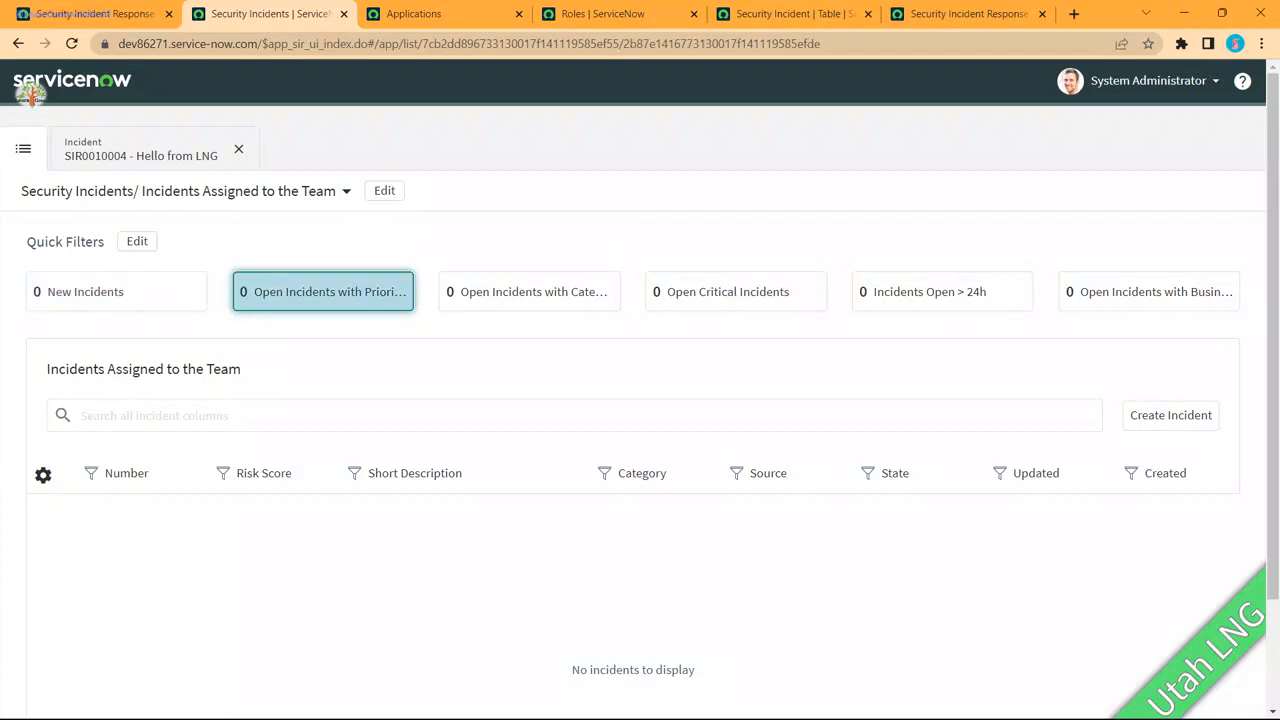
Step: Switch the security incident list to All Open Incidents, look through it, and change it to All Incidents
{"action": "left_click", "coordinate": [346, 191]}
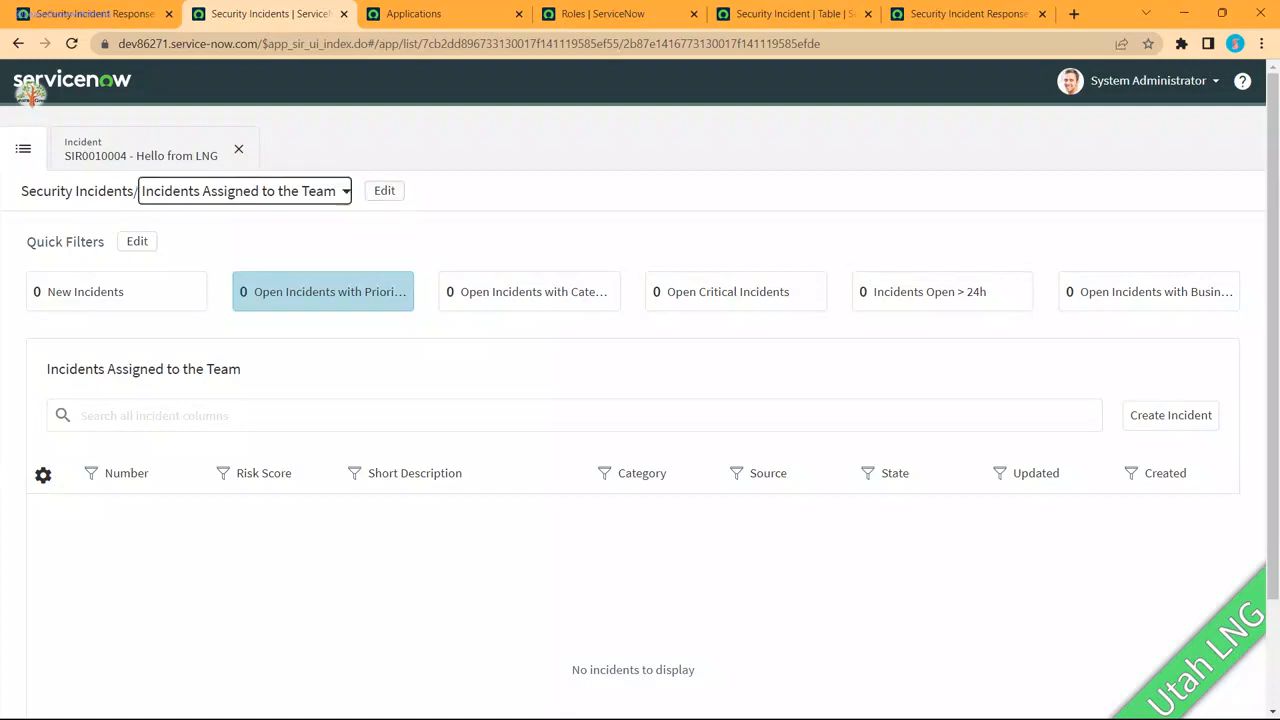
{"action": "left_click", "coordinate": [200, 243]}
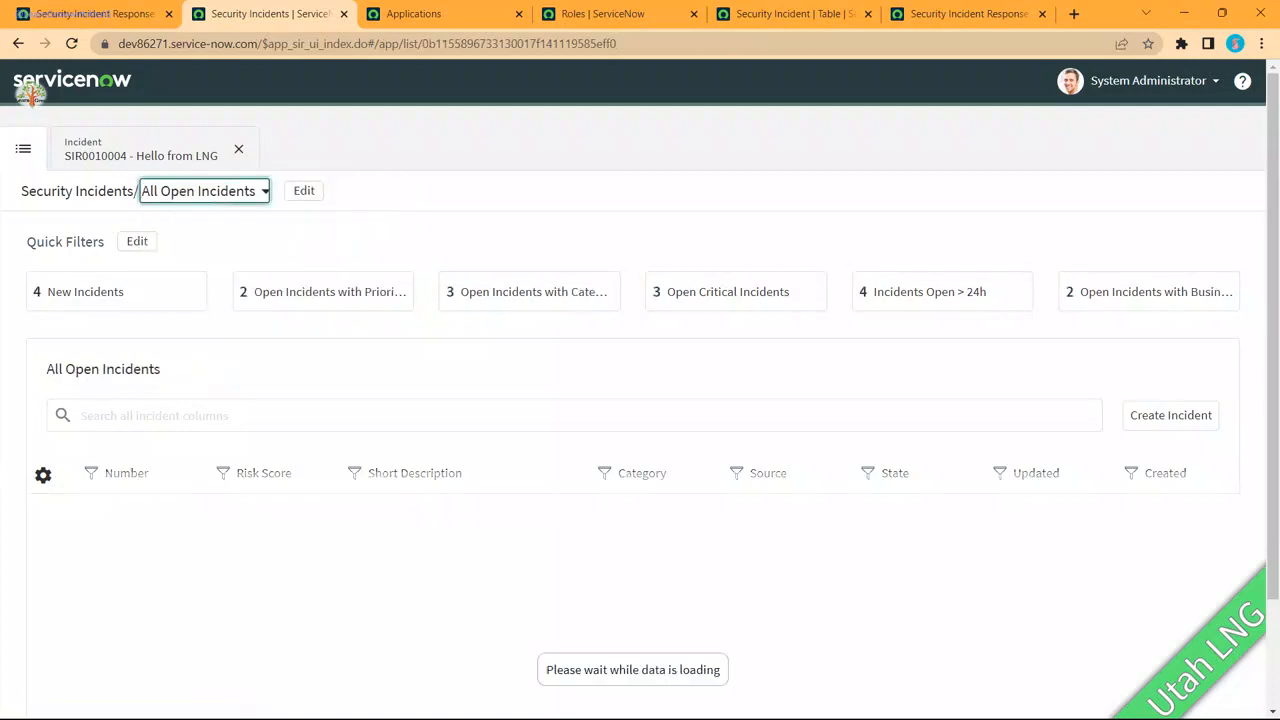
{"action": "scroll", "coordinate": [640, 400], "scroll_direction": "down", "scroll_amount": 2}
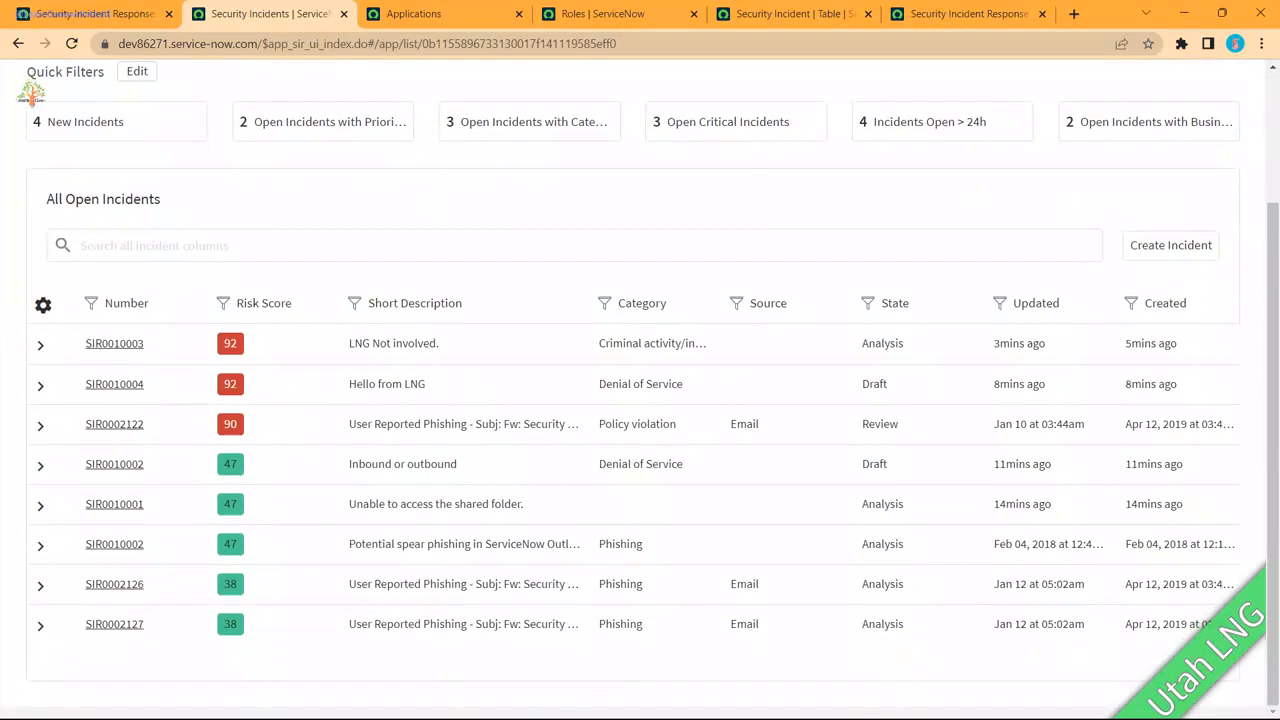
{"action": "scroll", "coordinate": [420, 460], "scroll_direction": "up", "scroll_amount": 2}
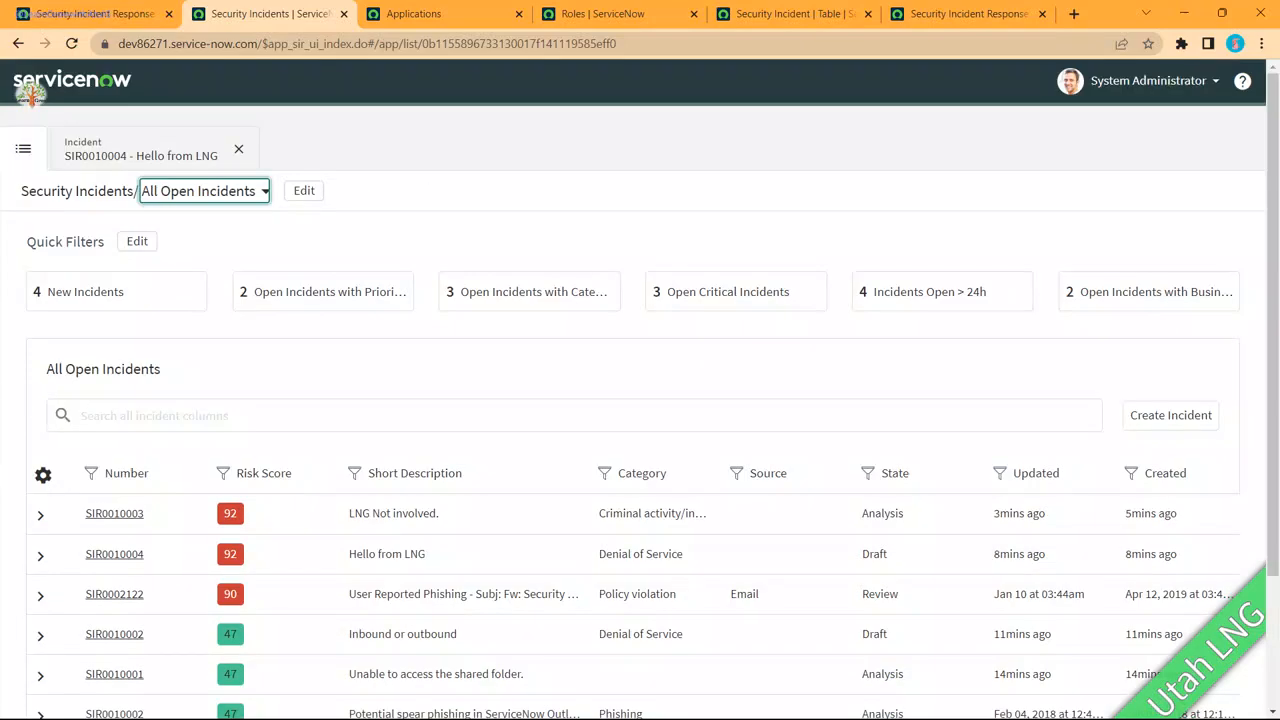
{"action": "left_click", "coordinate": [204, 191]}
{"action": "scroll", "coordinate": [215, 243], "scroll_direction": "down", "scroll_amount": 1}
{"action": "left_click", "coordinate": [190, 203]}
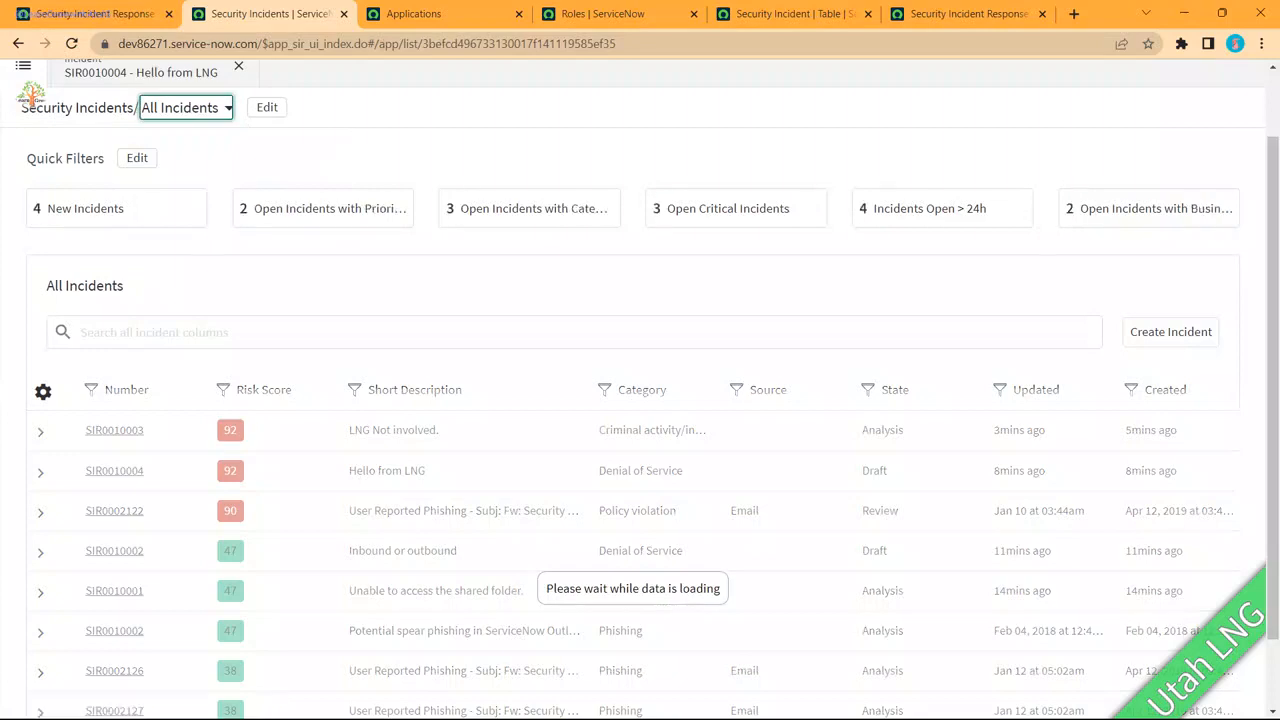
Step: Return to the workspace record page, dismiss its error dialog, try to open Home, and switch to the PowerPoint slide show
{"action": "left_click", "coordinate": [974, 14]}
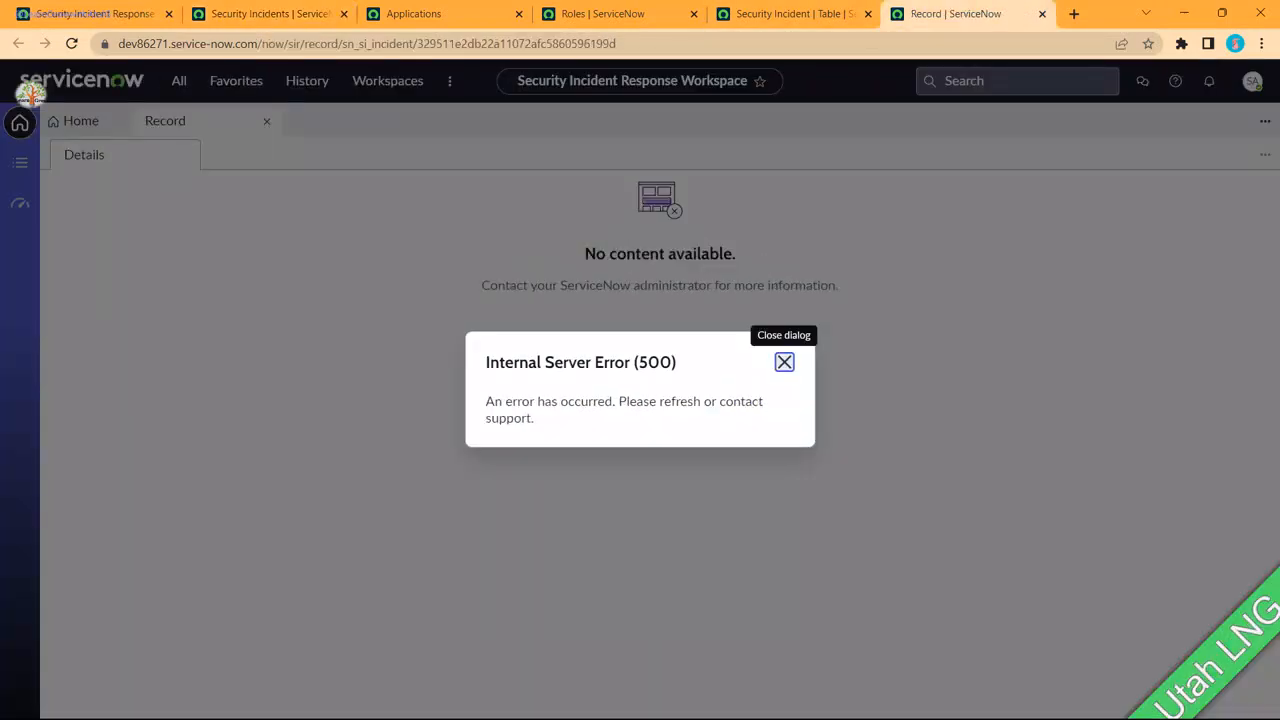
{"action": "left_click", "coordinate": [784, 362]}
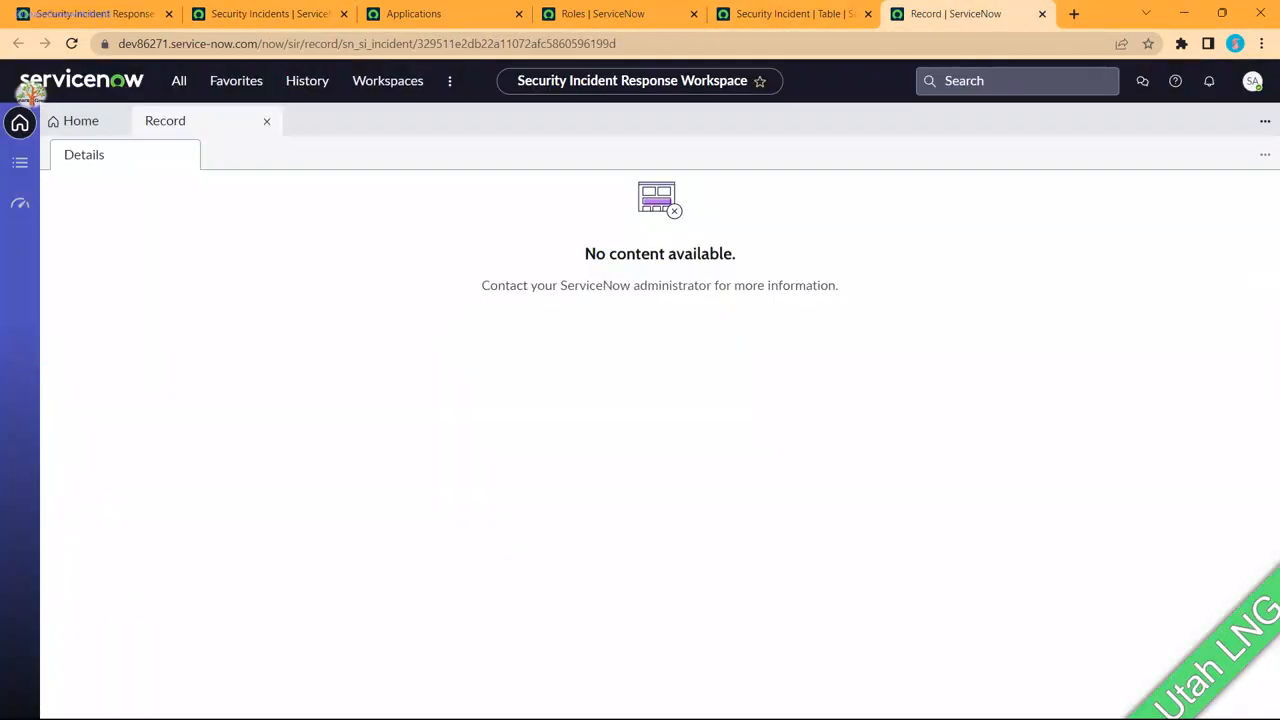
{"action": "left_click", "coordinate": [78, 120]}
{"action": "key", "text": "alt+Tab"}
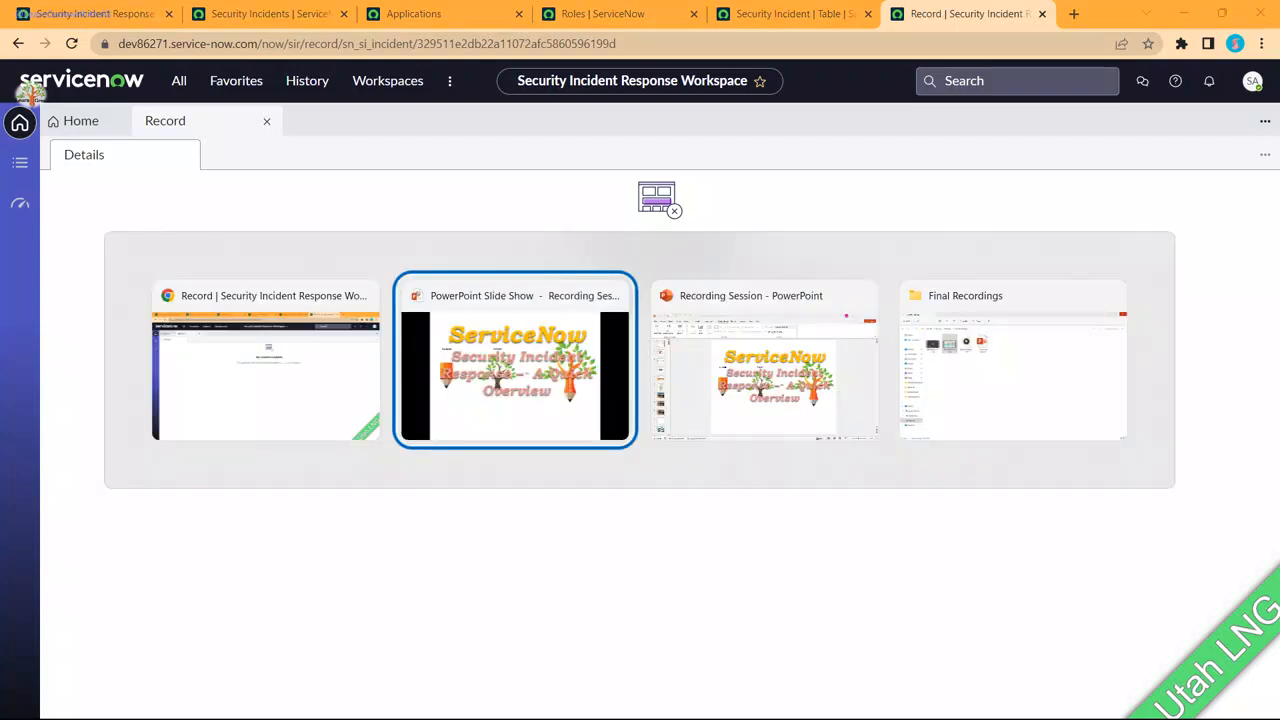